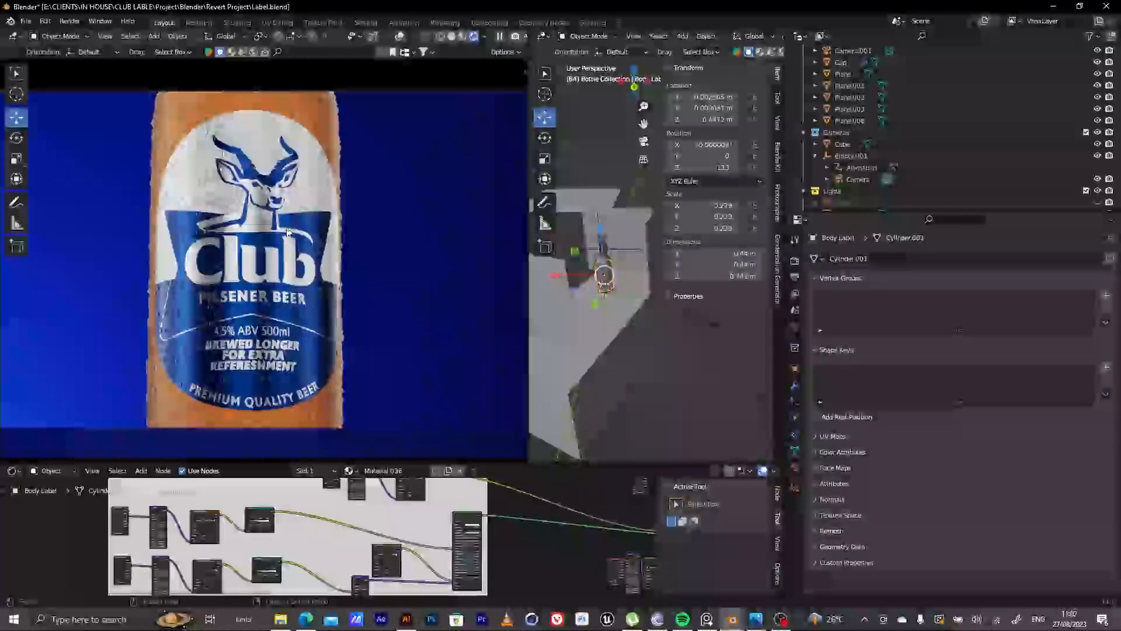
Examine the rendered Club body label up close, from the lettering to the antelope's face and surrounding line art
scroll(270, 186, "up", 5)
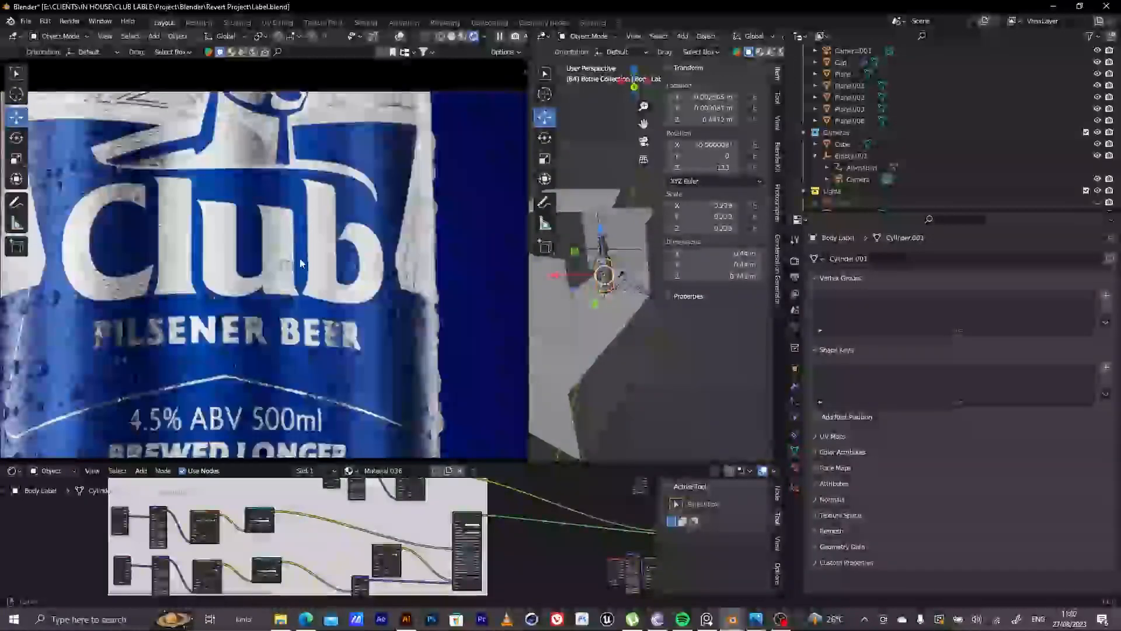
scroll(304, 319, "down", 4)
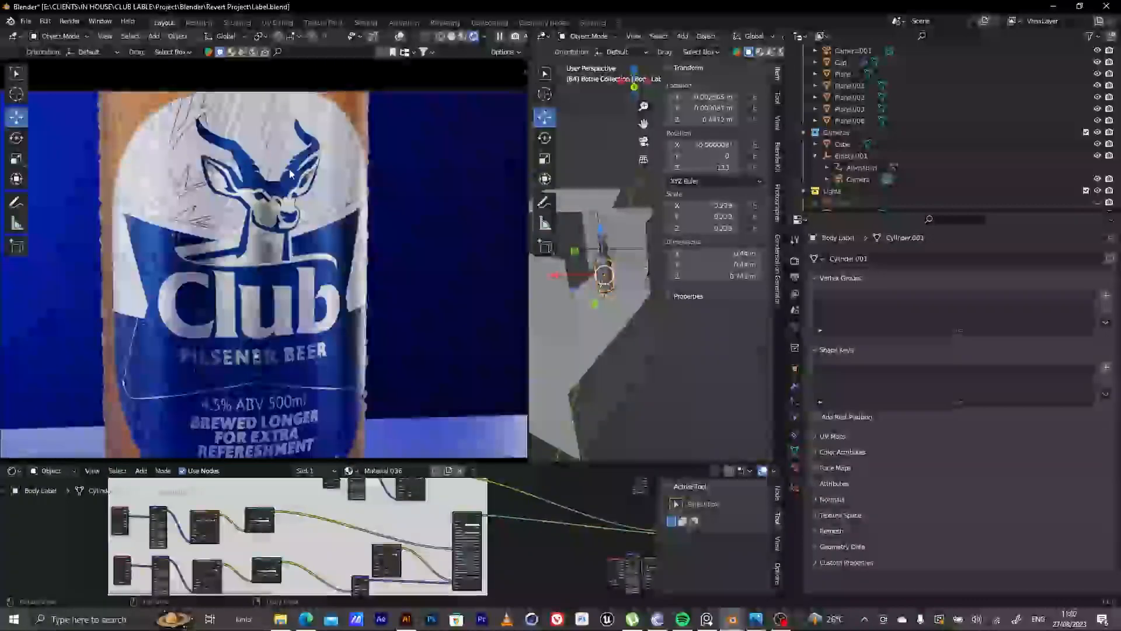
scroll(298, 210, "up", 2)
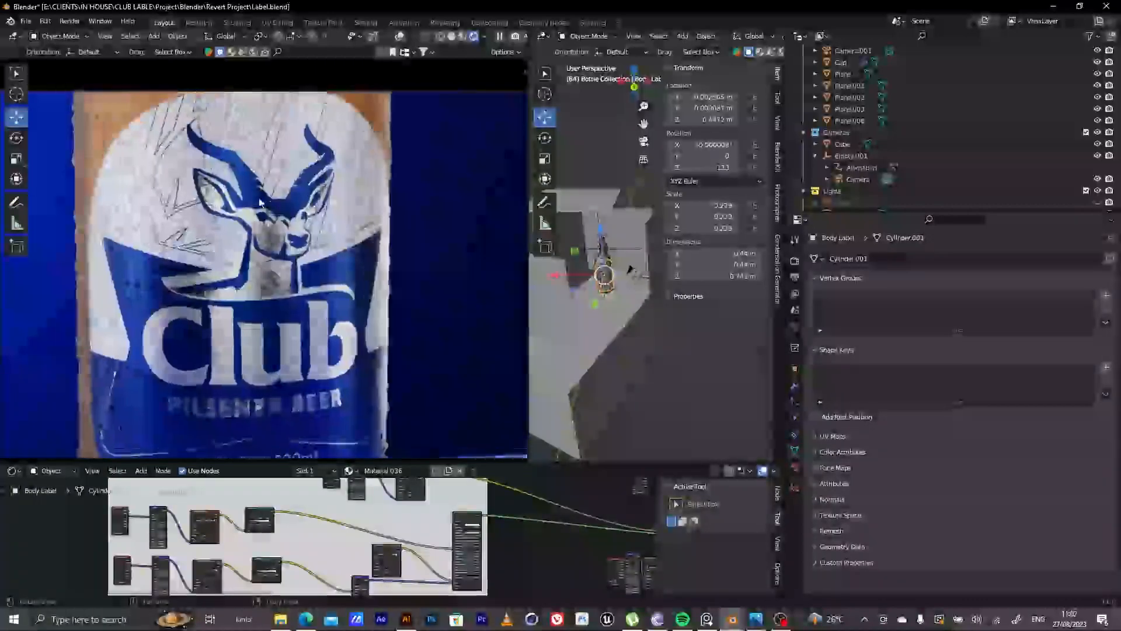
scroll(270, 341, "up", 2)
middle_click_drag(270, 341, 270, 362, "shift")
scroll(234, 172, "up", 3)
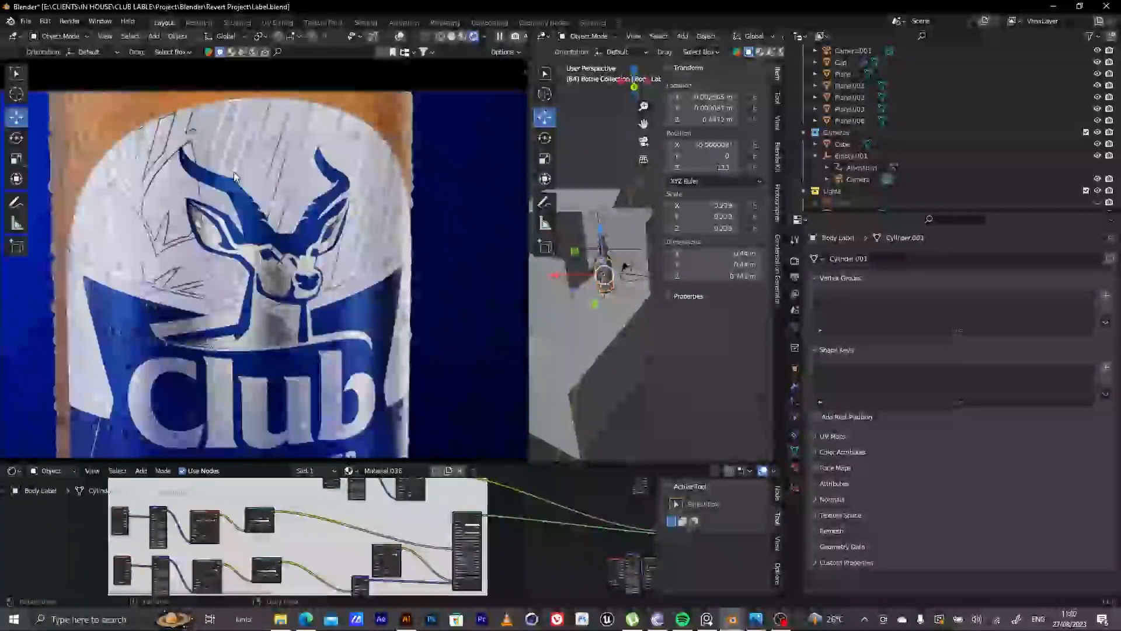
scroll(232, 136, "up", 5)
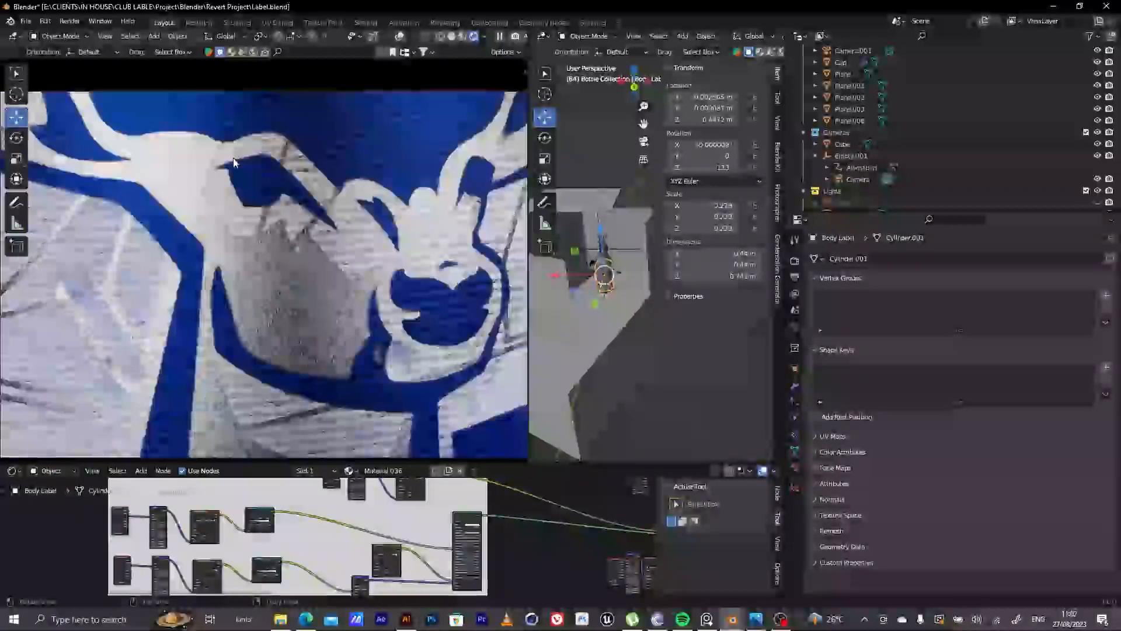
scroll(216, 140, "down", 5)
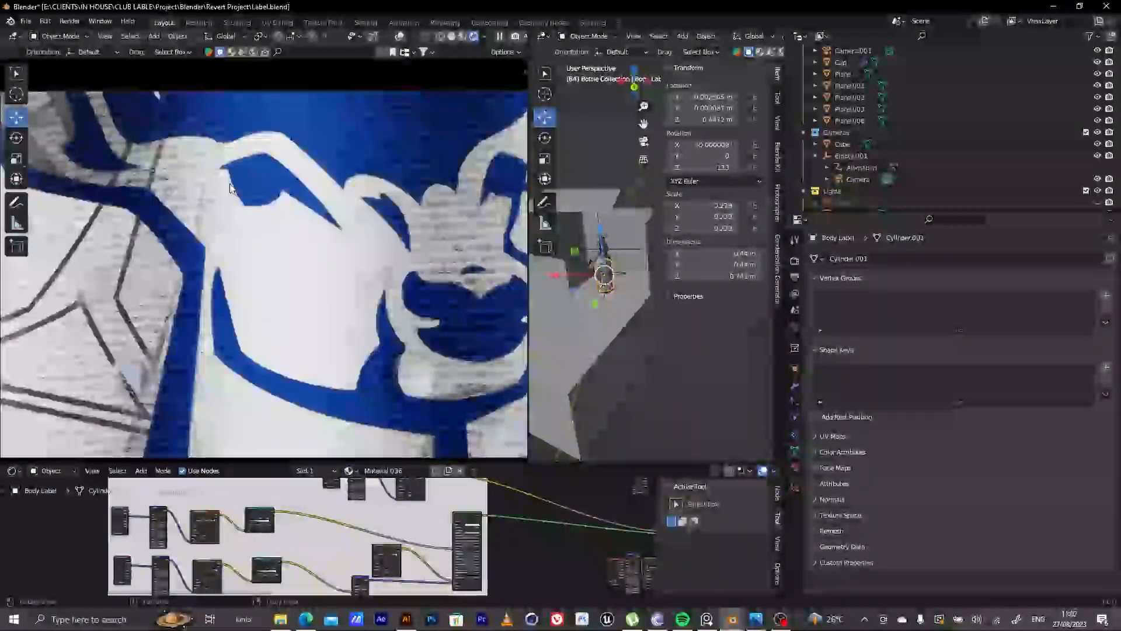
middle_click_drag(230, 183, 156, 178)
mouse_move(189, 327)
middle_mouse_down()
mouse_move(191, 368)
mouse_move(161, 321)
mouse_move(209, 330)
mouse_move(153, 337)
mouse_move(149, 321)
mouse_move(177, 316)
middle_mouse_up()
middle_click_drag(340, 381, 265, 363)
scroll(266, 363, "down", 6)
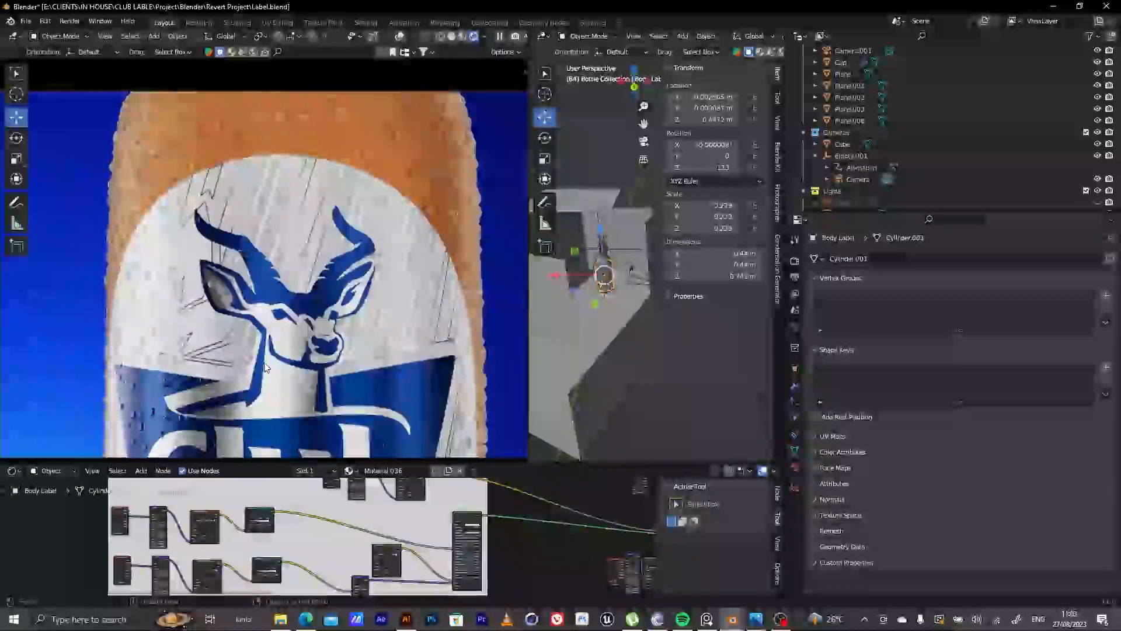
Examine the Mix Shader node and its connections in the body label's material node tree
scroll(433, 563, "down", 5)
middle_click_drag(534, 494, 330, 526)
scroll(332, 552, "up", 10)
scroll(379, 570, "up", 6)
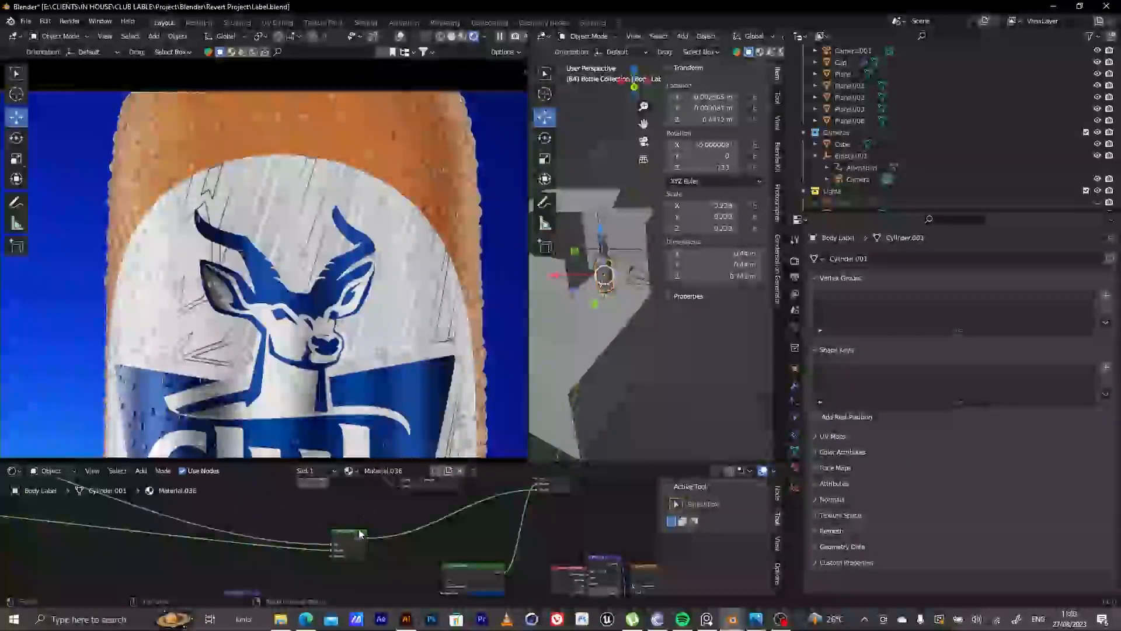
scroll(413, 517, "up", 4)
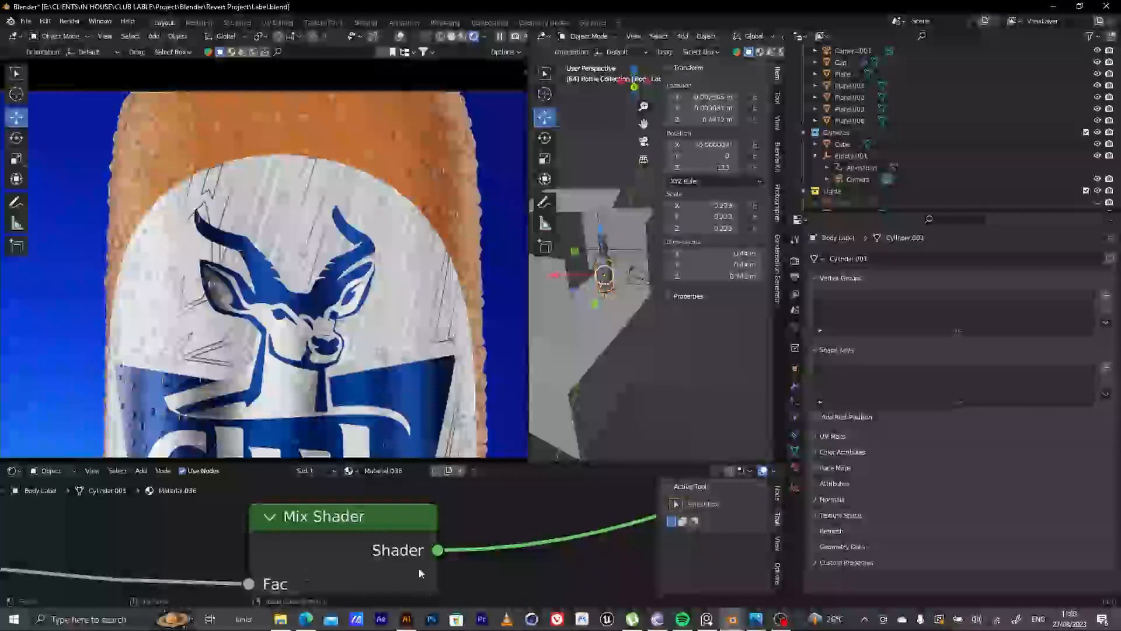
scroll(377, 554, "down", 4)
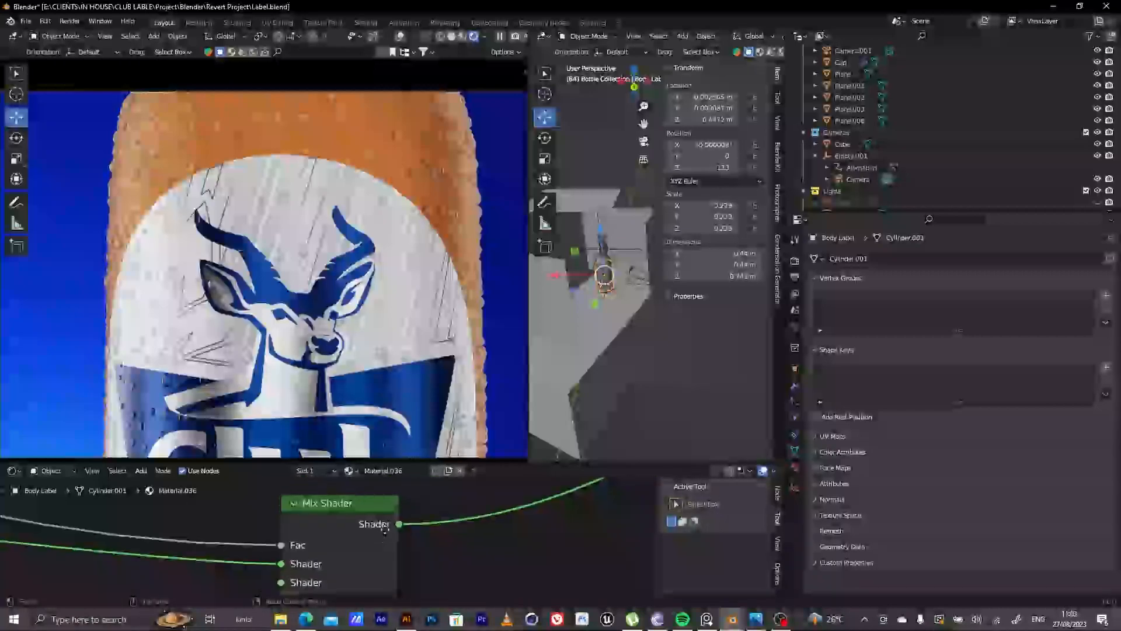
scroll(370, 527, "up", 5)
middle_click_drag(385, 524, 438, 558)
scroll(382, 586, "down", 7)
scroll(368, 544, "down", 3)
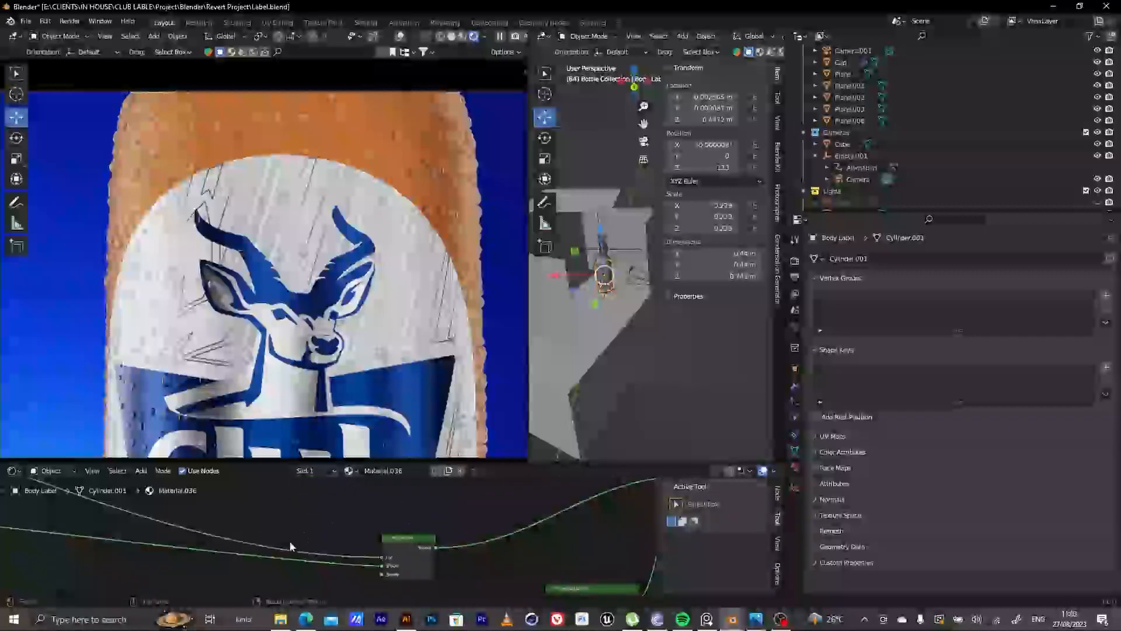
scroll(420, 552, "down", 1)
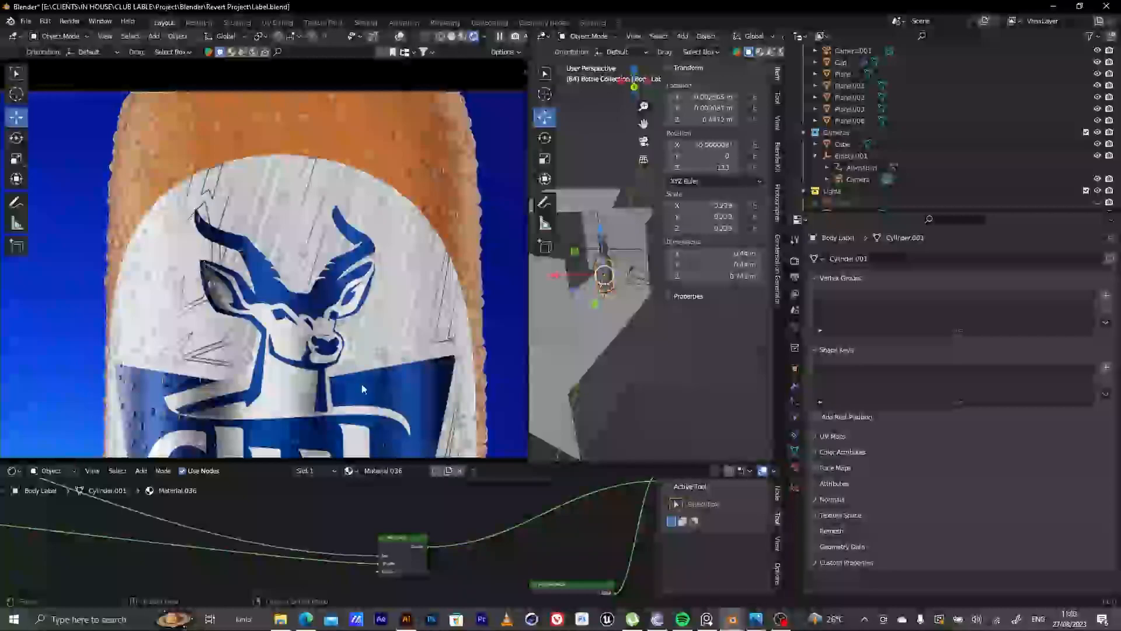
Switch to Illustrator and show the layer list of the Club label artwork
left_click(407, 621)
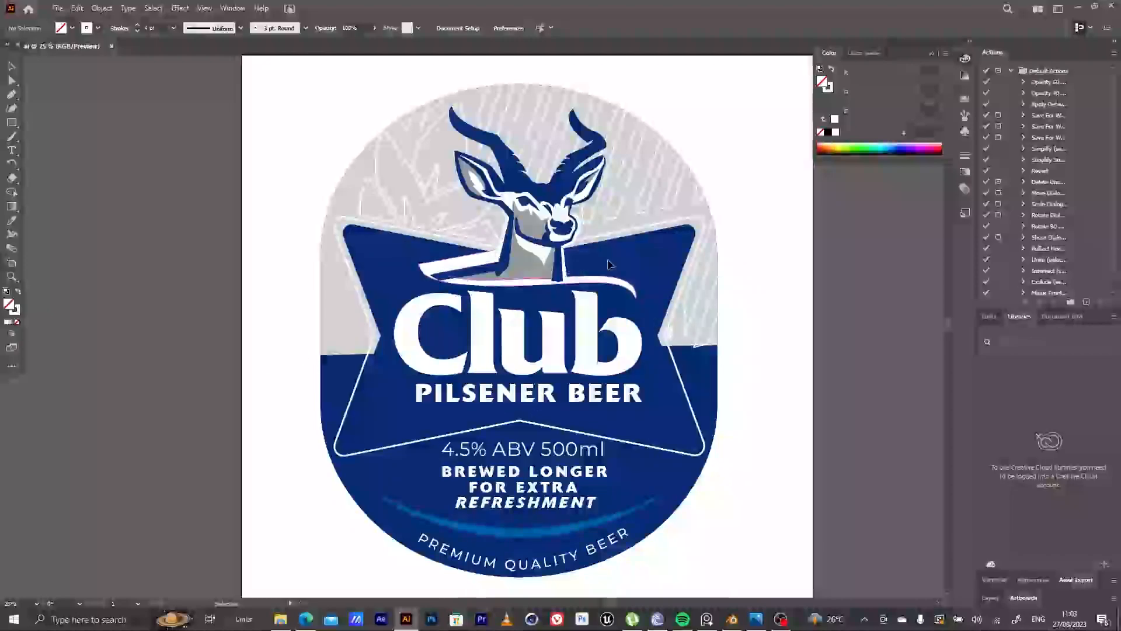
left_click_drag(771, 418, 695, 403)
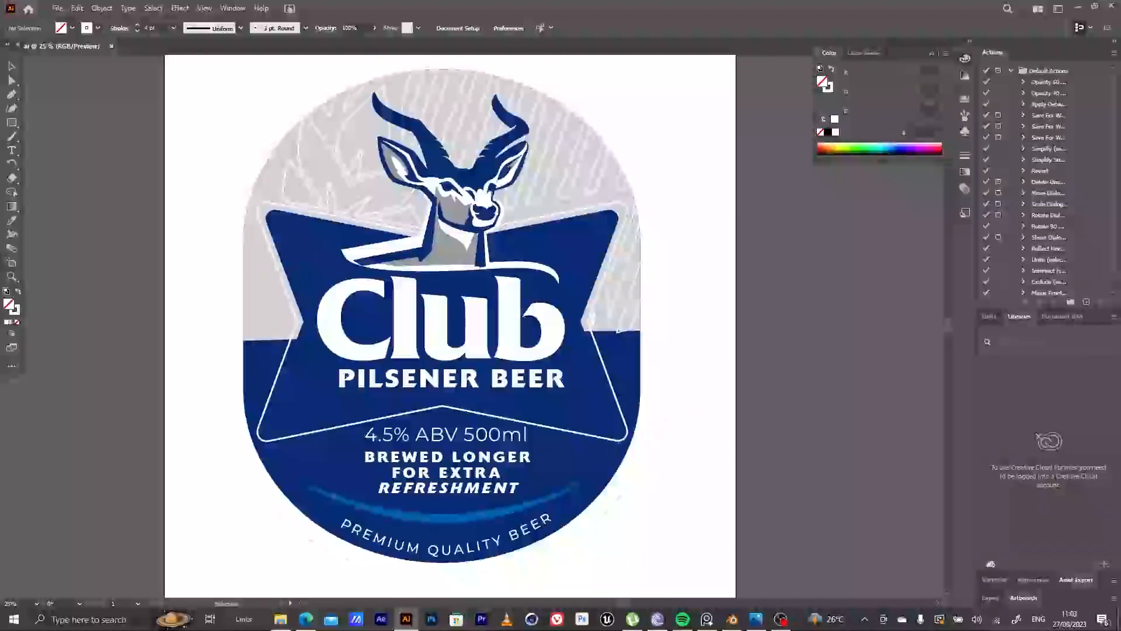
left_click(524, 455)
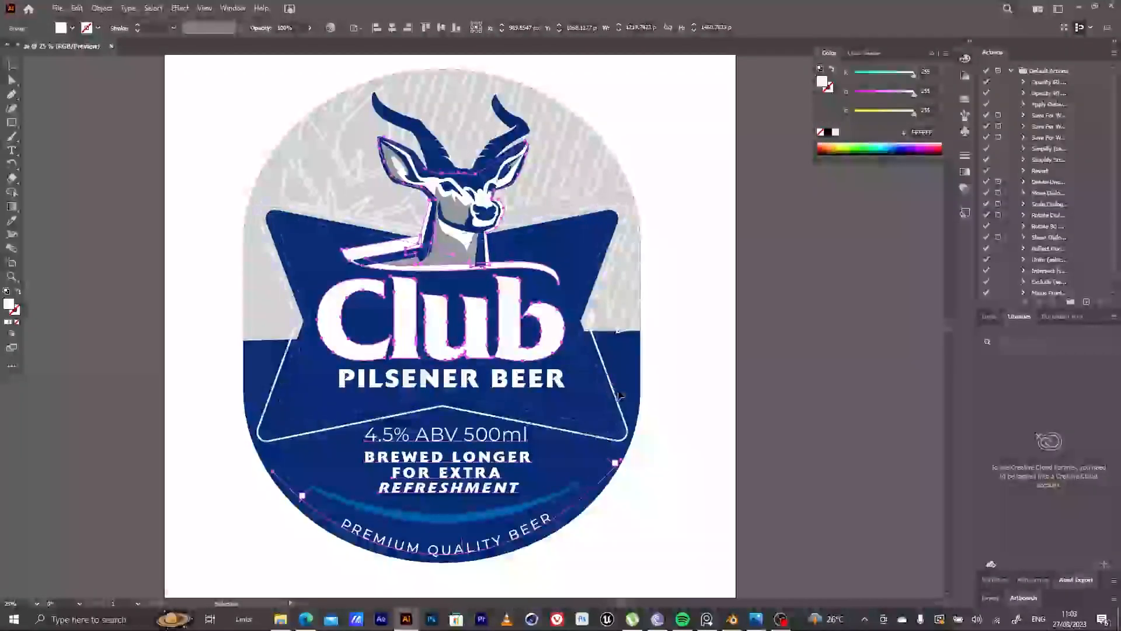
left_click(1007, 598)
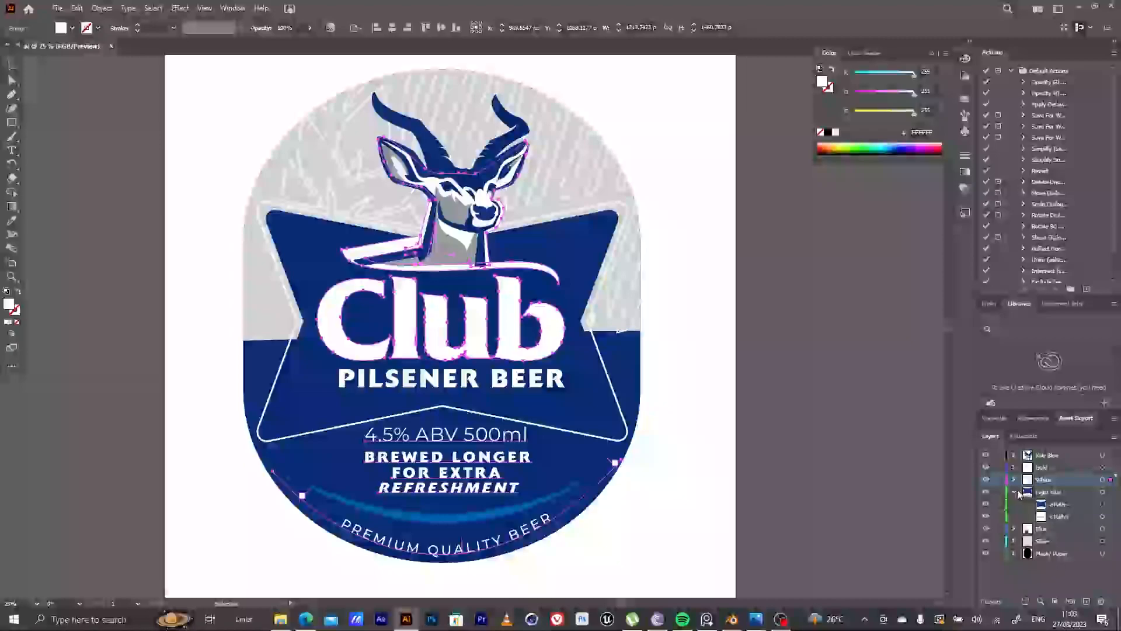
Hide the Gold layer of the label artwork, toggling its visibility to compare
left_click(987, 455)
left_click(987, 467)
left_click(987, 467)
left_click(988, 468)
left_click(987, 468)
left_click(987, 468)
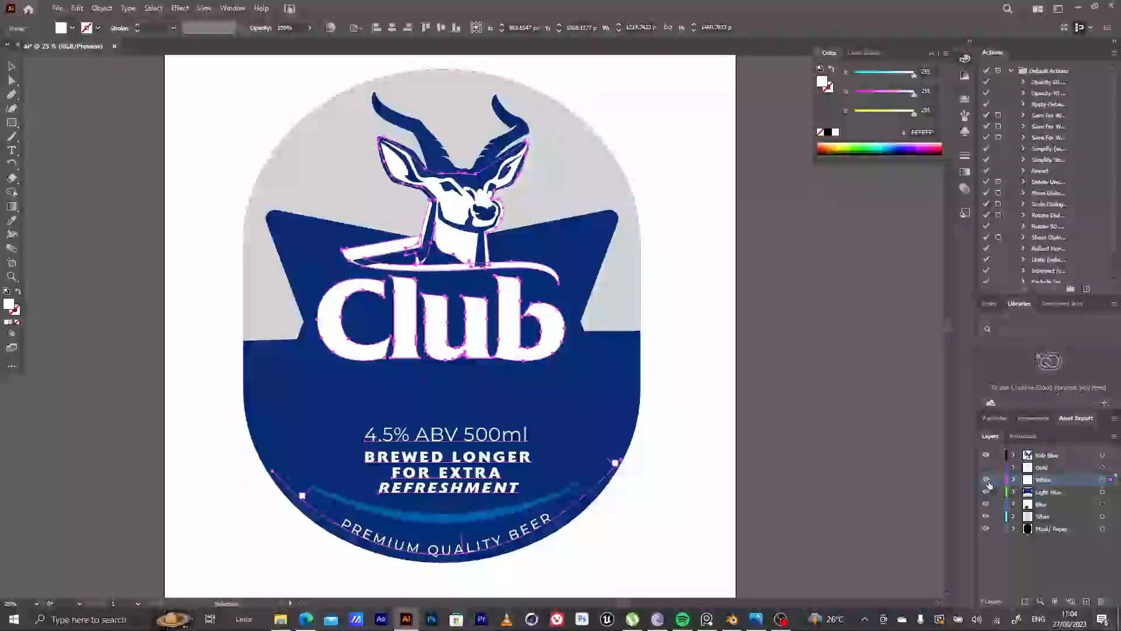
Toggle the White layer's visibility to compare the label artwork, leaving the layer hidden
left_click(987, 479)
left_click(987, 480)
left_click(987, 479)
left_click(987, 480)
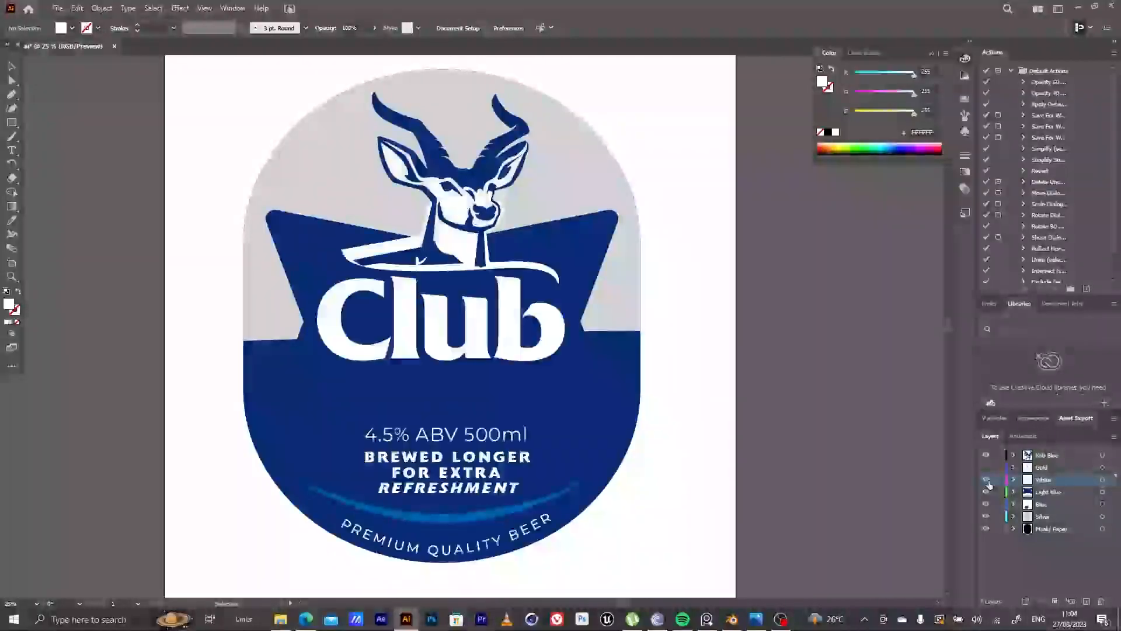
left_click(987, 480)
Hide the Light Blue and Blue layers of the label artwork
left_click(986, 492)
left_click(986, 492)
left_click(986, 492)
left_click(987, 506)
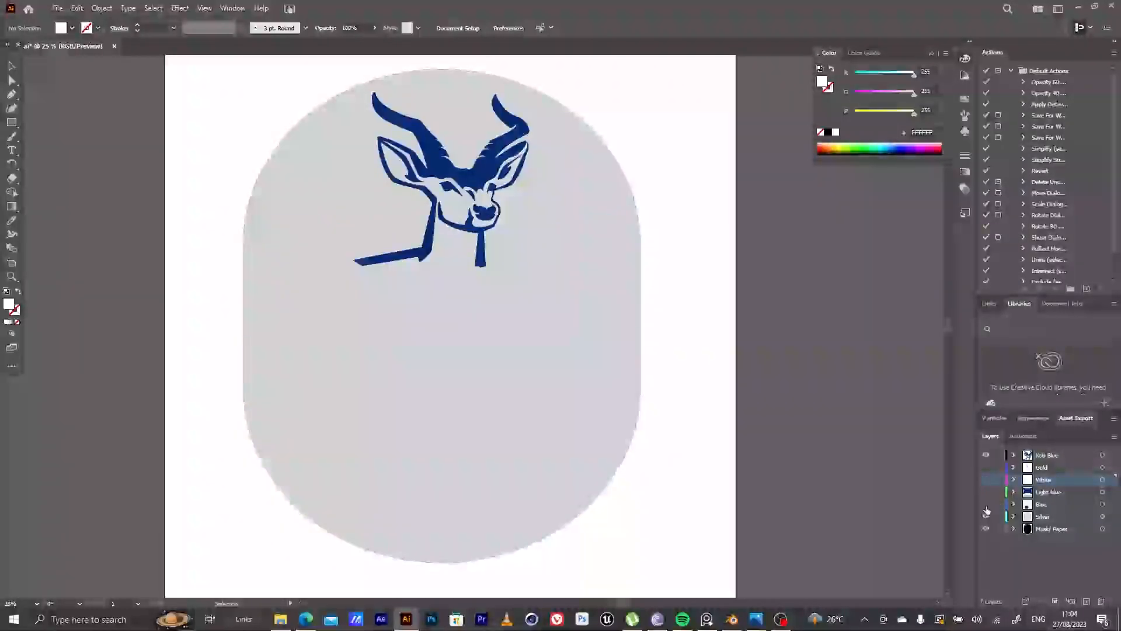
left_click(986, 505)
Hide the Kob Blue and Silver layers so that only the Mask/Paper shape remains visible
left_click(987, 517)
left_click(986, 517)
left_click(987, 517)
left_click(987, 516)
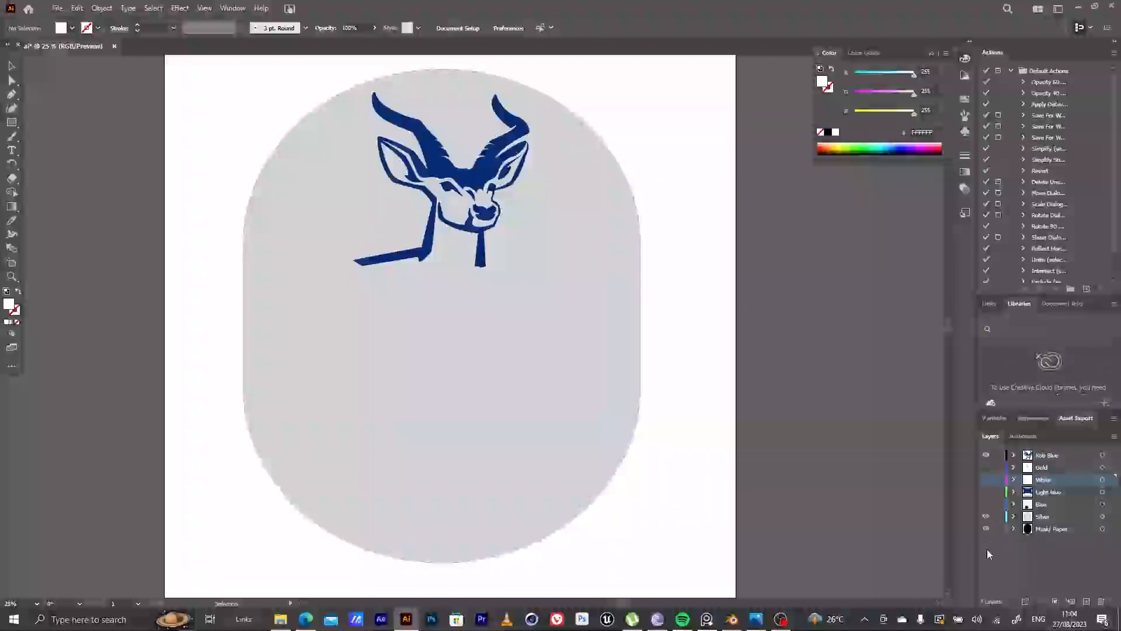
left_click(986, 456)
left_click(987, 517)
scroll(651, 374, "down", 1)
scroll(651, 358, "up", 2)
scroll(620, 342, "up", 1, "alt")
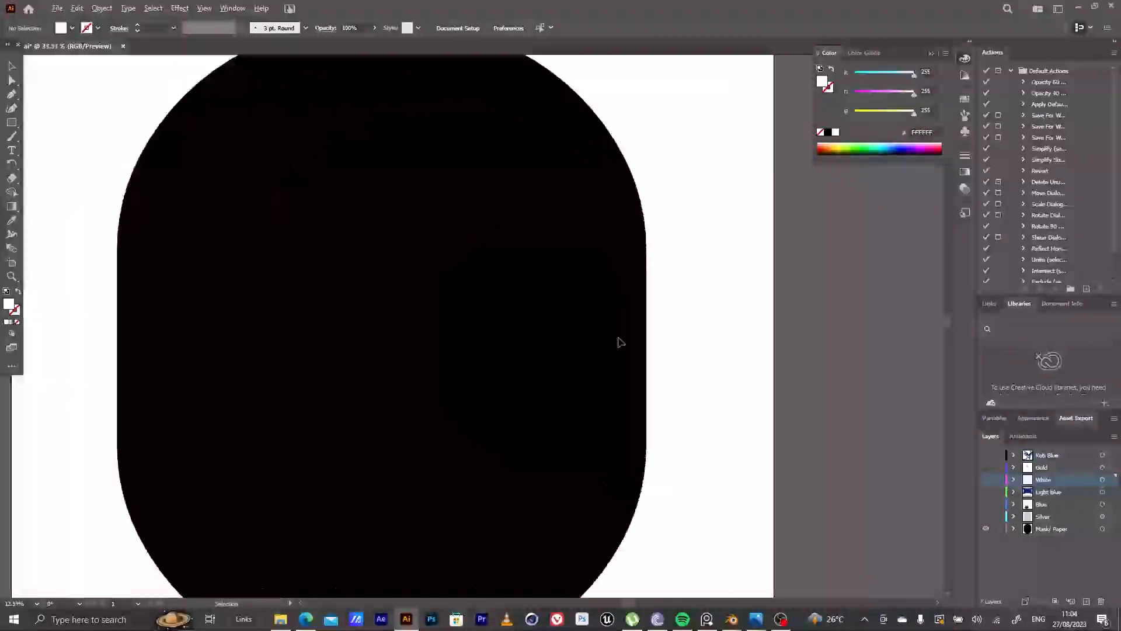
Switch back to the Blender window with the Label.blend project
mouse_move(732, 625)
left_click(659, 571)
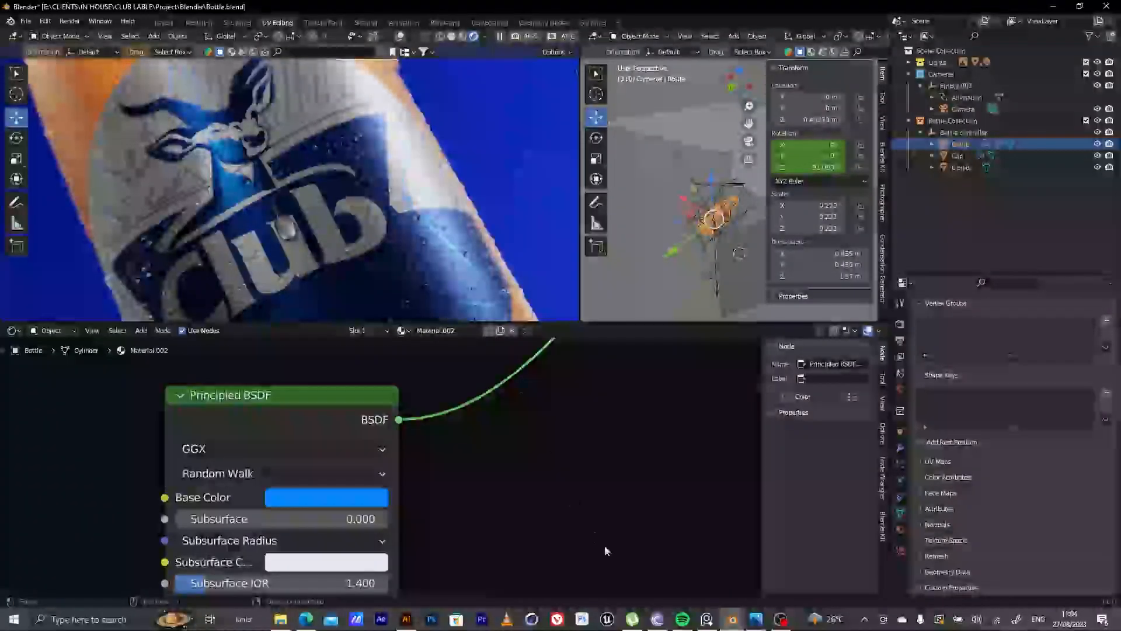
left_click(745, 545)
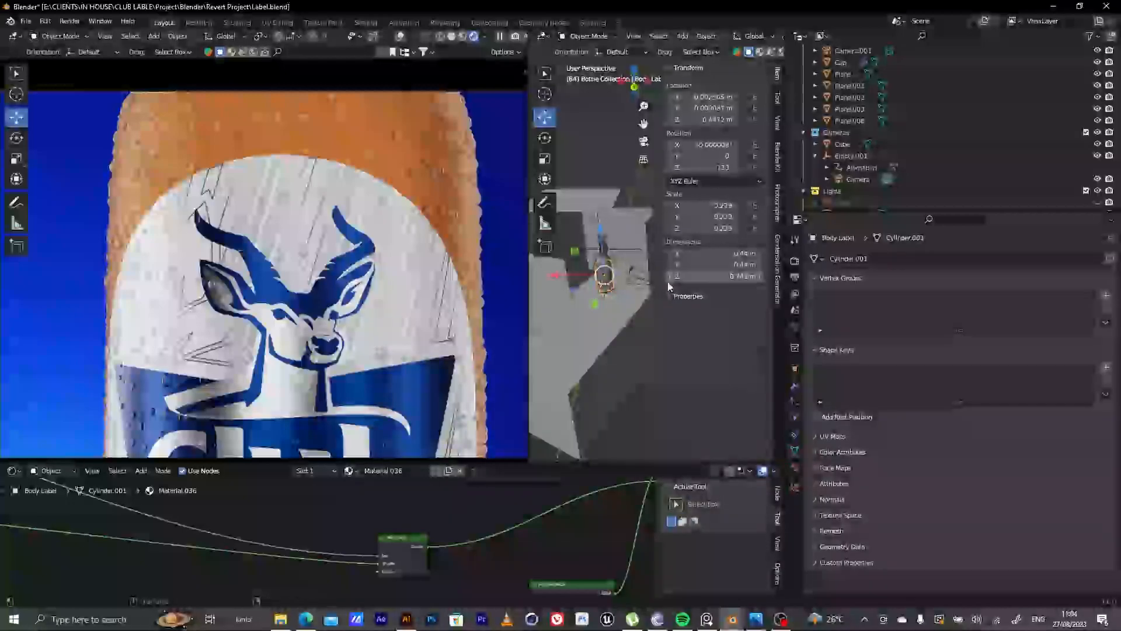
Widen the solid-shaded 3D viewport by narrowing the rendered view beside it
scroll(605, 283, "up", 3)
middle_click_drag(566, 298, 494, 286, "shift")
left_click_drag(526, 272, 218, 272)
Examine the body label cylinder around the bottle from several angles and distances
scroll(428, 340, "up", 4)
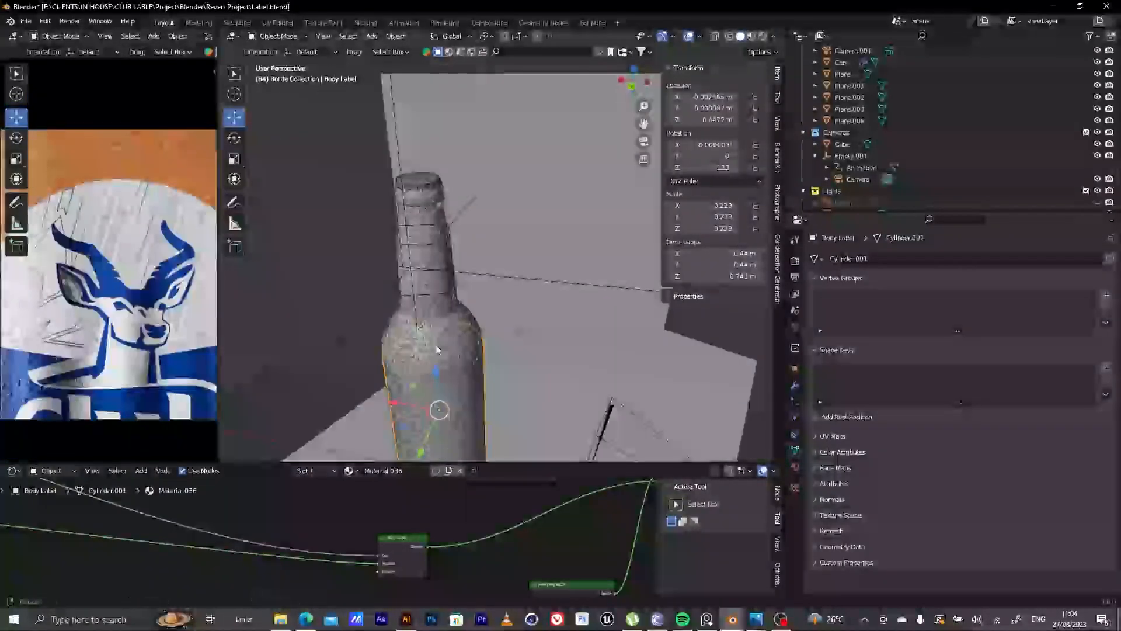
scroll(436, 345, "up", 2)
middle_click_drag(390, 302, 460, 307)
scroll(393, 302, "up", 5)
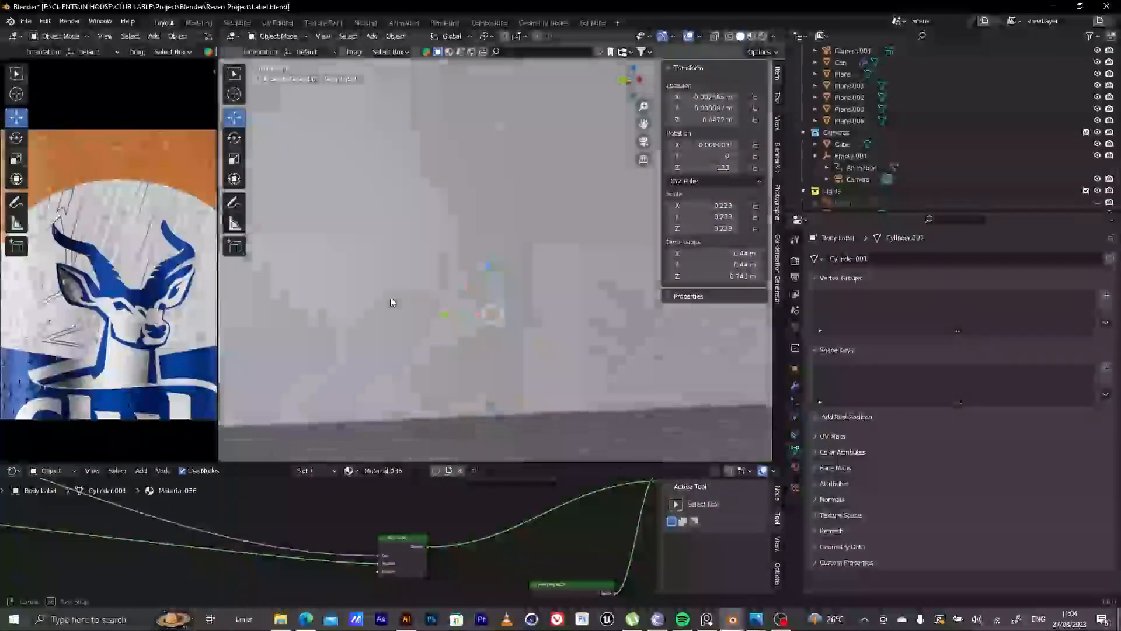
scroll(342, 331, "down", 5)
middle_click_drag(342, 332, 425, 412)
scroll(431, 340, "up", 4)
scroll(426, 321, "down", 2)
scroll(428, 370, "up", 4)
middle_click_drag(429, 370, 424, 108, "shift")
scroll(403, 358, "up", 2)
scroll(414, 348, "up", 3)
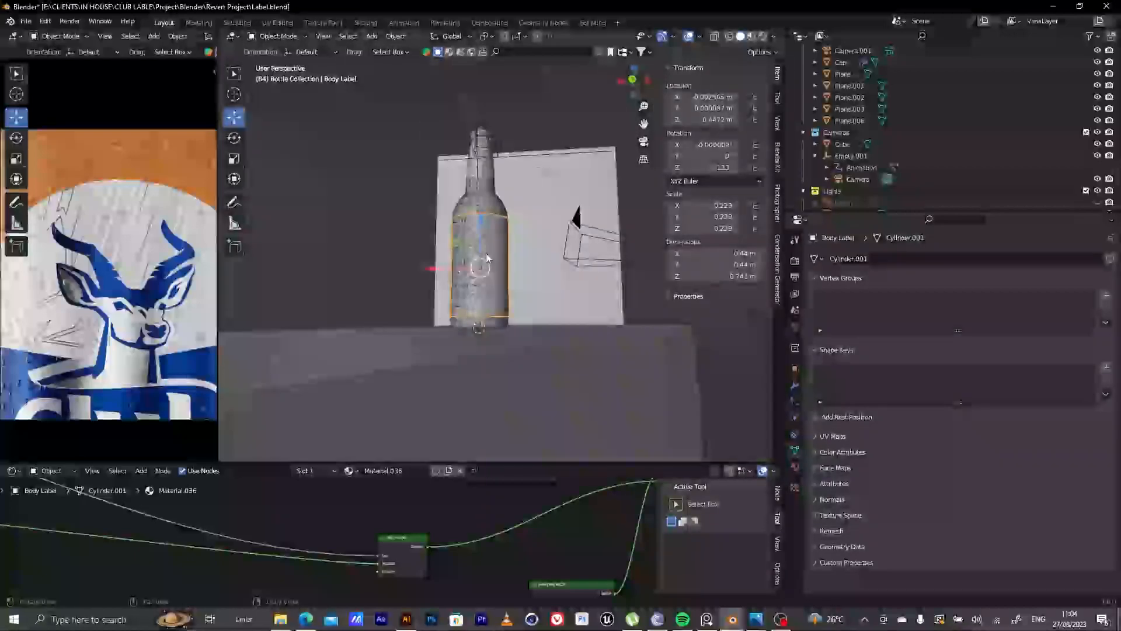
scroll(486, 255, "up", 8)
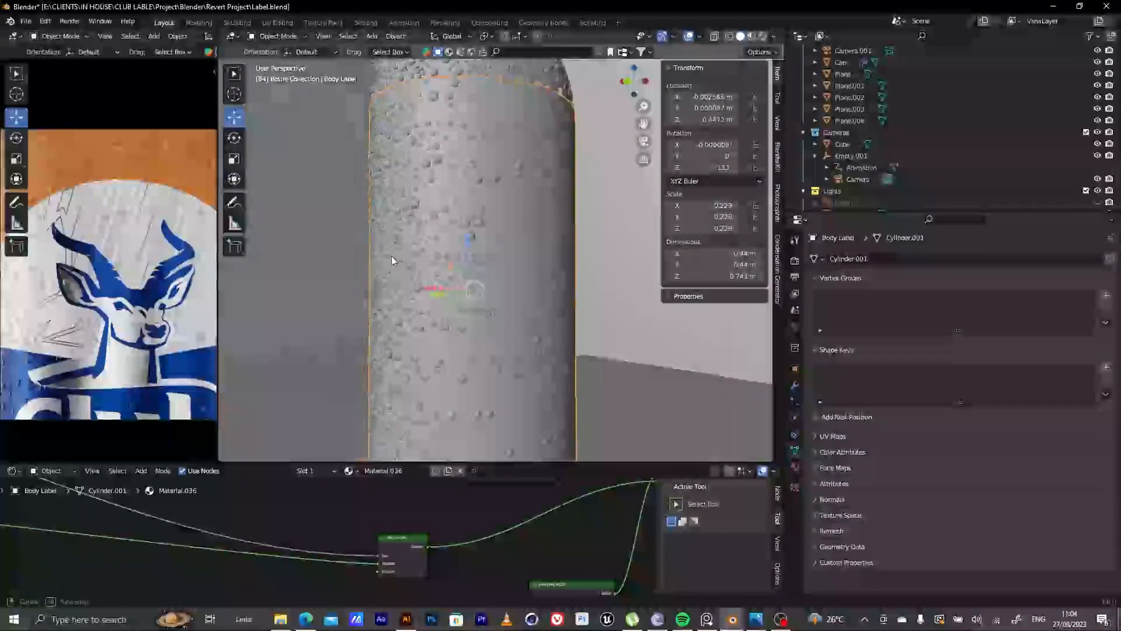
scroll(498, 179, "up", 2)
scroll(512, 216, "down", 5)
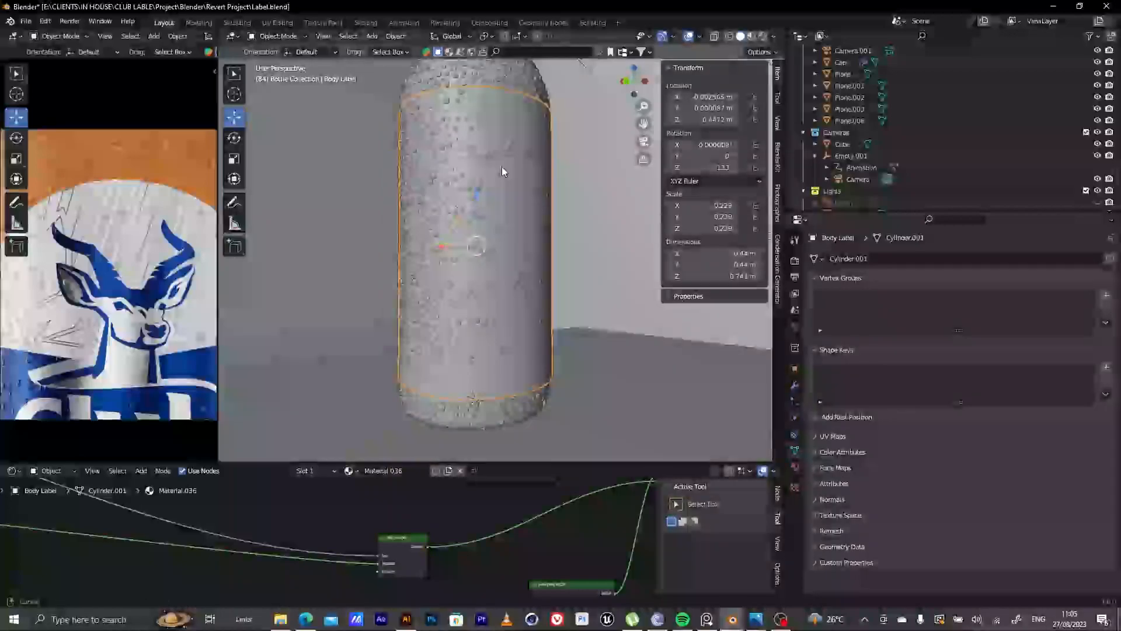
scroll(503, 172, "up", 2)
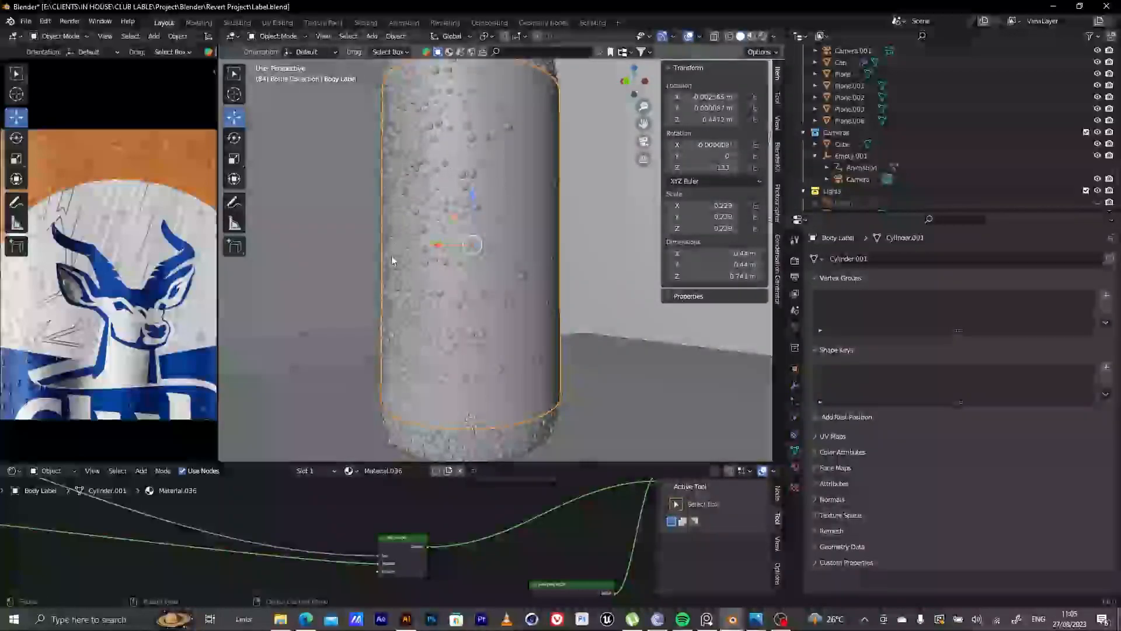
Preview only the output of the Mix Shader node next to the framed node group in the body label's material
scroll(419, 552, "down", 6)
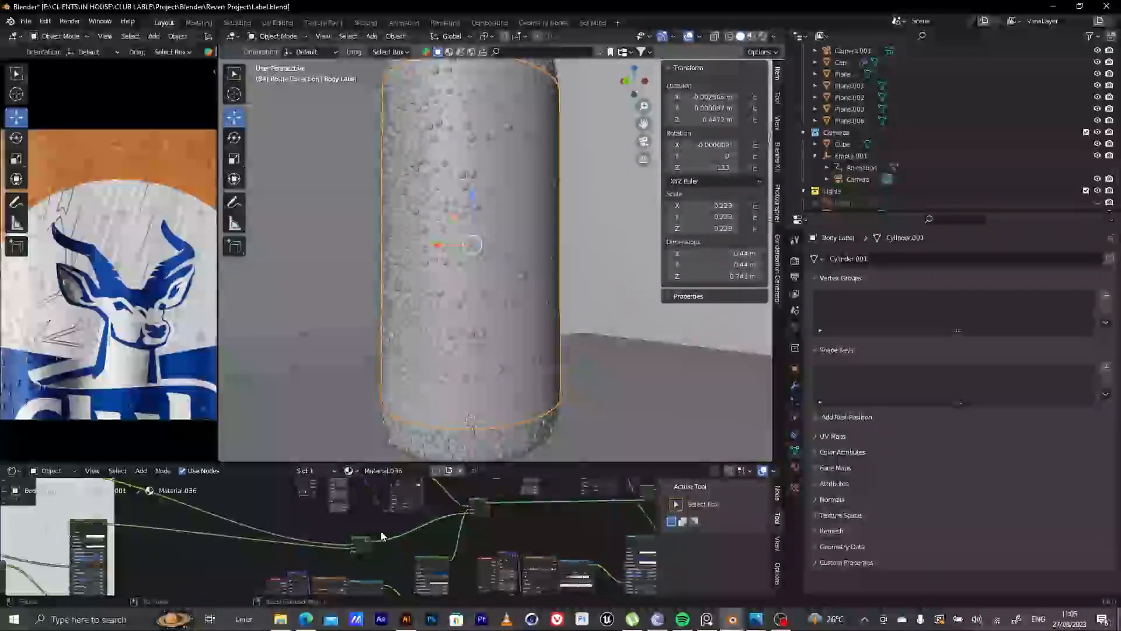
middle_click_drag(328, 559, 411, 576)
scroll(360, 524, "up", 3)
scroll(425, 538, "up", 3)
left_click(439, 529)
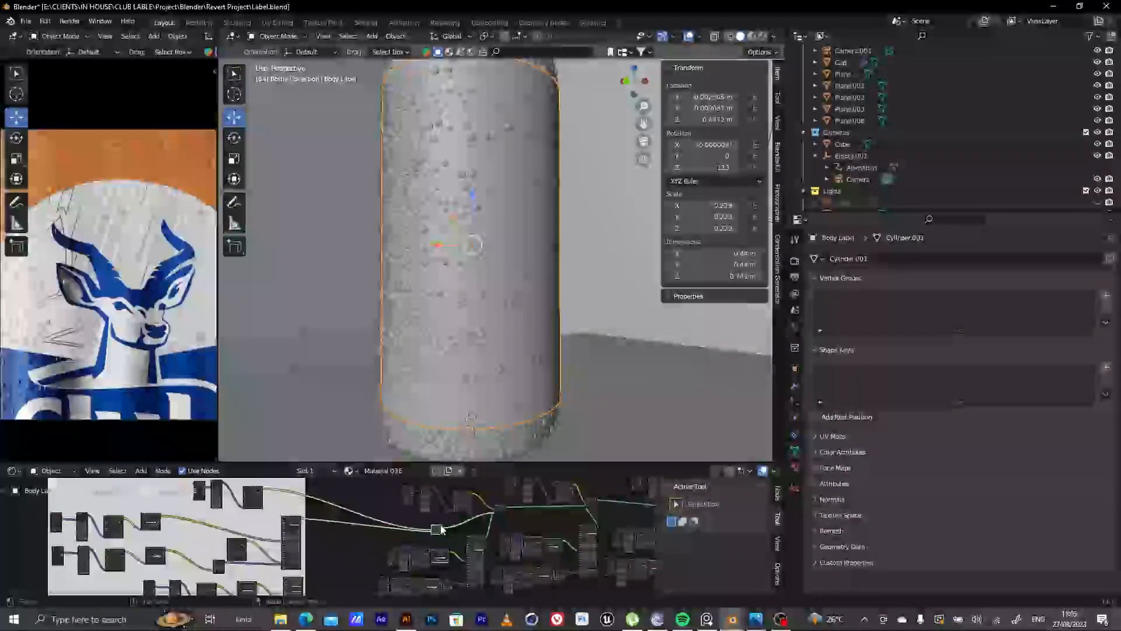
left_click(441, 530, "ctrl+shift")
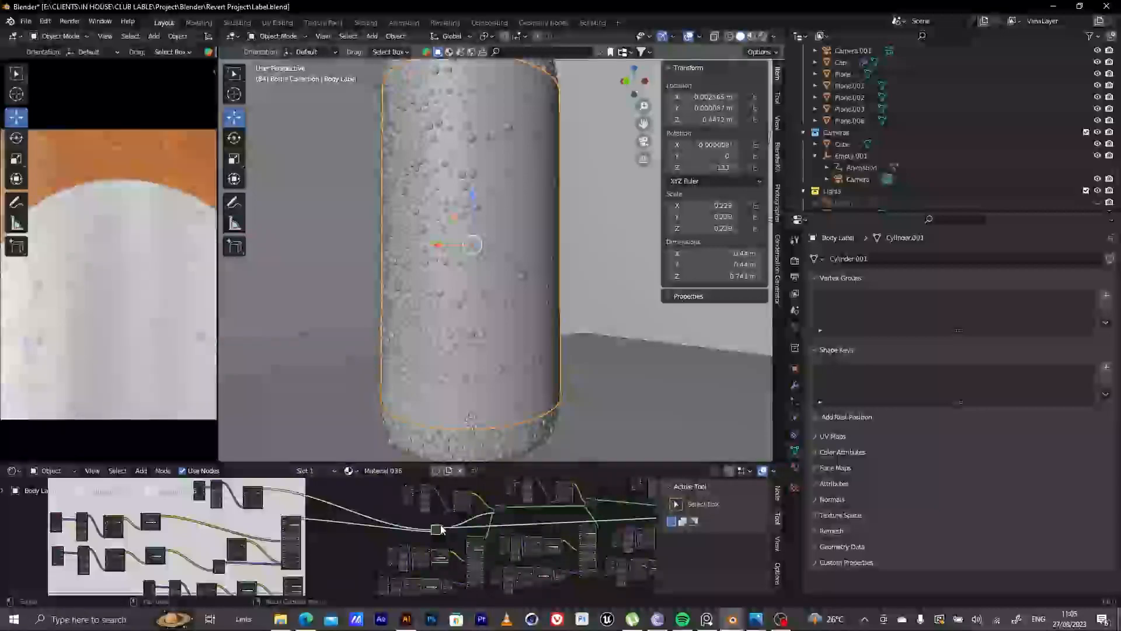
Widen the rendered view and inspect the plain paper shape of the label on the bottle
left_click_drag(216, 283, 337, 283)
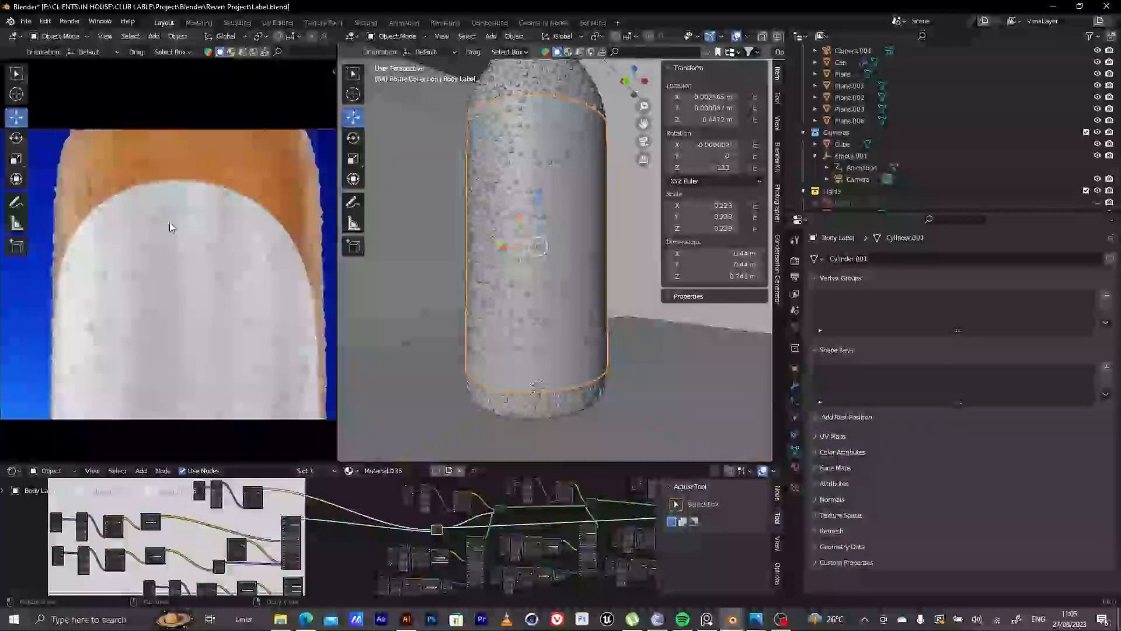
scroll(169, 226, "down", 5)
scroll(181, 229, "down", 2)
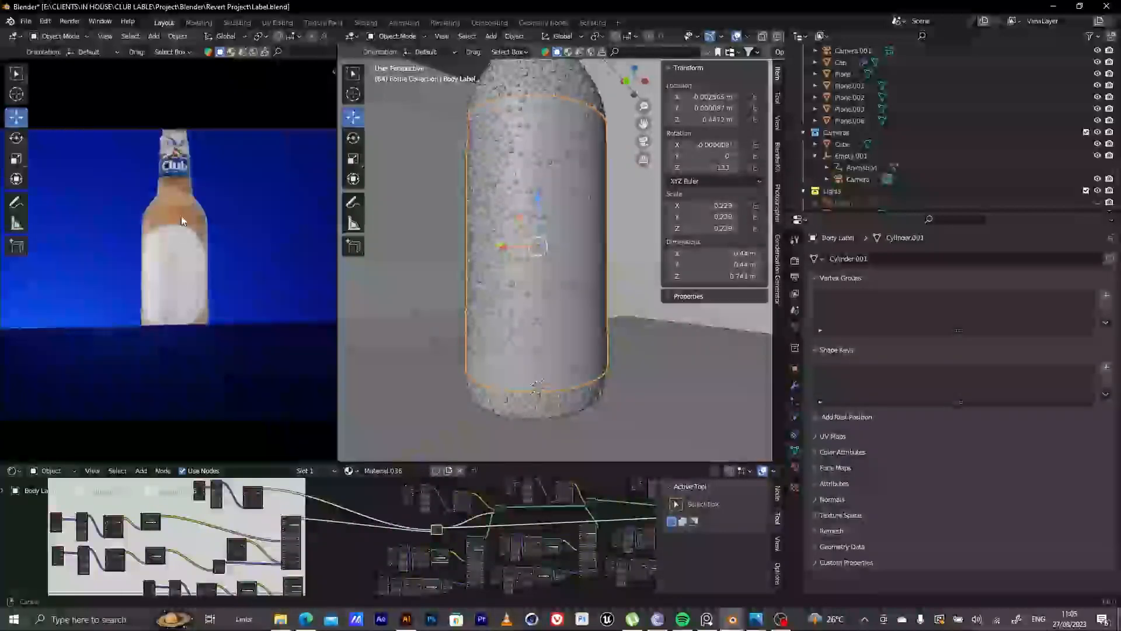
scroll(172, 299, "up", 5)
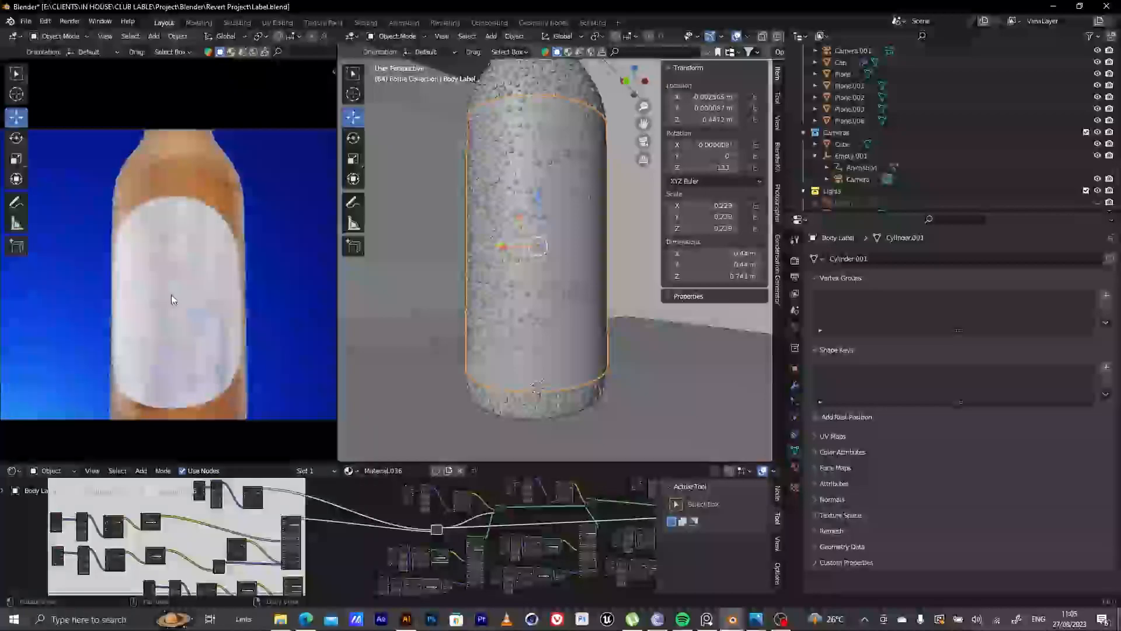
Zoom in on the rendered paper label, then switch to Illustrator and examine the full black Mask/ Paper shape
scroll(173, 286, "down", 2)
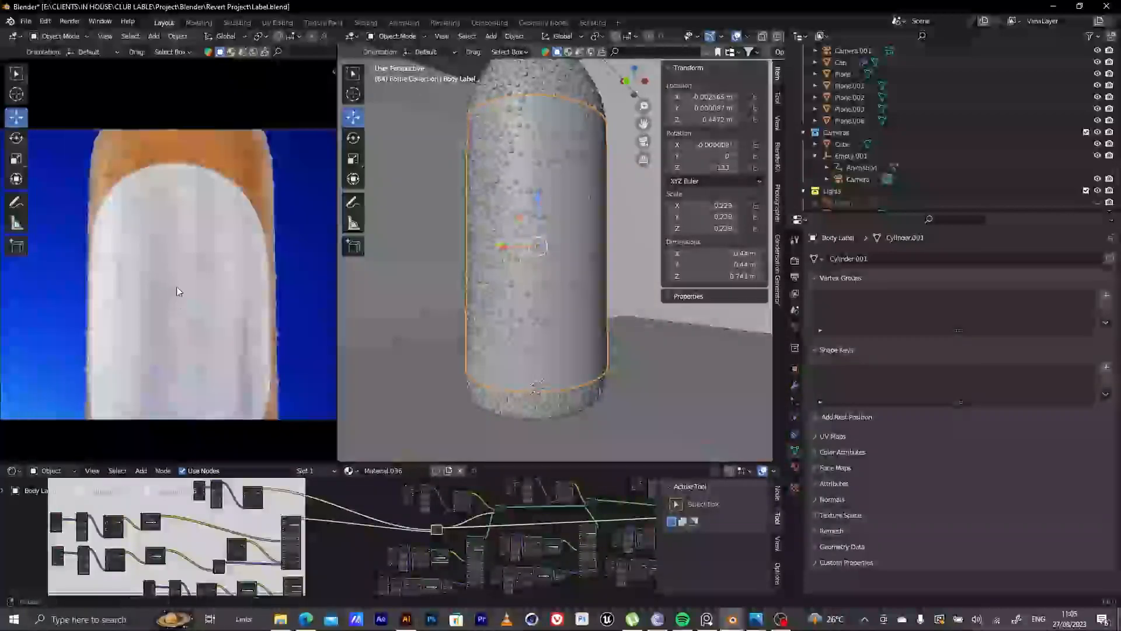
scroll(174, 267, "down", 1)
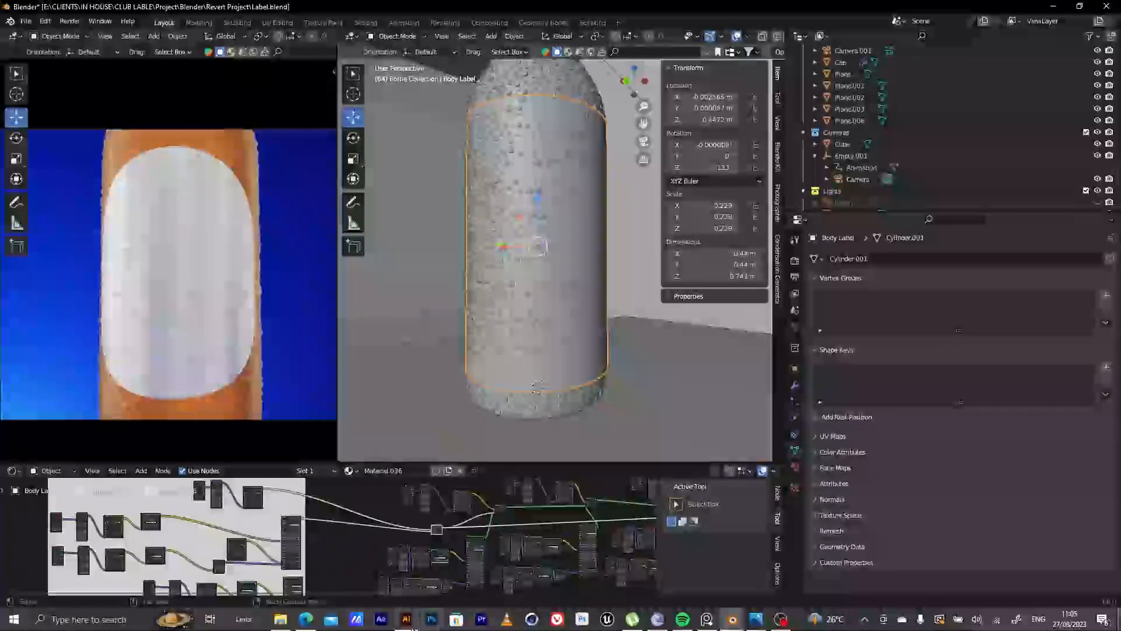
left_click(409, 622)
scroll(461, 450, "down", 3)
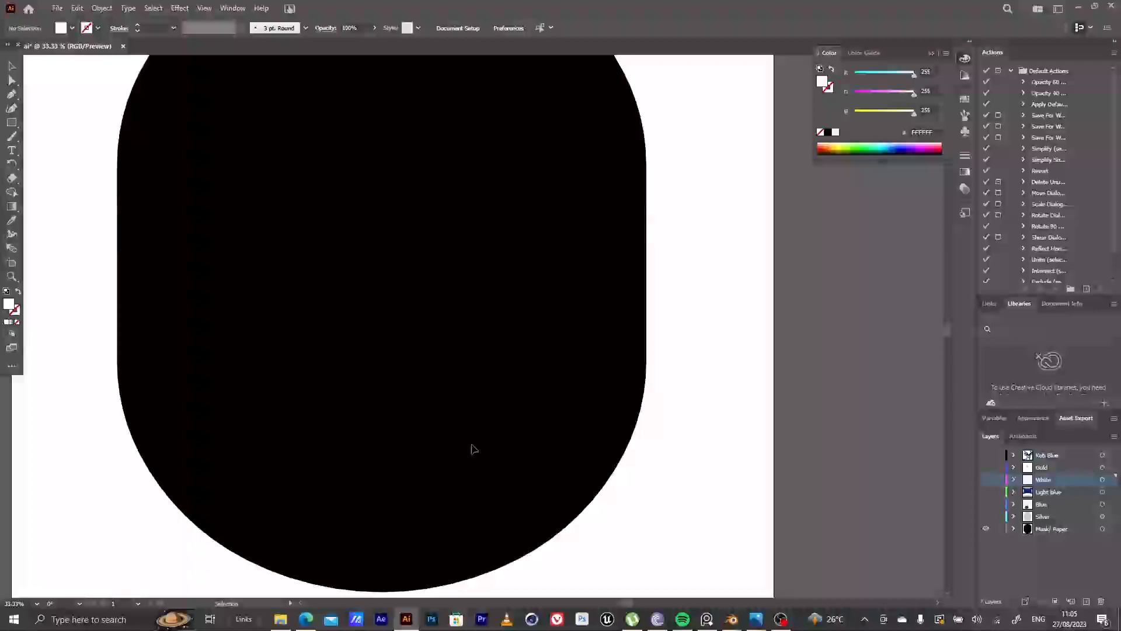
scroll(458, 426, "down", 2, "alt")
scroll(452, 374, "up", 1, "alt")
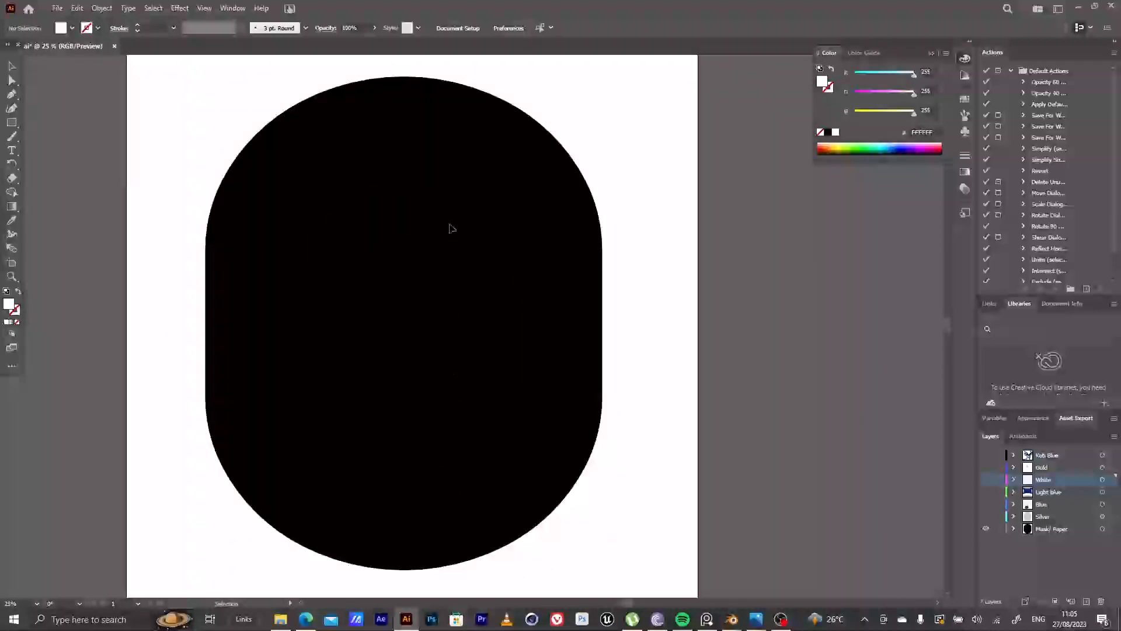
Return to Blender, enlarge the node editor and move the Body Label2.png texture node slightly farther from the Principled BSDF
left_click(1079, 9)
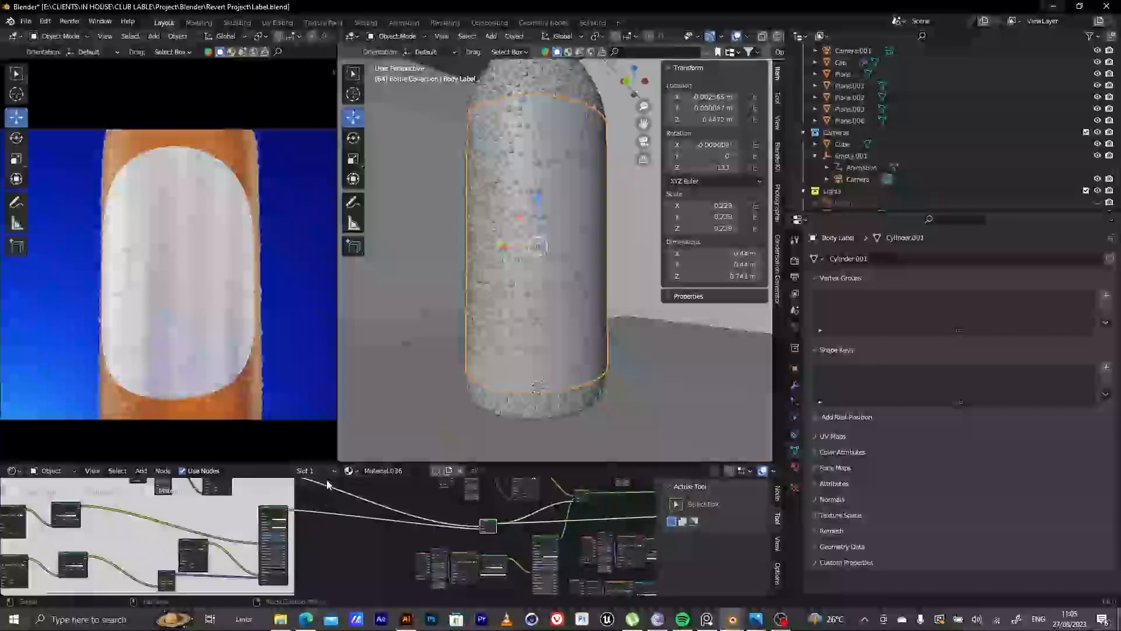
left_click_drag(322, 461, 317, 106)
scroll(188, 456, "up", 5)
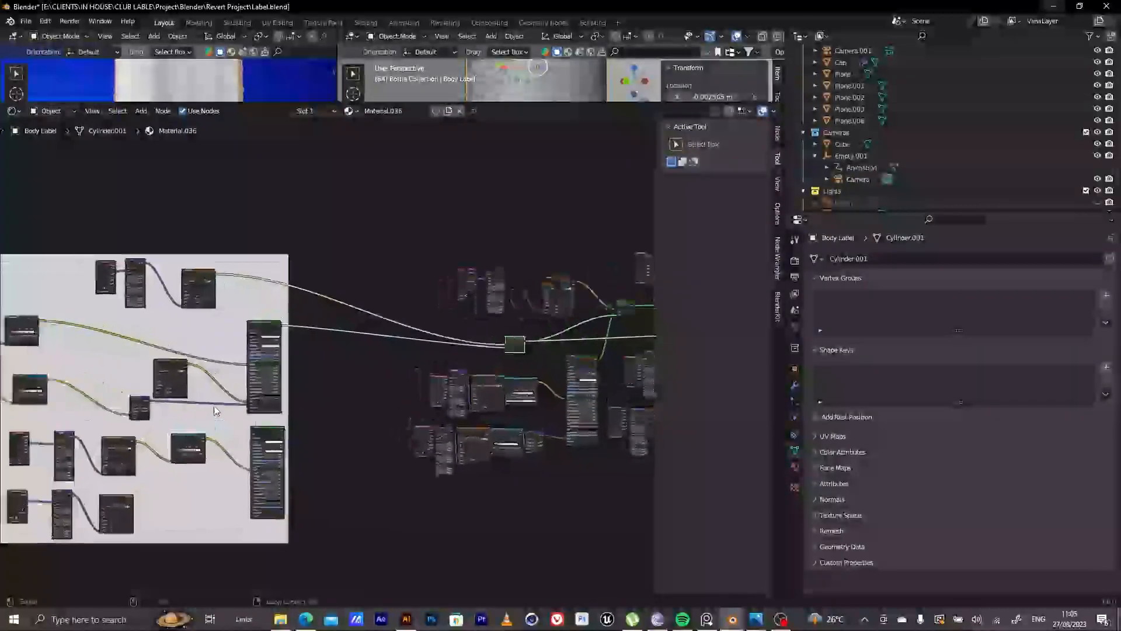
scroll(295, 343, "up", 3)
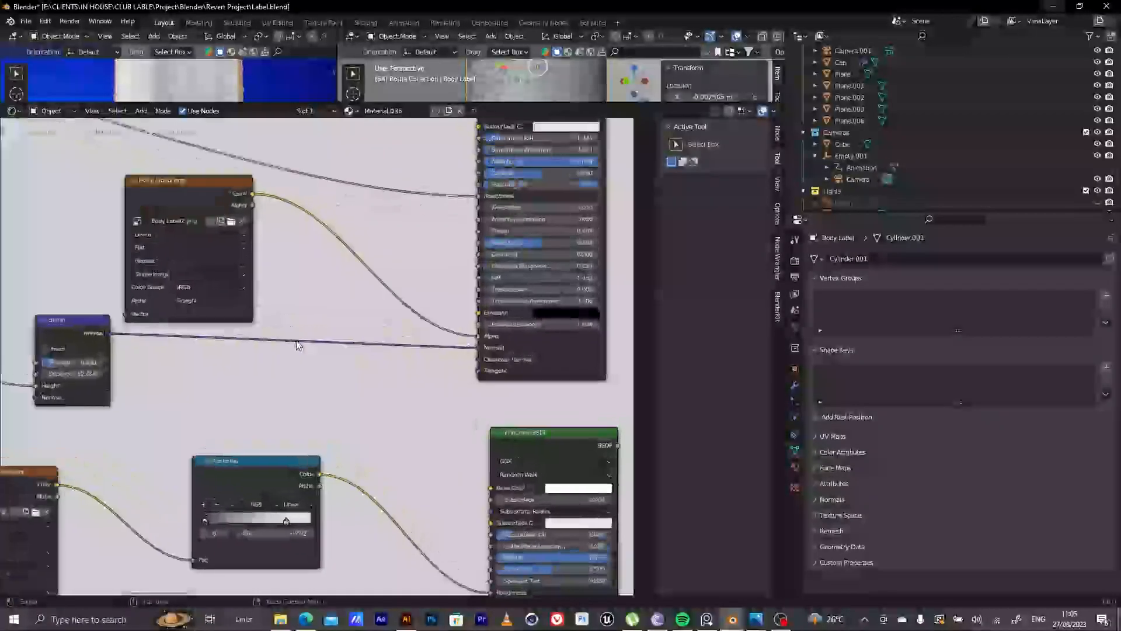
left_click_drag(263, 270, 166, 259)
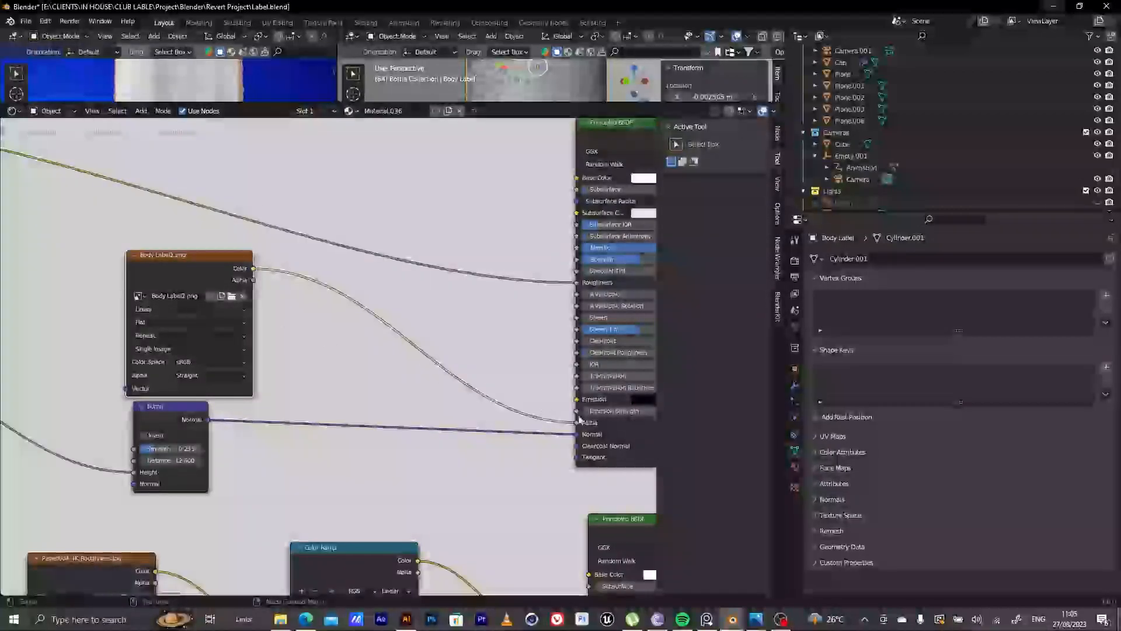
Trace the links from the framed paper nodes to the first Mix Shader and on through the following node groups
middle_click_drag(572, 425, 452, 595)
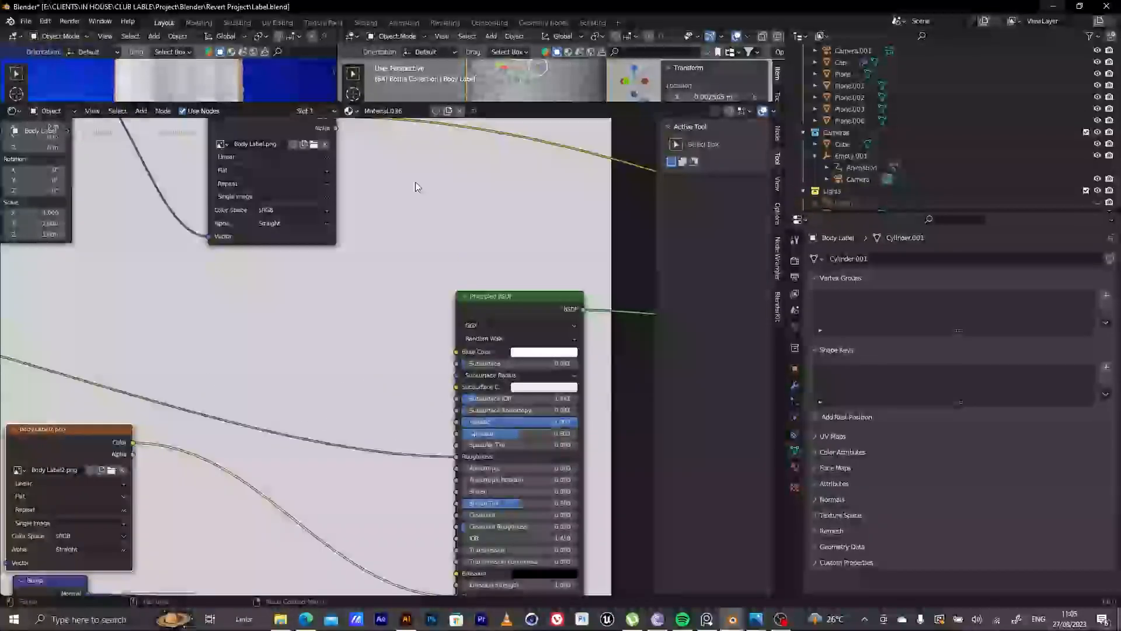
scroll(494, 359, "down", 2)
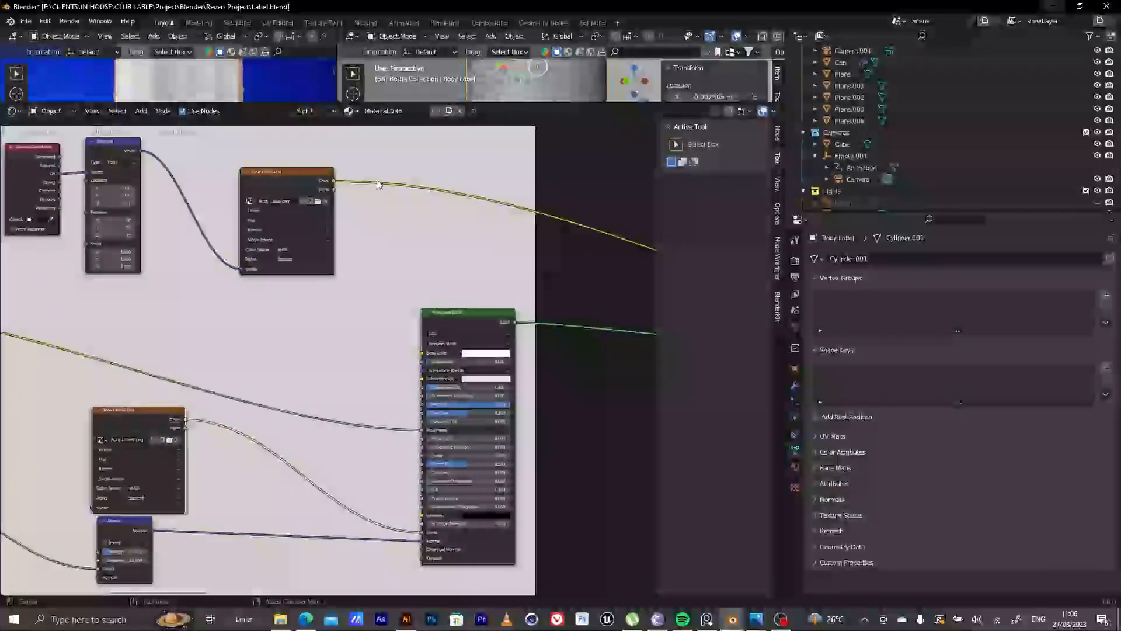
scroll(374, 277, "down", 1)
scroll(368, 288, "down", 1)
scroll(398, 310, "down", 2)
middle_click_drag(340, 290, 119, 270)
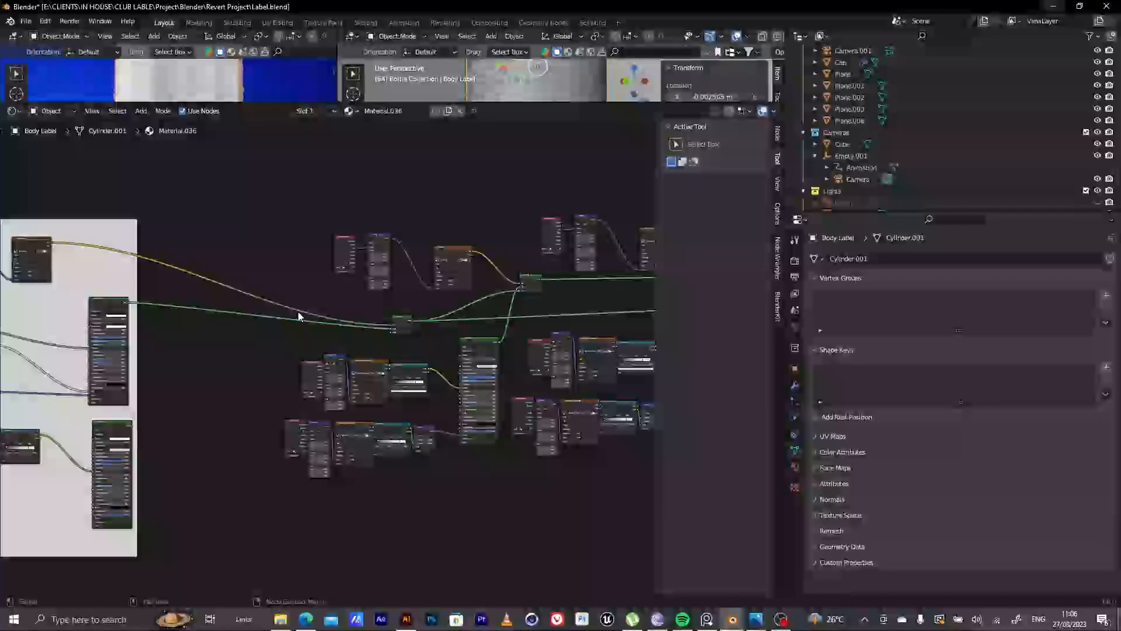
middle_click_drag(495, 320, 366, 339)
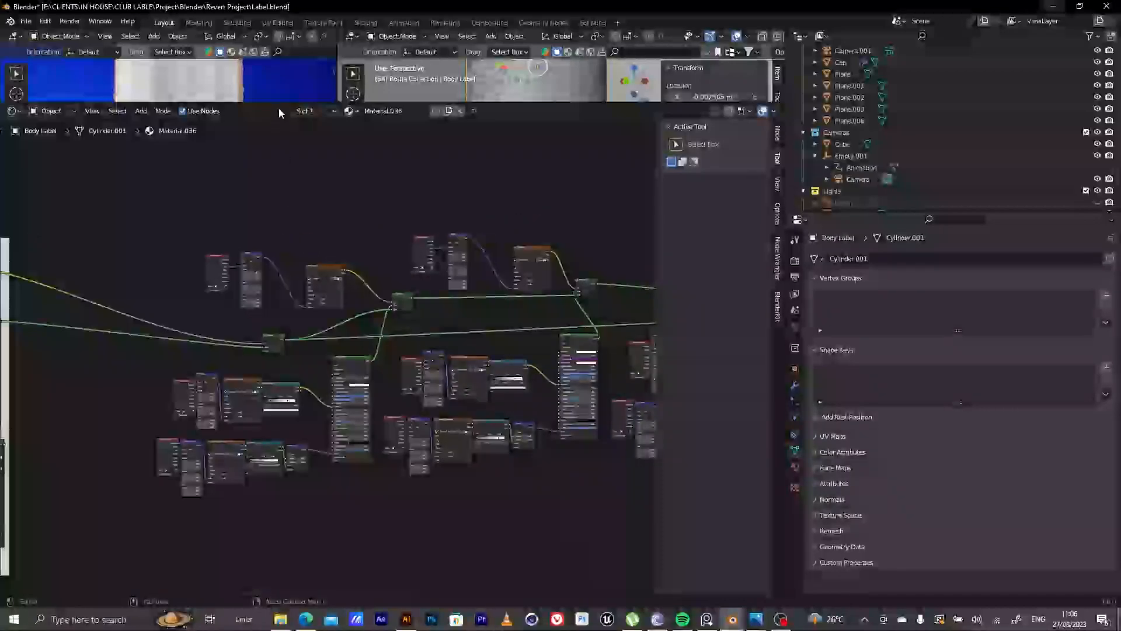
Shrink the node editor, widen the rendered view and preview the output of the second Mix Shader in the label material
left_click_drag(278, 106, 292, 407)
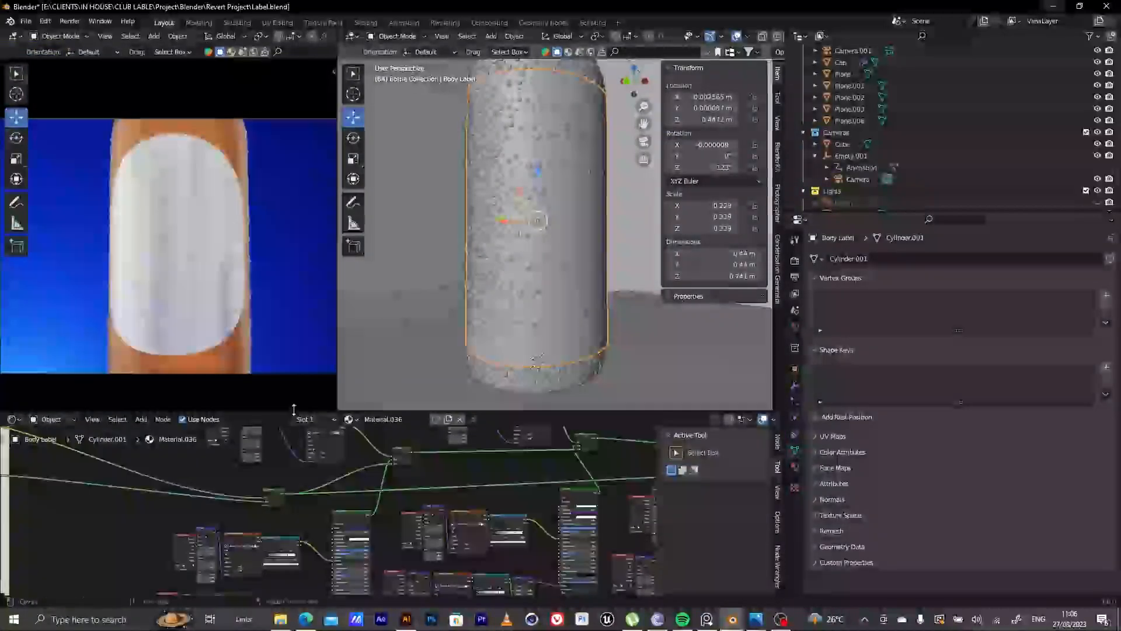
left_click_drag(334, 234, 426, 236)
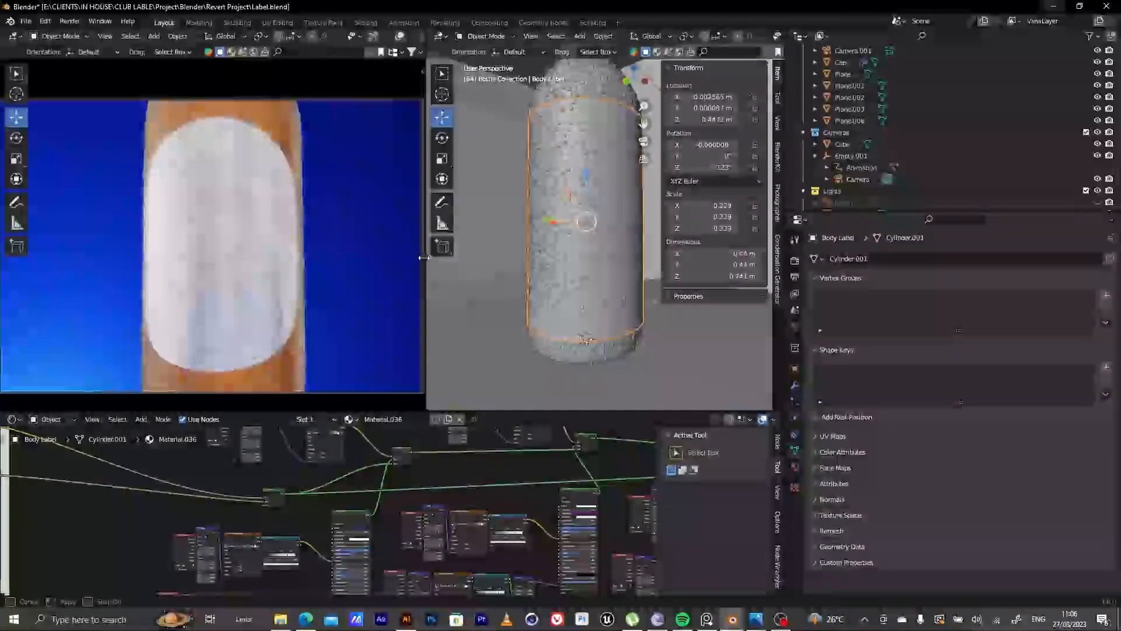
left_click(277, 495)
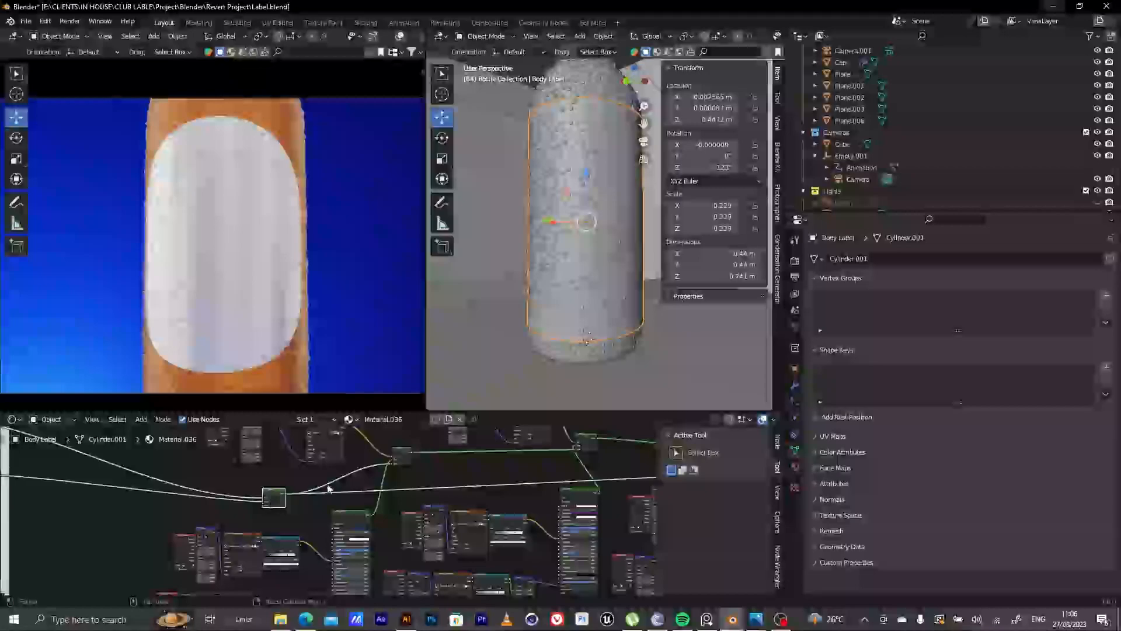
left_click(401, 458)
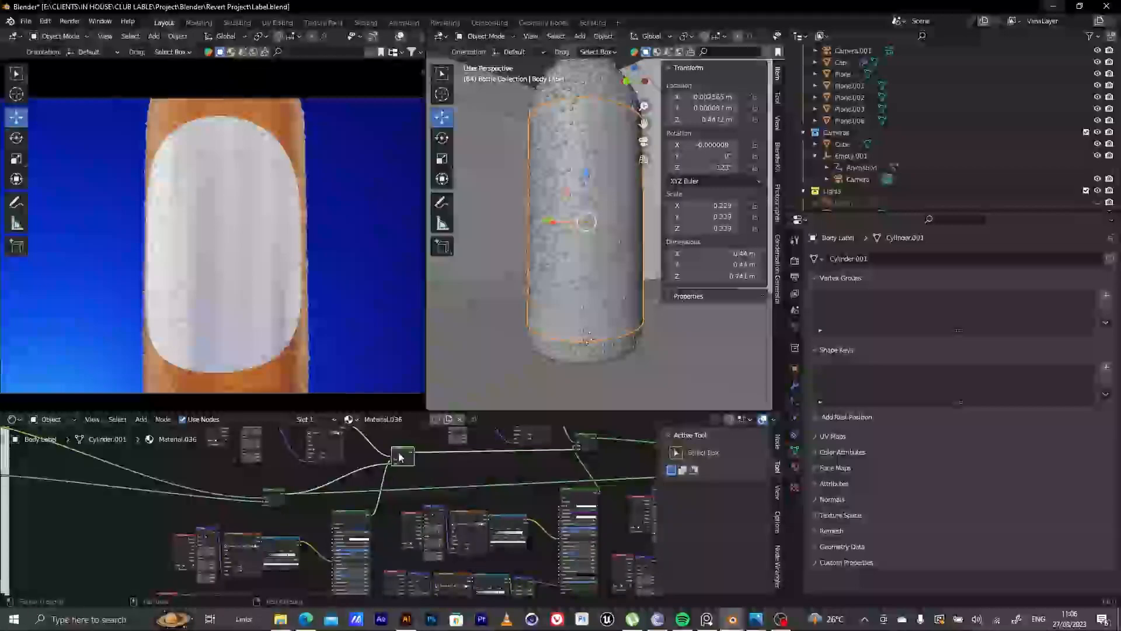
left_click(401, 458, "ctrl+shift")
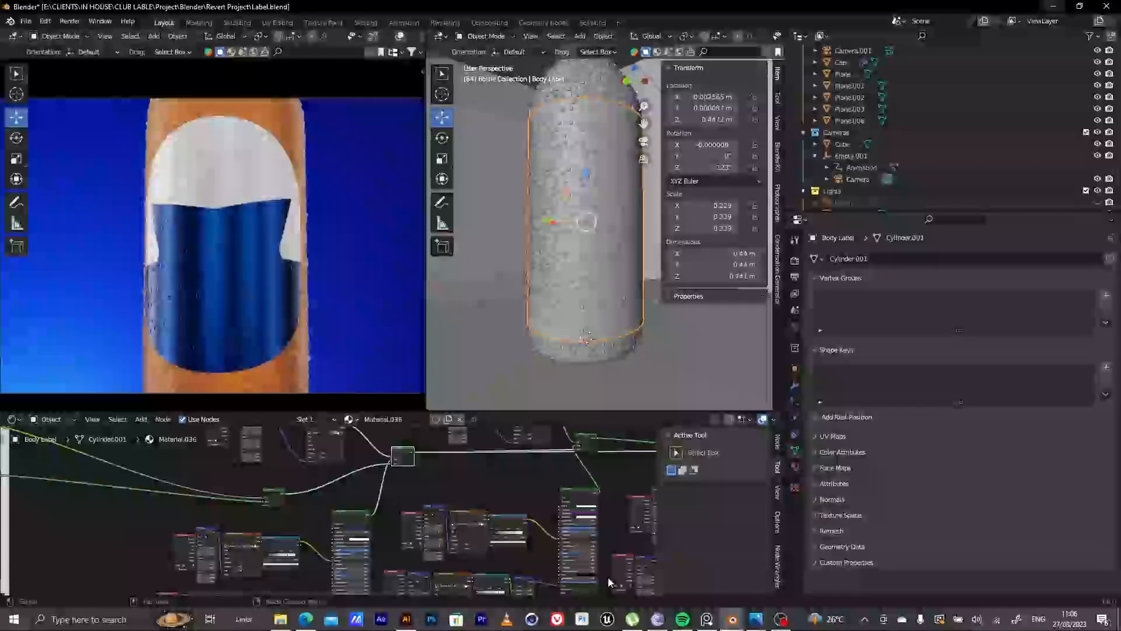
Switch to Illustrator, show the Blue layer and hide its light grey compound path above the blue shape
left_click(408, 624)
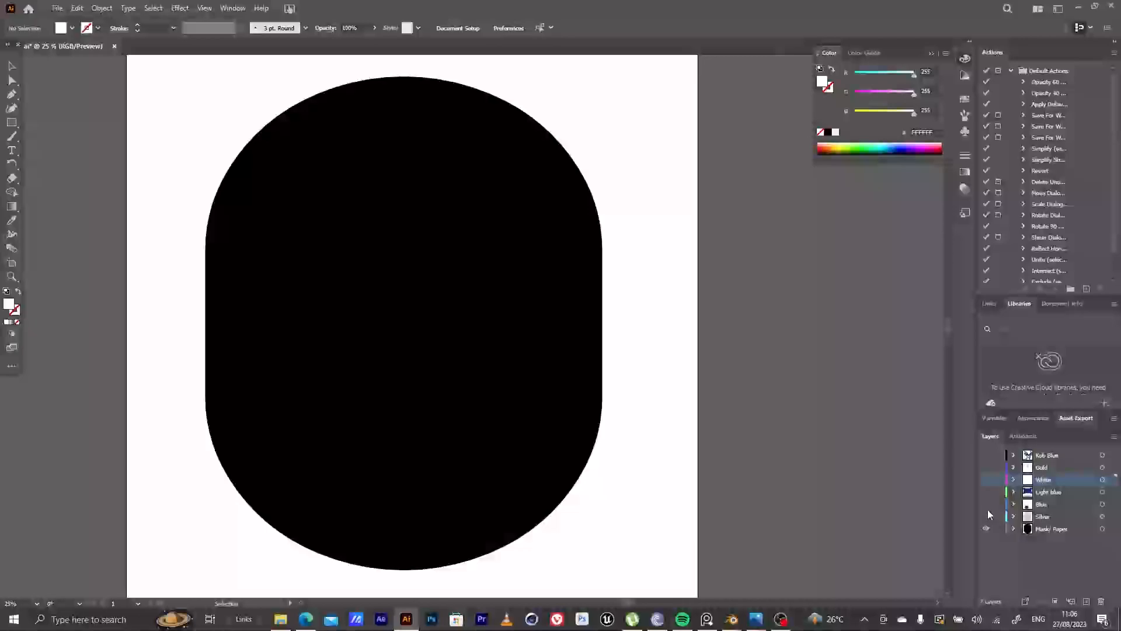
left_click(986, 504)
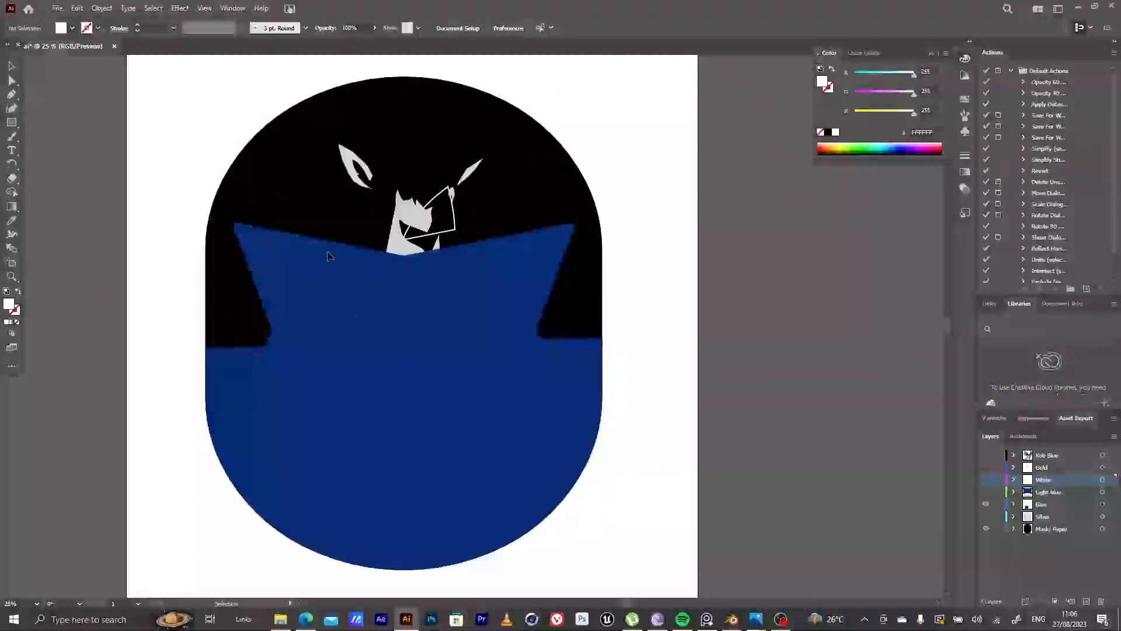
left_click(425, 224)
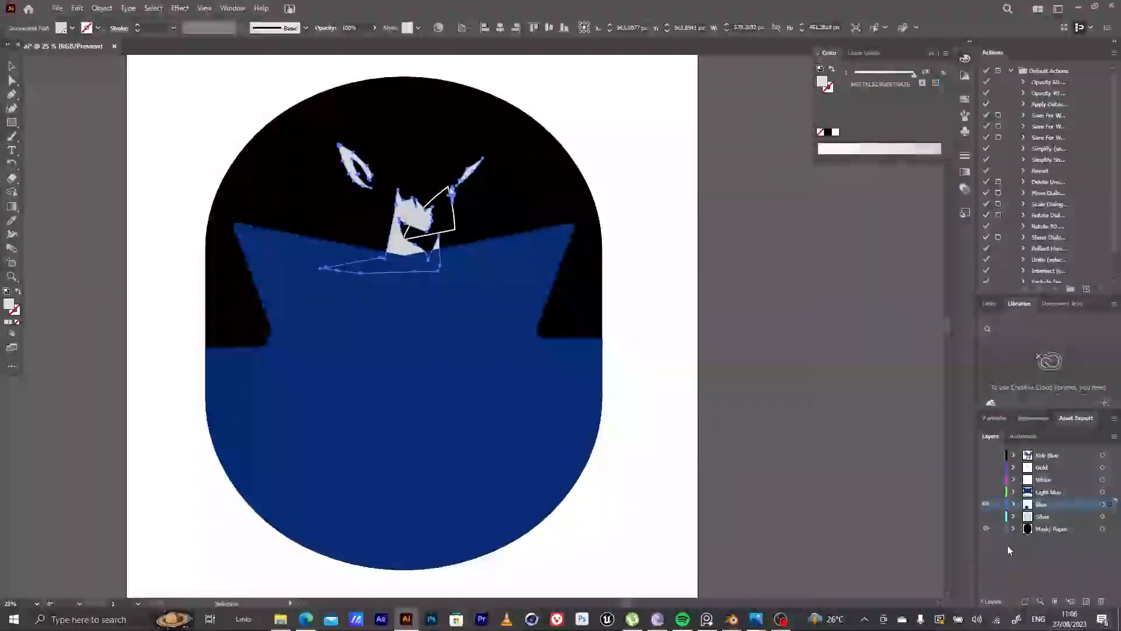
left_click(1014, 504)
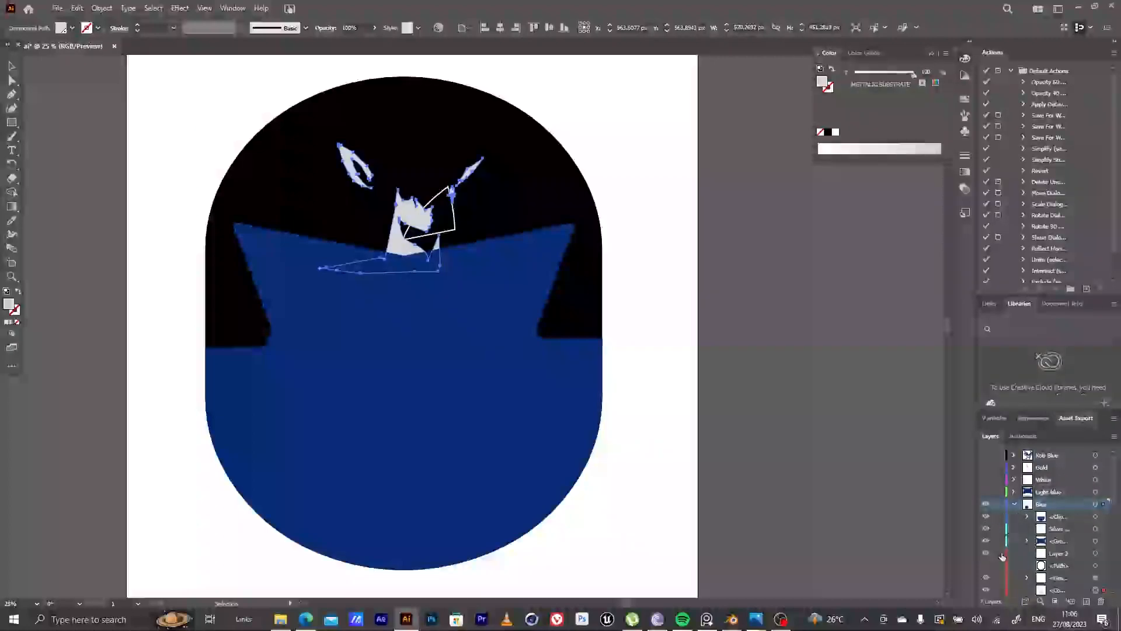
scroll(1003, 555, "down", 3)
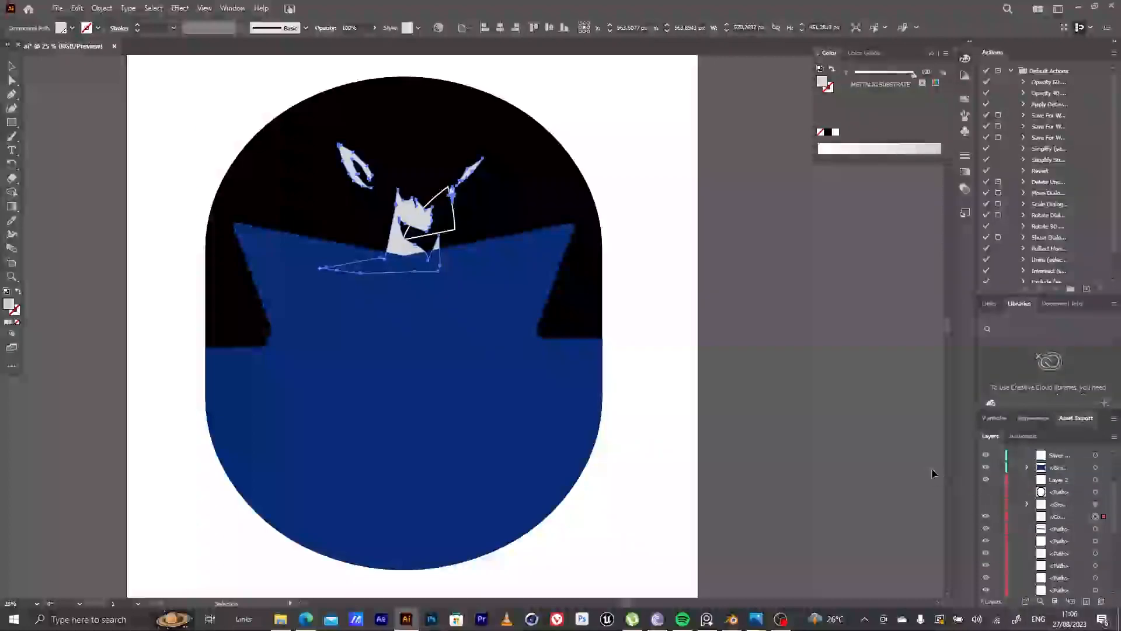
left_click(986, 517)
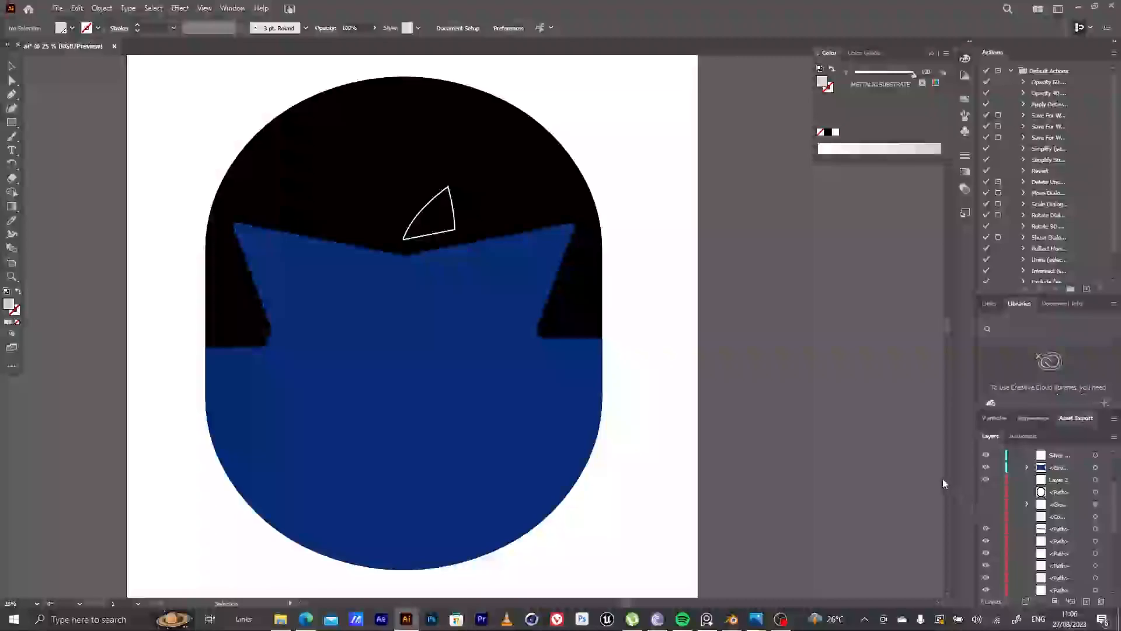
Hide the triangular outline path above the blue shape in the Blue layer
left_click(453, 231)
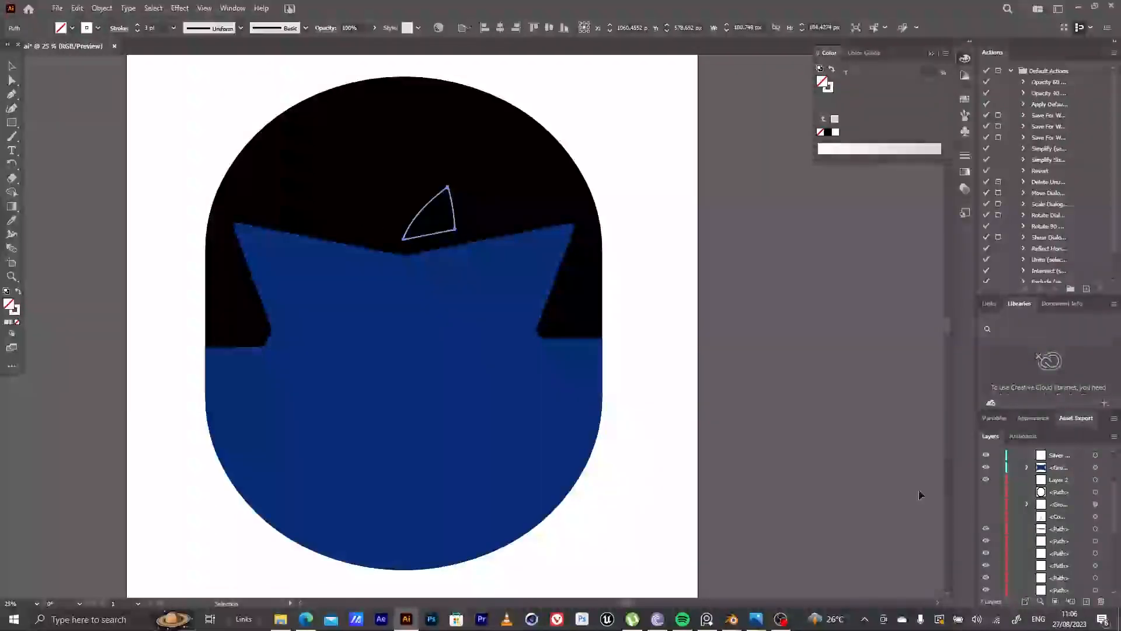
scroll(1026, 525, "down", 1)
left_click(988, 492)
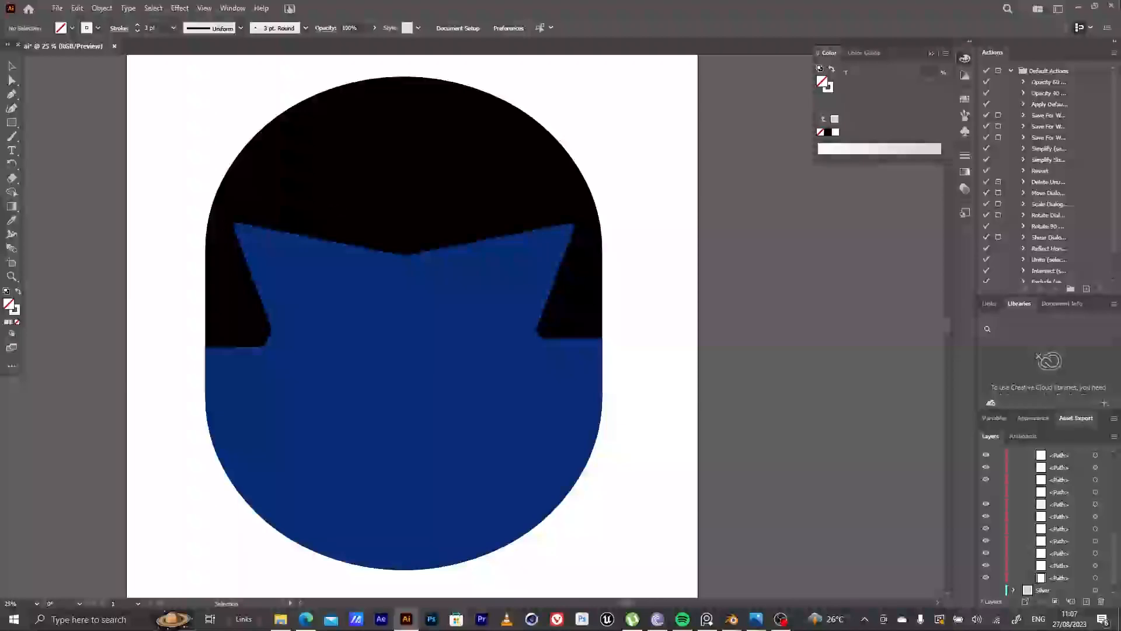
Return to Blender and read the image name on the texture node that drives the previewed Mix Shader
left_click(1081, 9)
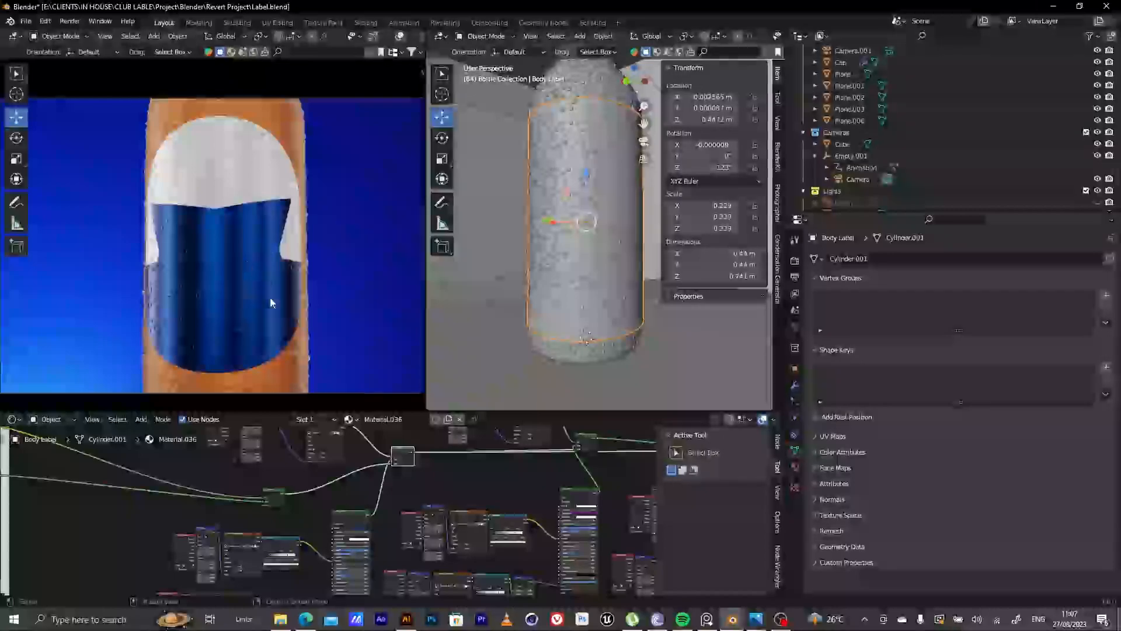
scroll(337, 514, "up", 4)
middle_click_drag(337, 514, 357, 594)
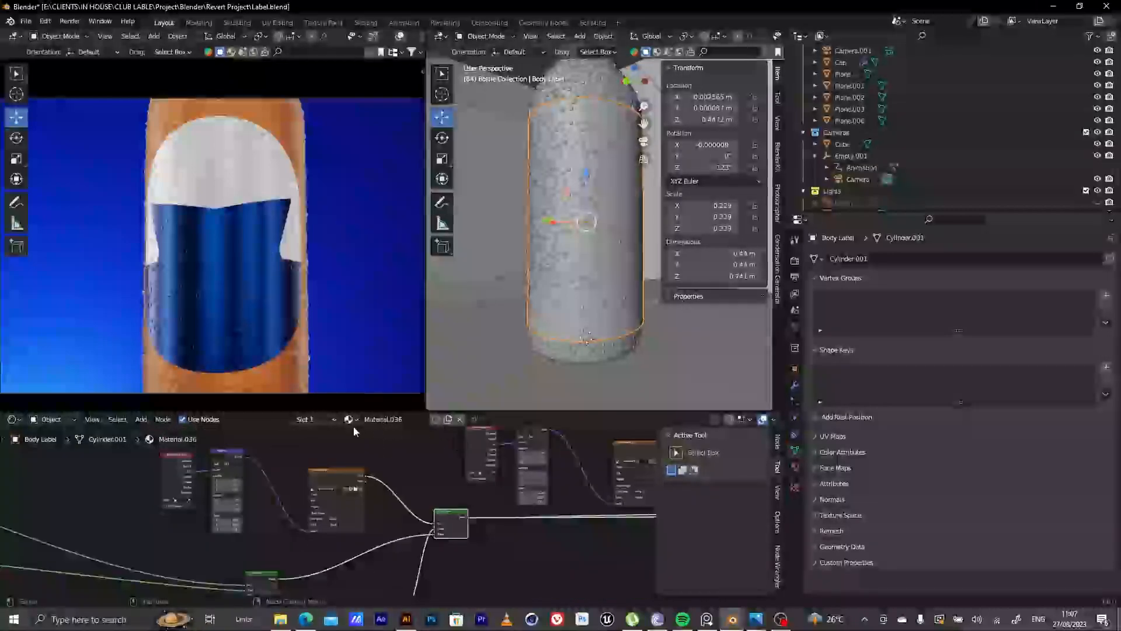
scroll(338, 480, "up", 6)
scroll(339, 478, "up", 6)
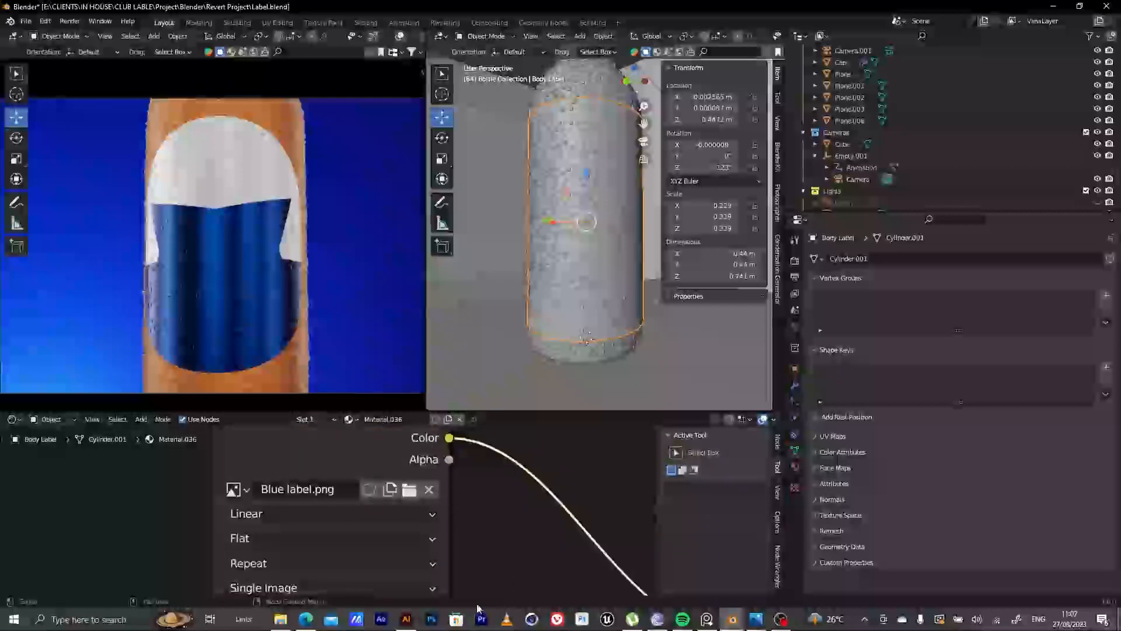
Switch to File Explorer and open the Blue label image from the New Textures folder
left_click(280, 619)
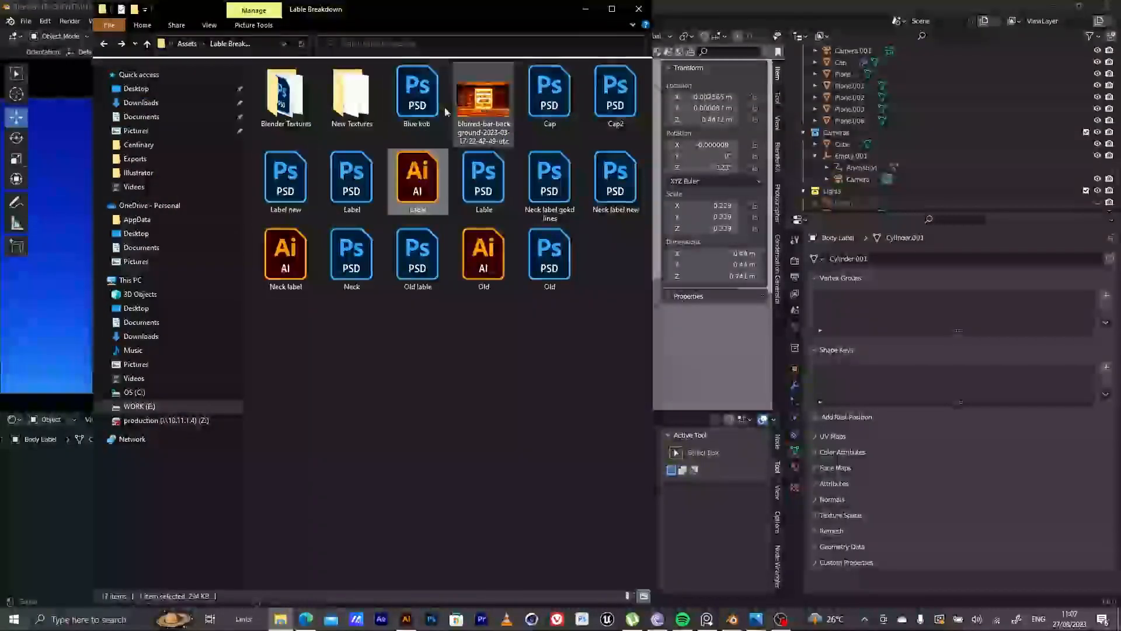
double_click(342, 88)
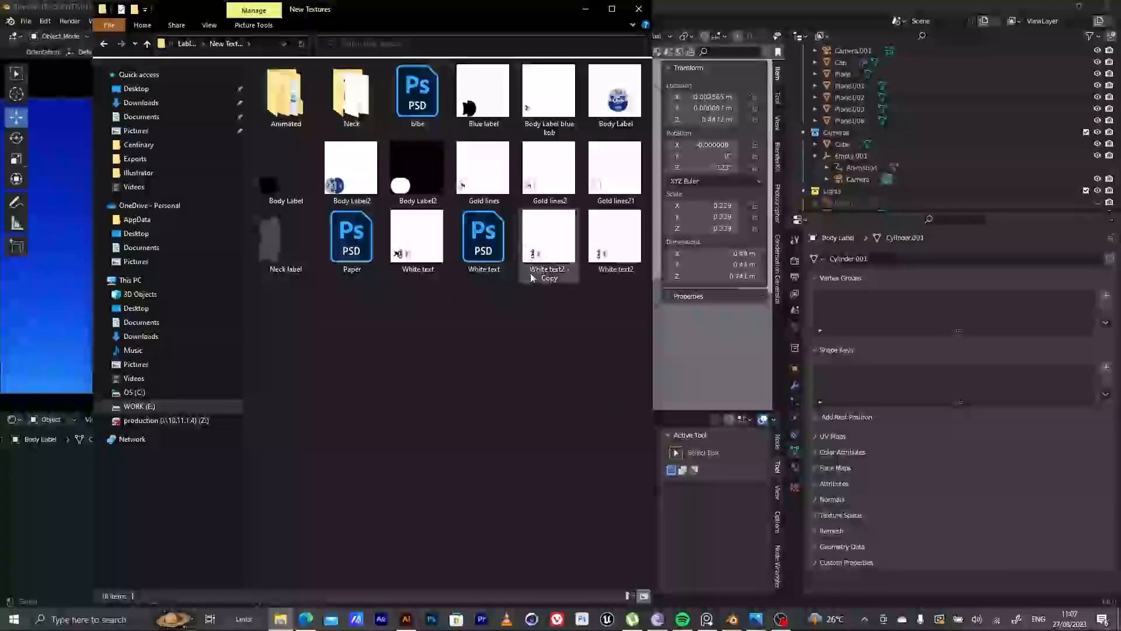
double_click(484, 95)
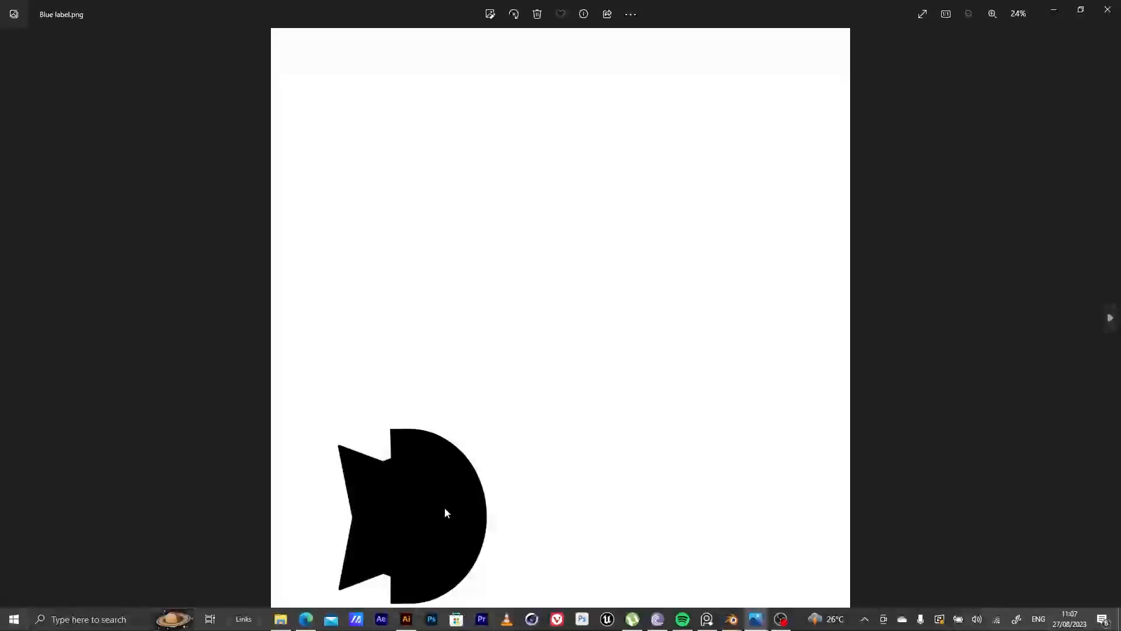
Inspect the black mask shape in Blue label.png at several zoom levels, and minimize the image viewer
scroll(444, 507, "up", 1)
scroll(333, 440, "up", 4)
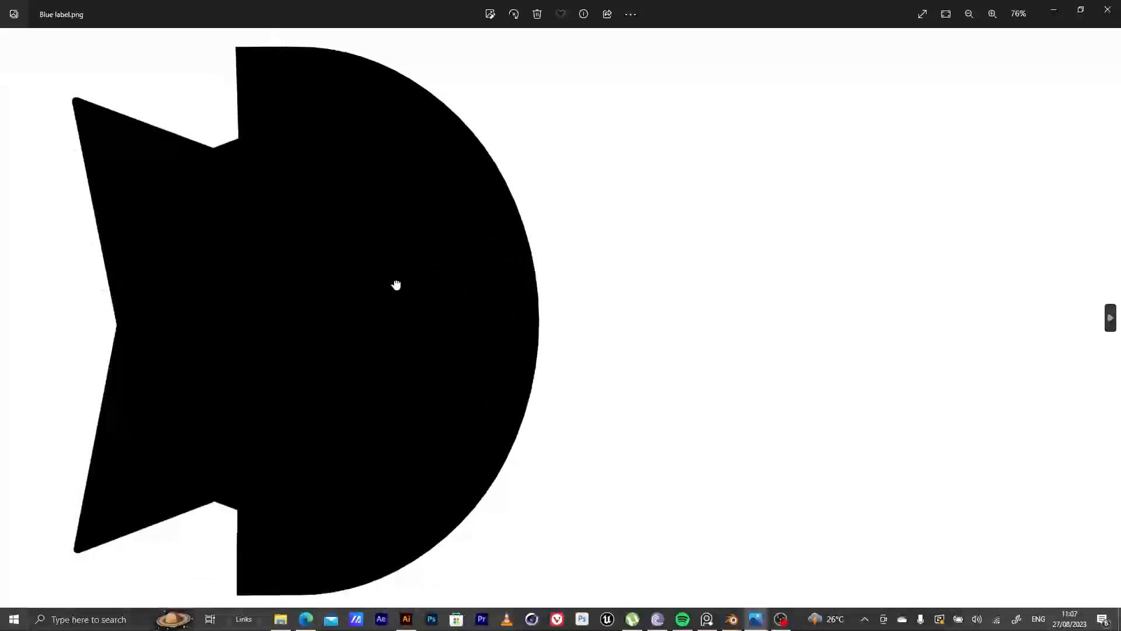
scroll(405, 300, "down", 2)
scroll(374, 373, "down", 1)
scroll(370, 388, "up", 3)
left_click_drag(372, 416, 408, 261)
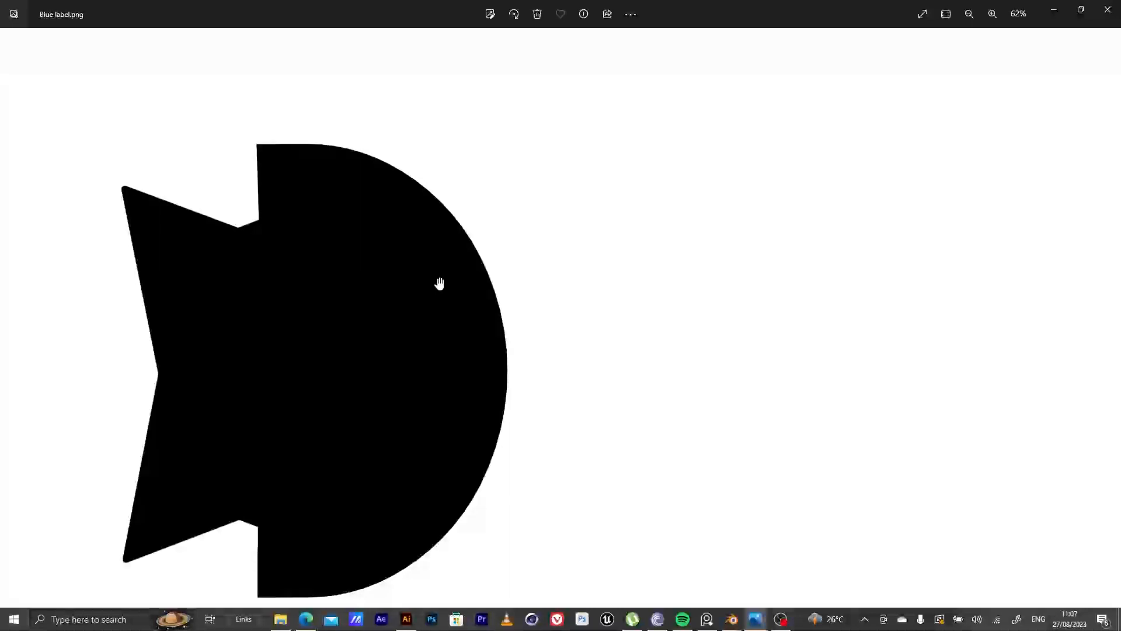
left_click_drag(461, 396, 380, 270)
scroll(375, 278, "down", 3)
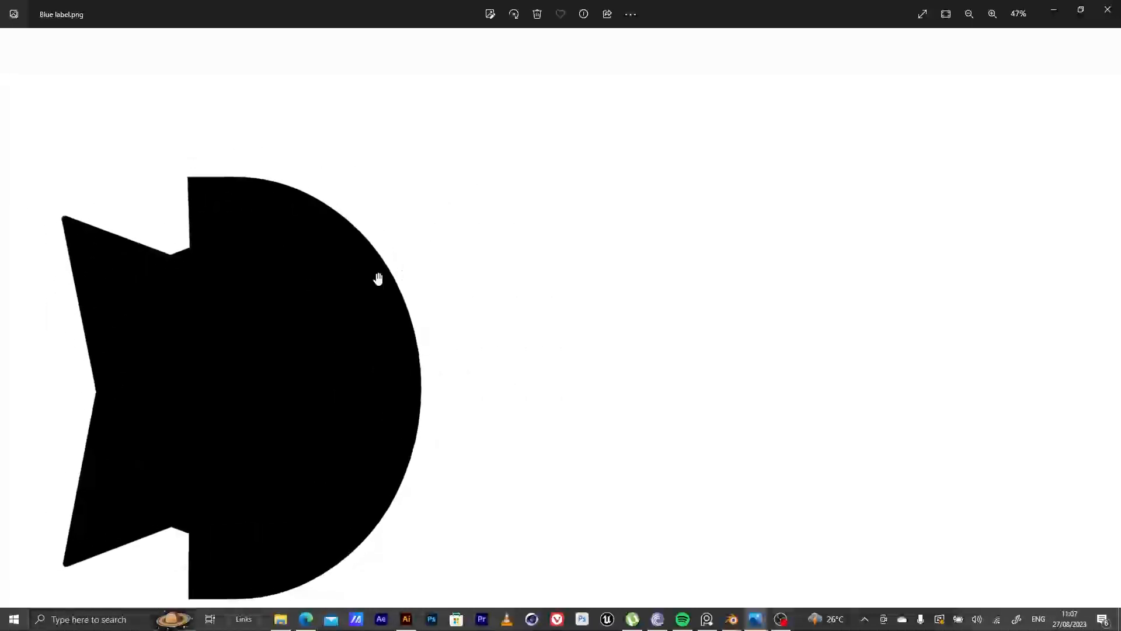
left_click(1055, 10)
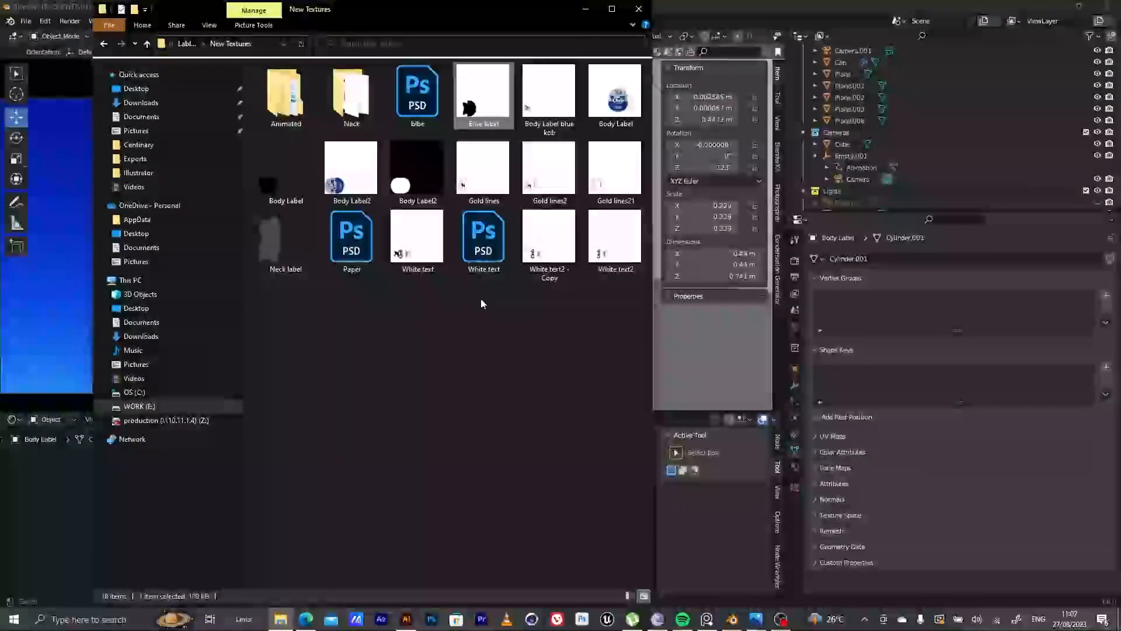
Reopen the Blue label image, inspect the black mask shape up close, and return to Blender
double_click(470, 102)
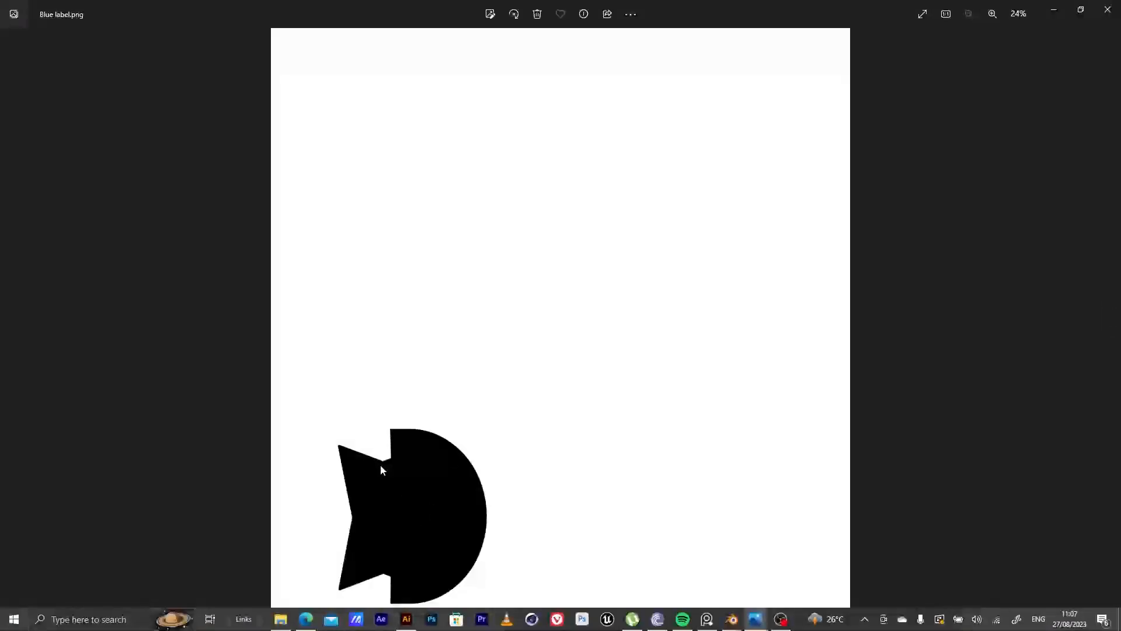
scroll(403, 501, "up", 2, "ctrl")
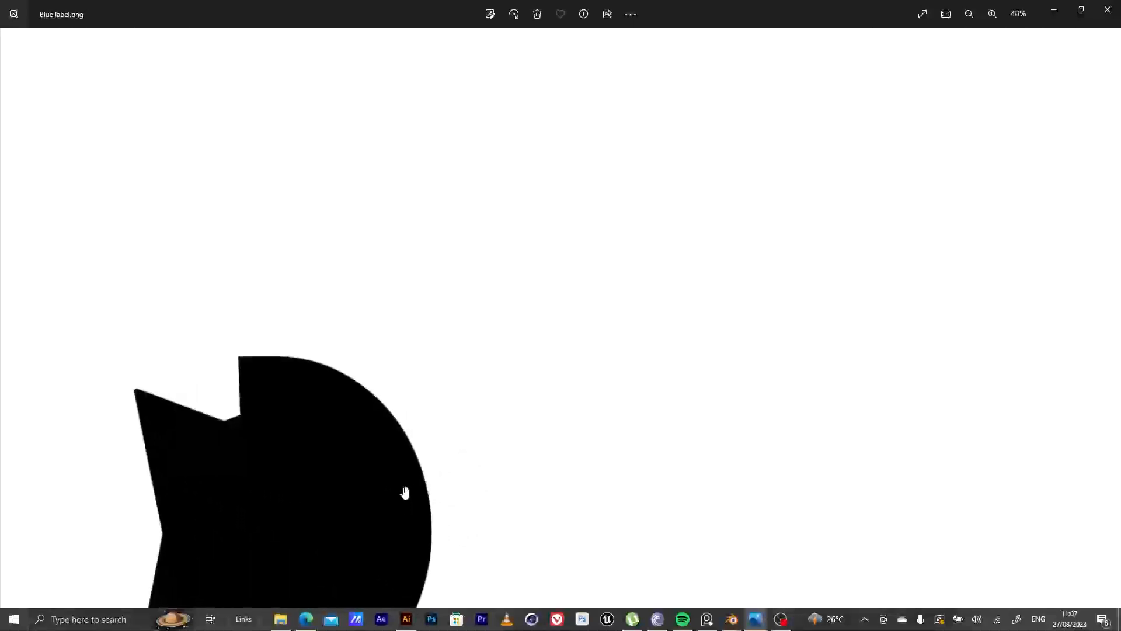
left_click_drag(405, 506, 440, 286)
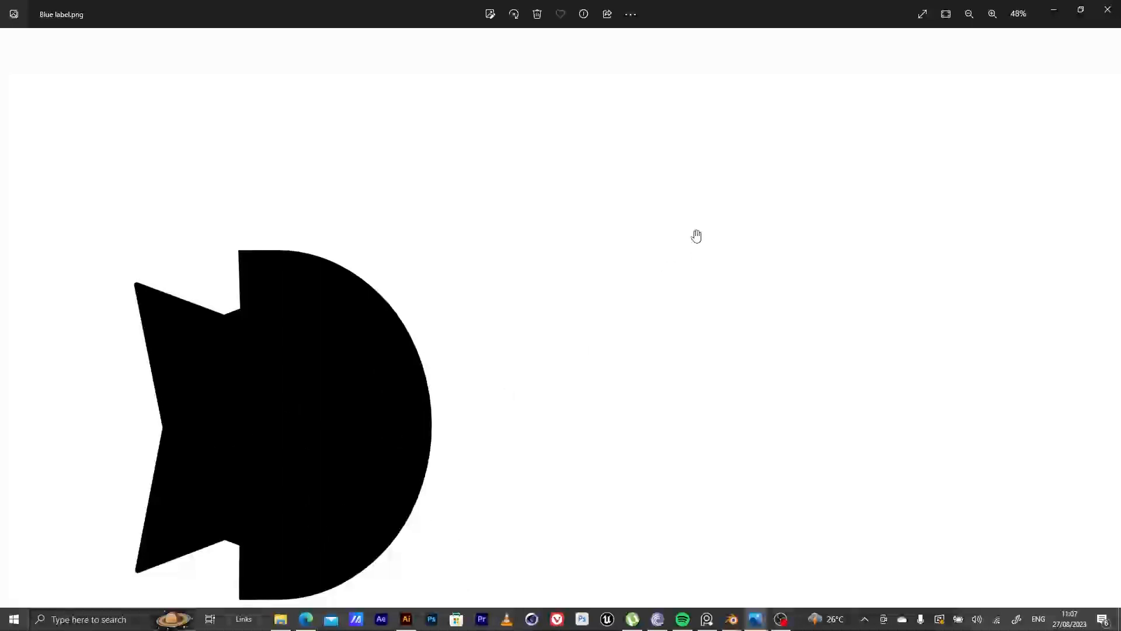
left_click(1054, 10)
left_click(582, 10)
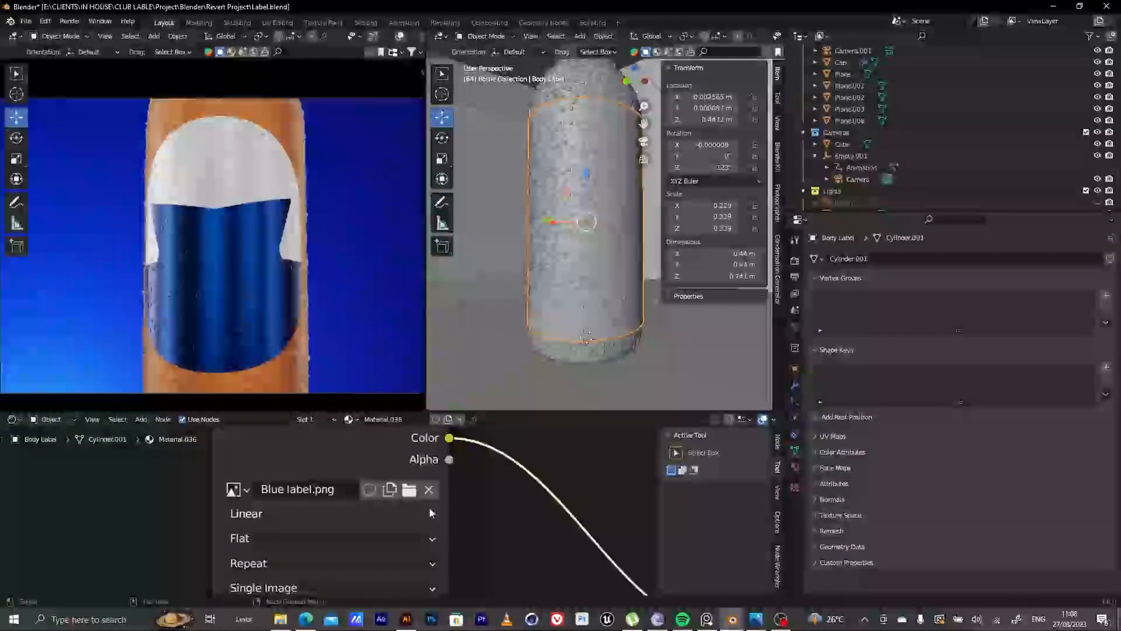
Brighten the Base Color of the blue label's Principled BSDF by raising its Value to 1.000
scroll(429, 513, "down", 2)
scroll(429, 507, "down", 3)
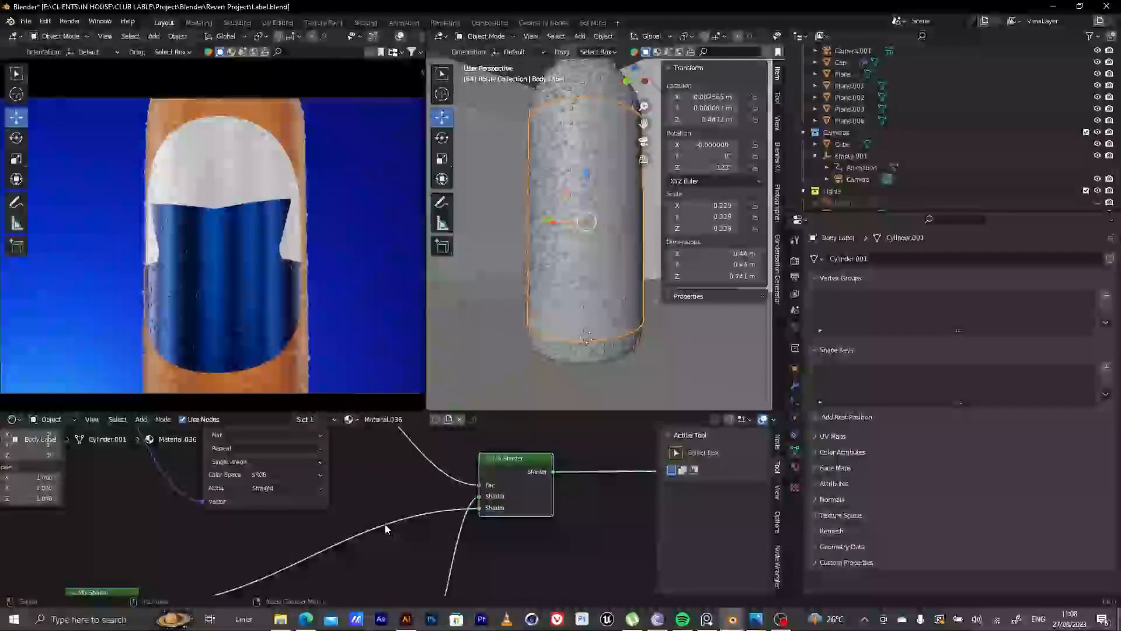
scroll(385, 524, "down", 1)
scroll(385, 524, "down", 4)
middle_click_drag(384, 523, 464, 477)
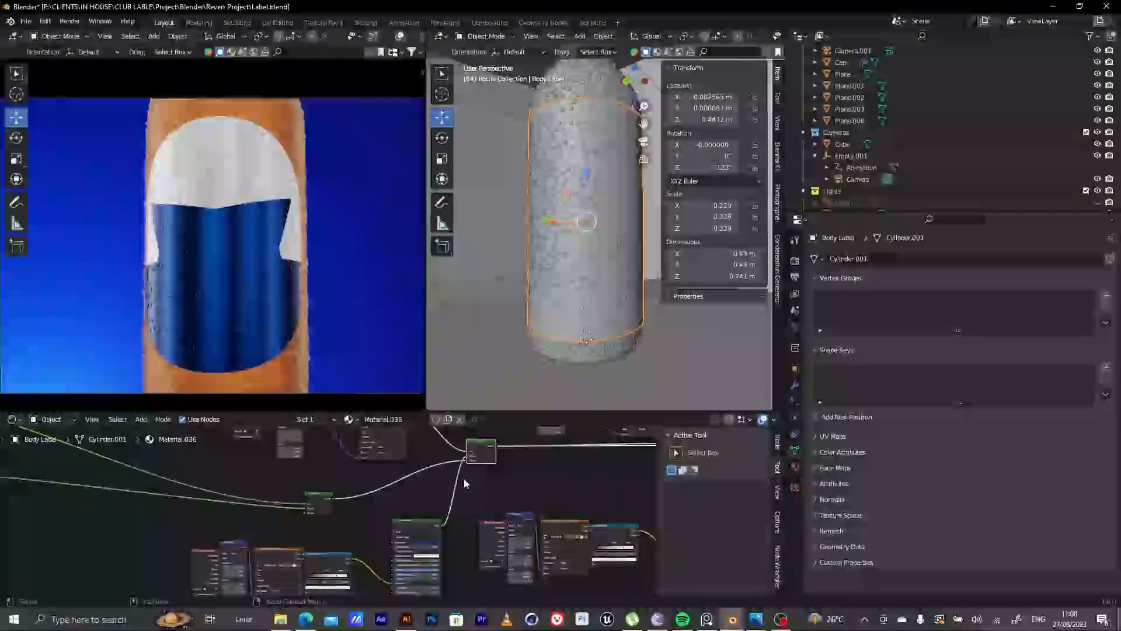
scroll(461, 478, "down", 7)
scroll(409, 514, "up", 8)
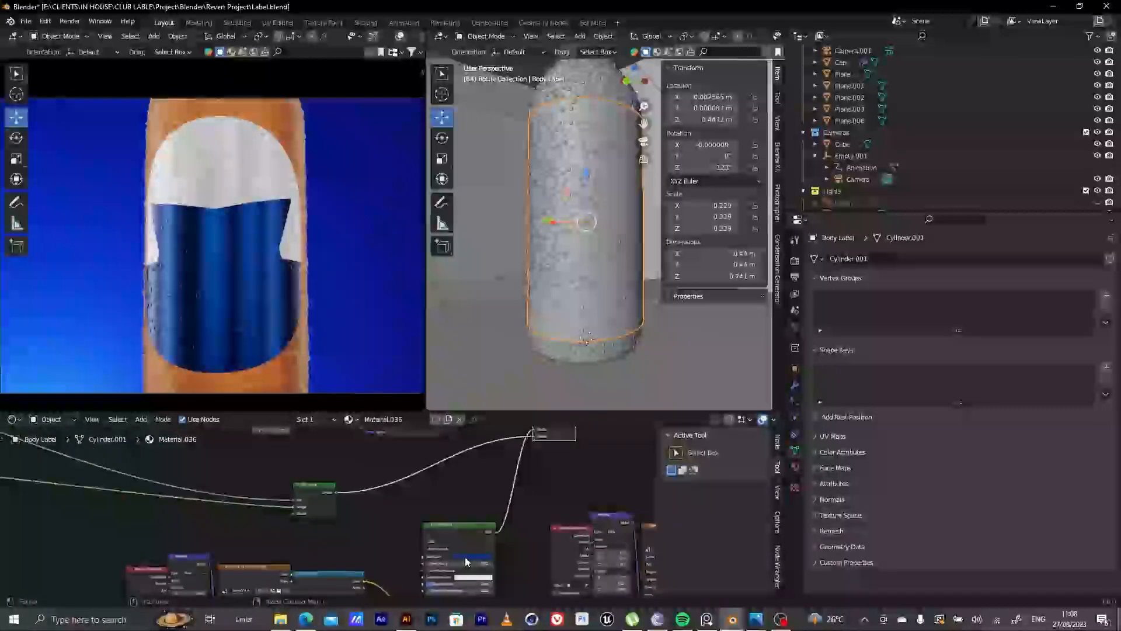
scroll(525, 565, "up", 8)
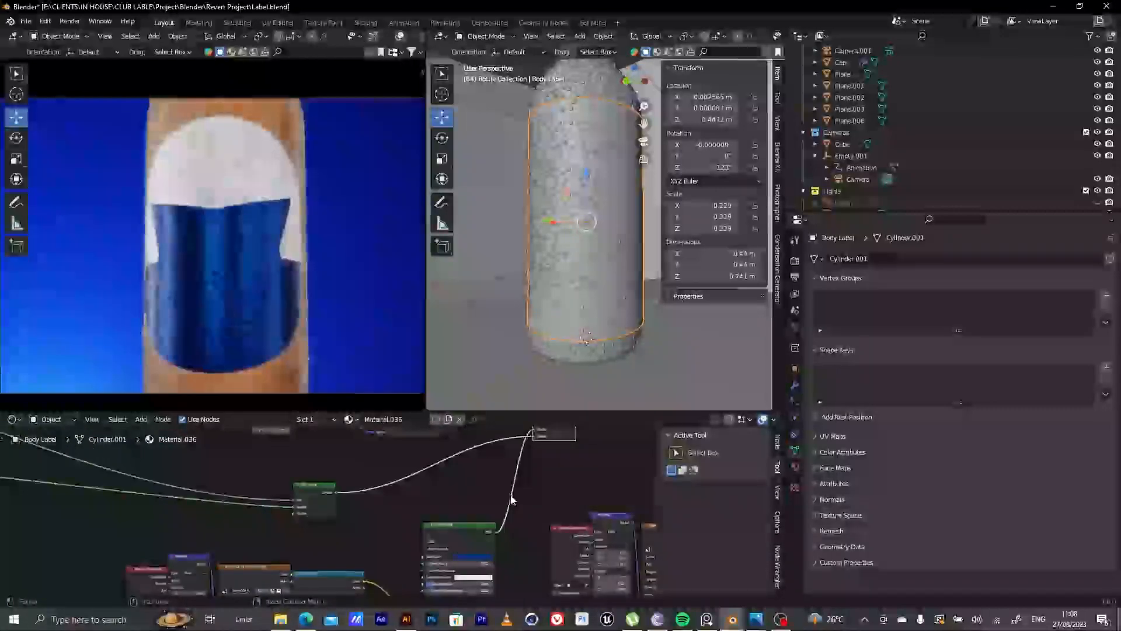
left_click(392, 489)
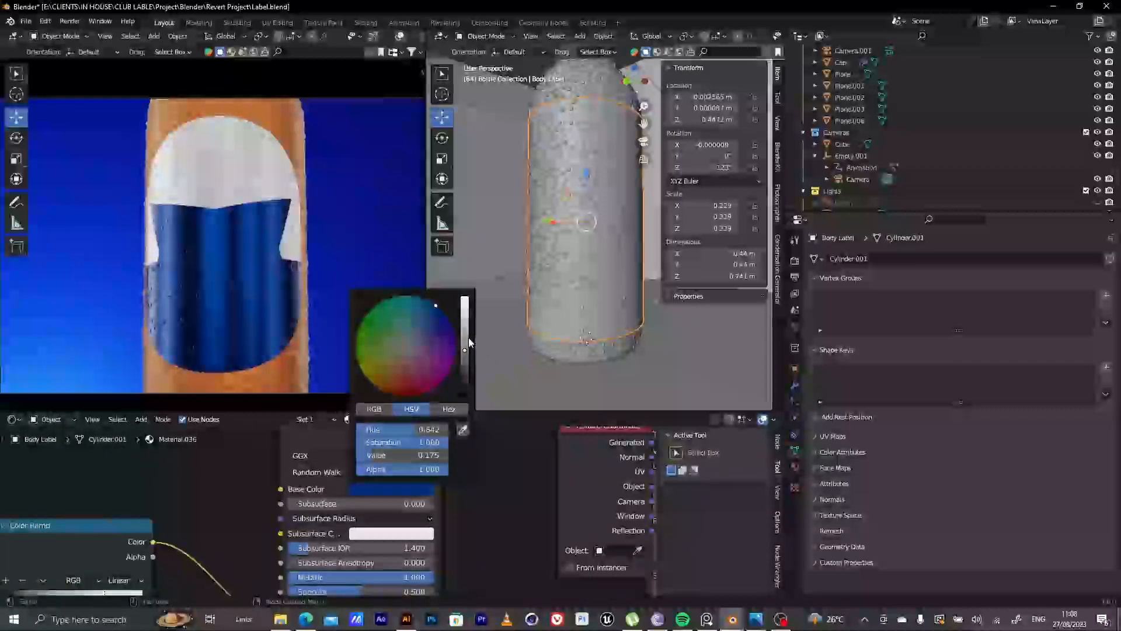
left_click_drag(465, 337, 465, 298)
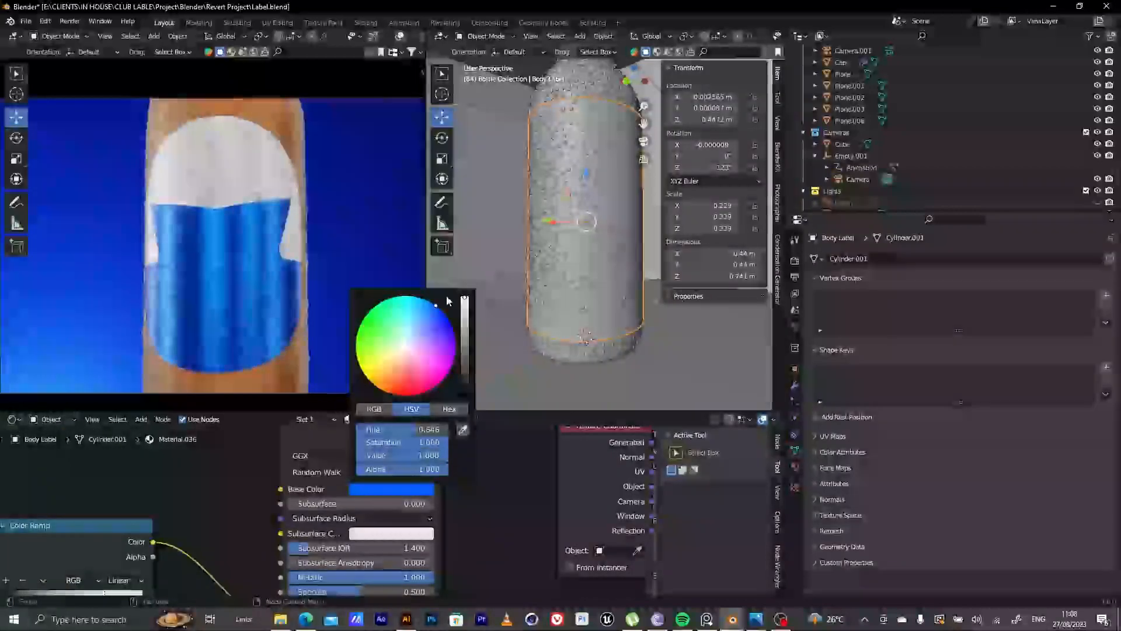
Try a light green Base Color on the blue label's shader, and return it to bright blue
mouse_move(409, 346)
left_mouse_down()
mouse_move(384, 344)
mouse_move(395, 316)
mouse_move(385, 309)
mouse_move(402, 299)
mouse_move(367, 314)
mouse_move(377, 331)
left_mouse_up()
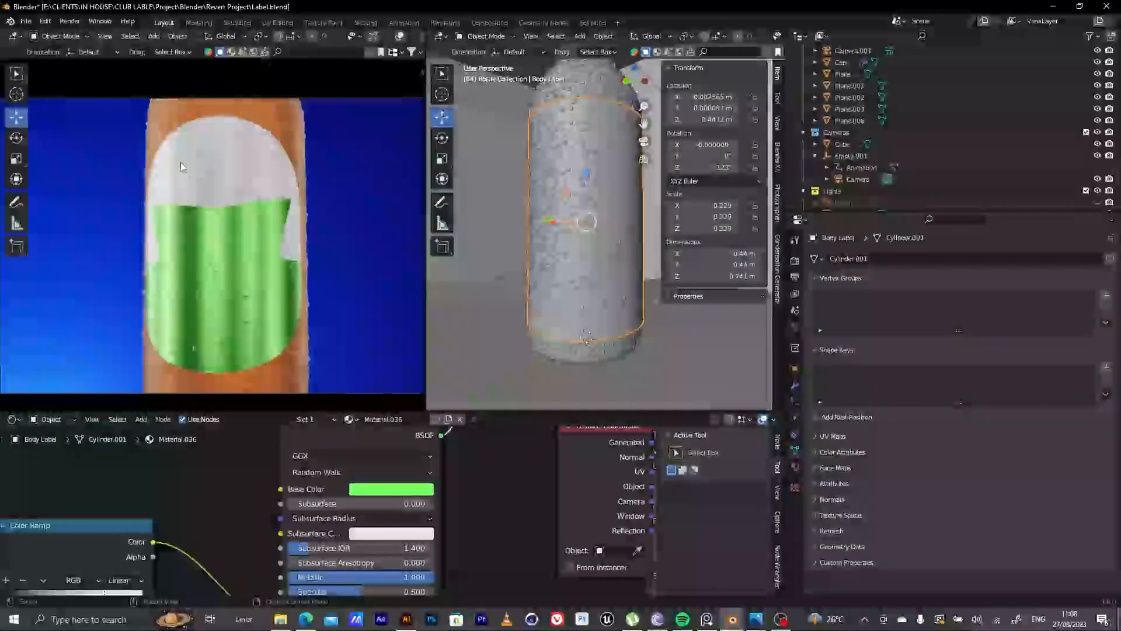
left_click(389, 493)
left_click_drag(433, 311, 435, 304)
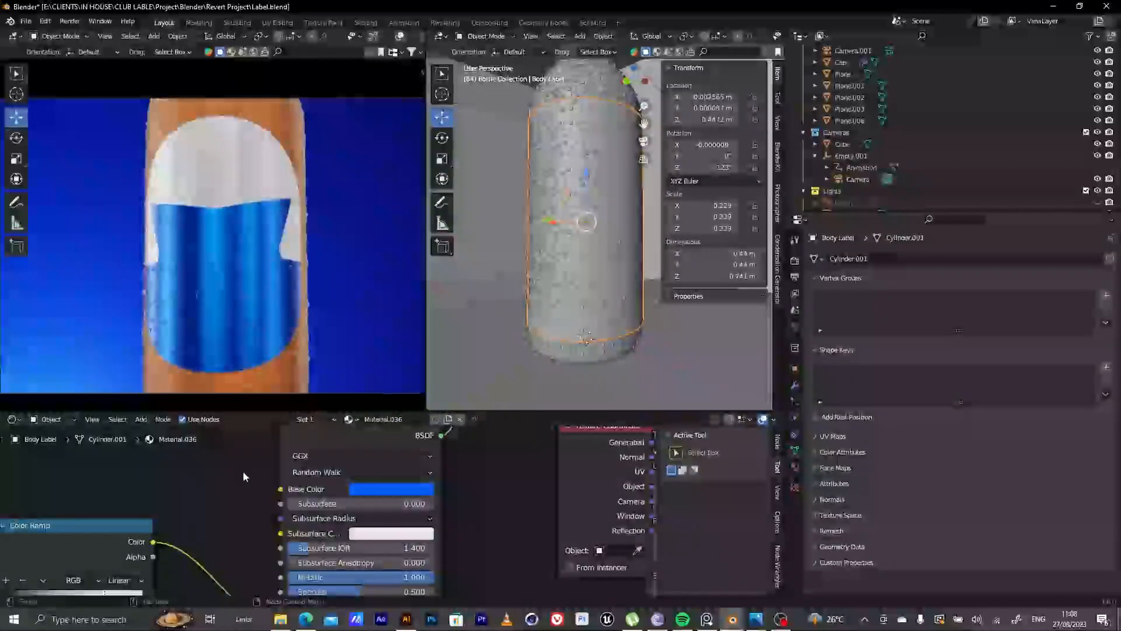
Examine how the Blue label.png texture node feeds the Fac input of its Mix Shader
scroll(266, 486, "down", 8)
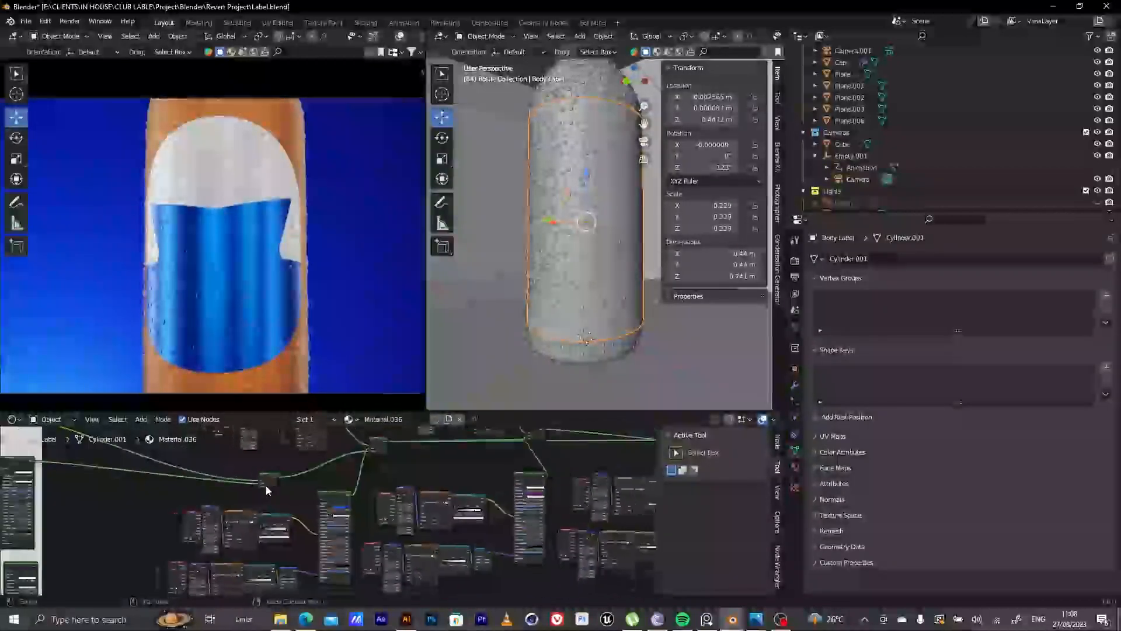
scroll(306, 530, "down", 2)
middle_click_drag(305, 526, 240, 452)
middle_click_drag(264, 507, 269, 571)
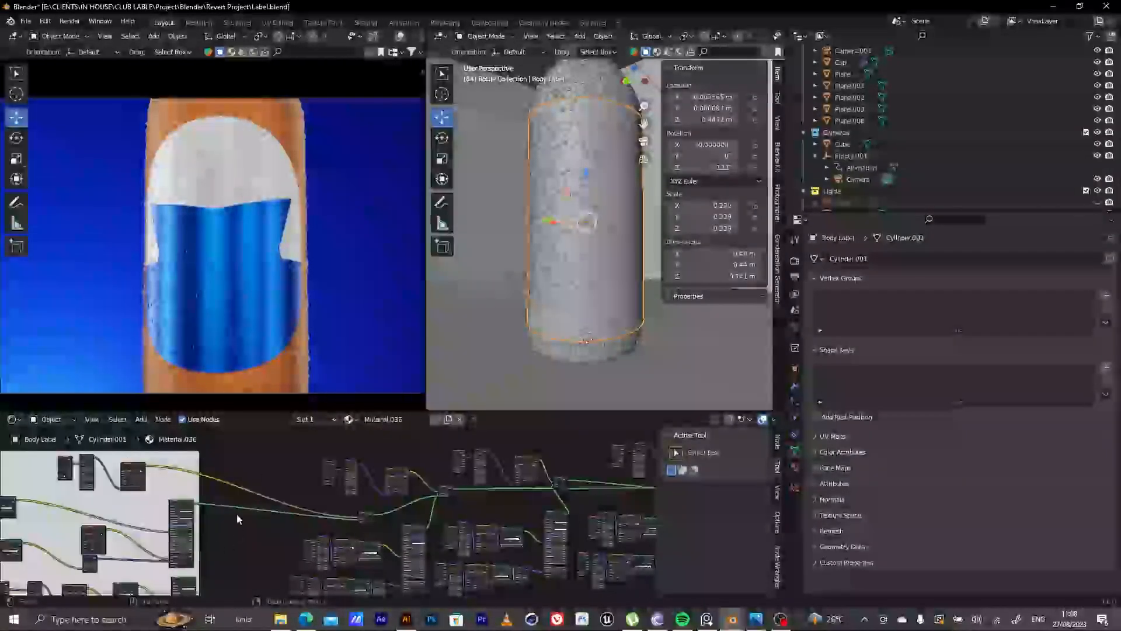
scroll(336, 519, "up", 4)
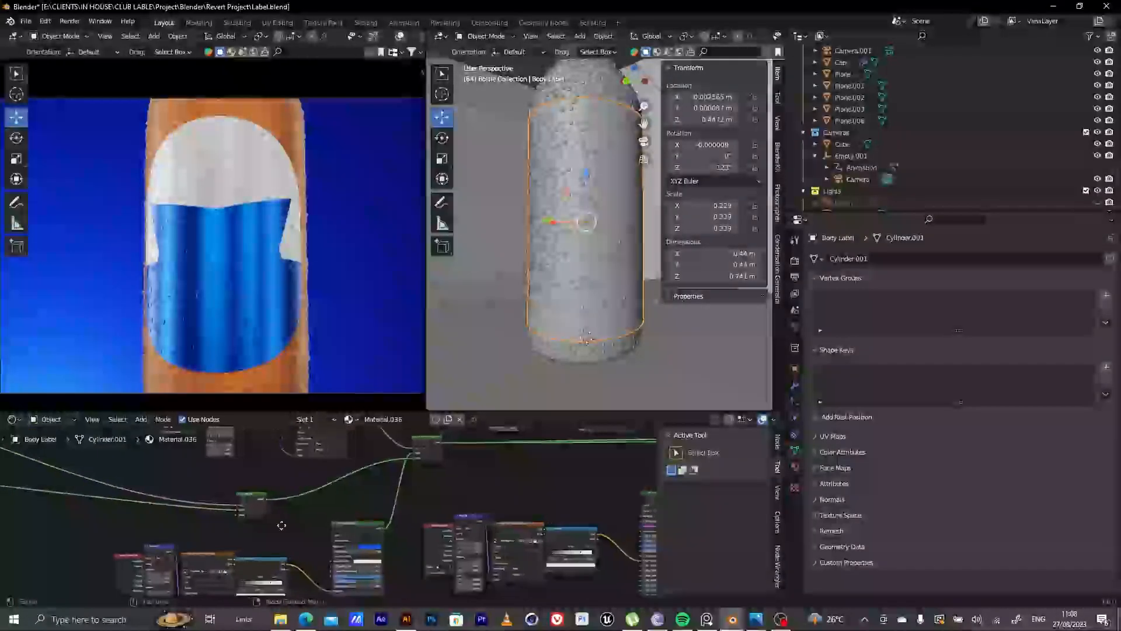
middle_click_drag(268, 515, 226, 503)
scroll(225, 503, "up", 8)
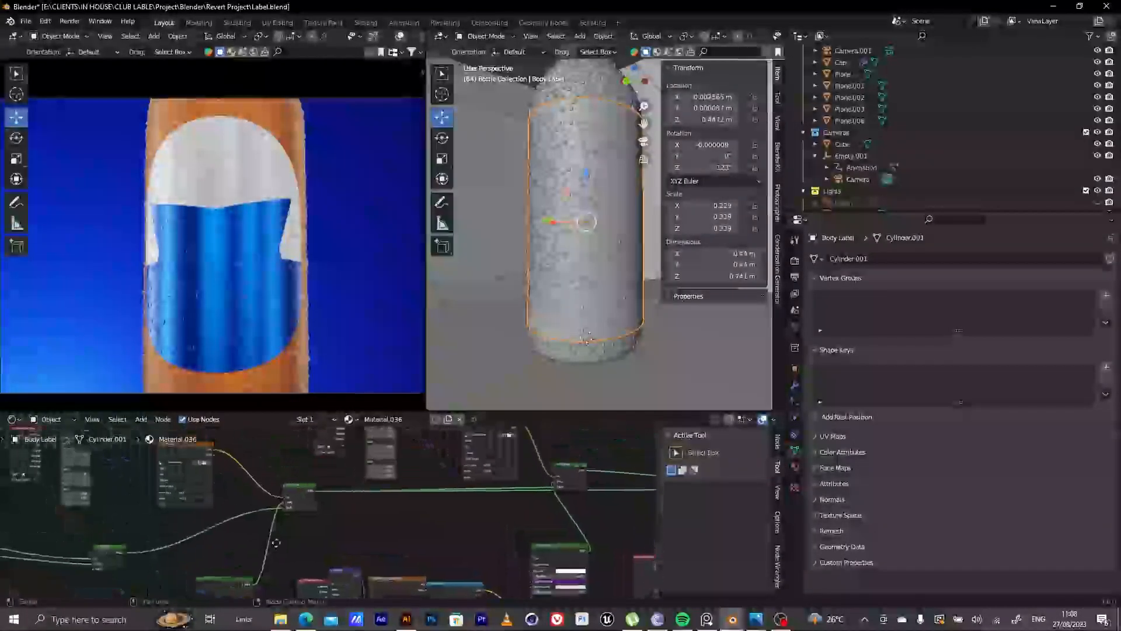
middle_click_drag(173, 478, 392, 549)
left_click(269, 506)
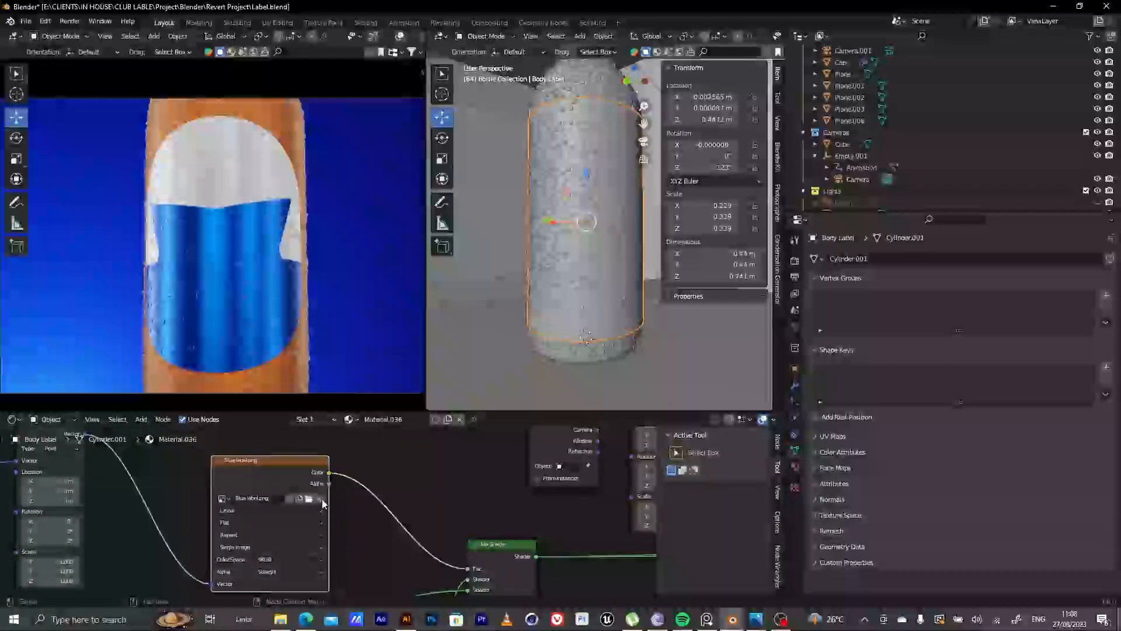
middle_click_drag(268, 467, 274, 442)
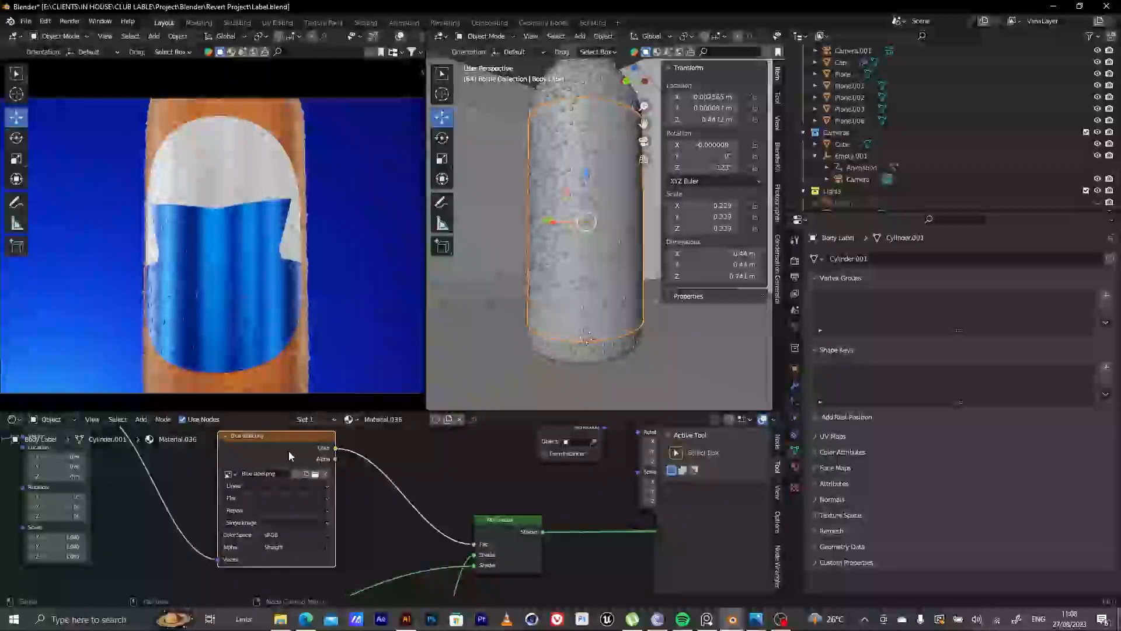
scroll(496, 558, "up", 2)
middle_click_drag(496, 558, 469, 530)
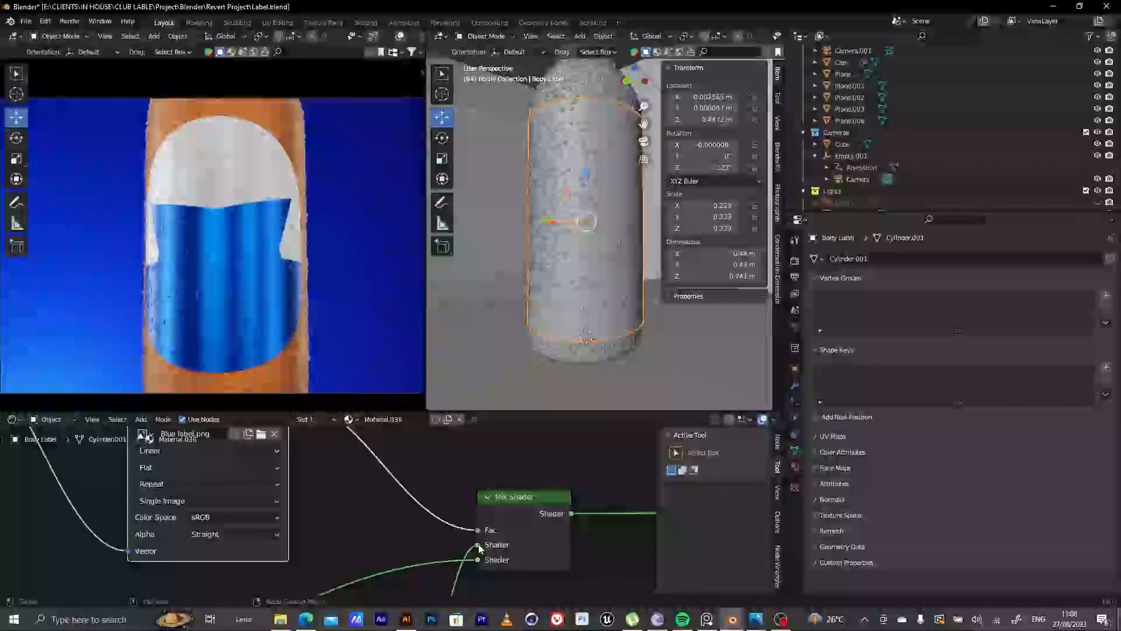
Trace the links from the preceding Mix Shader and the blue Principled BSDF into the blue layer's Mix Shader
scroll(479, 545, "down", 5)
middle_click_drag(416, 550, 470, 507)
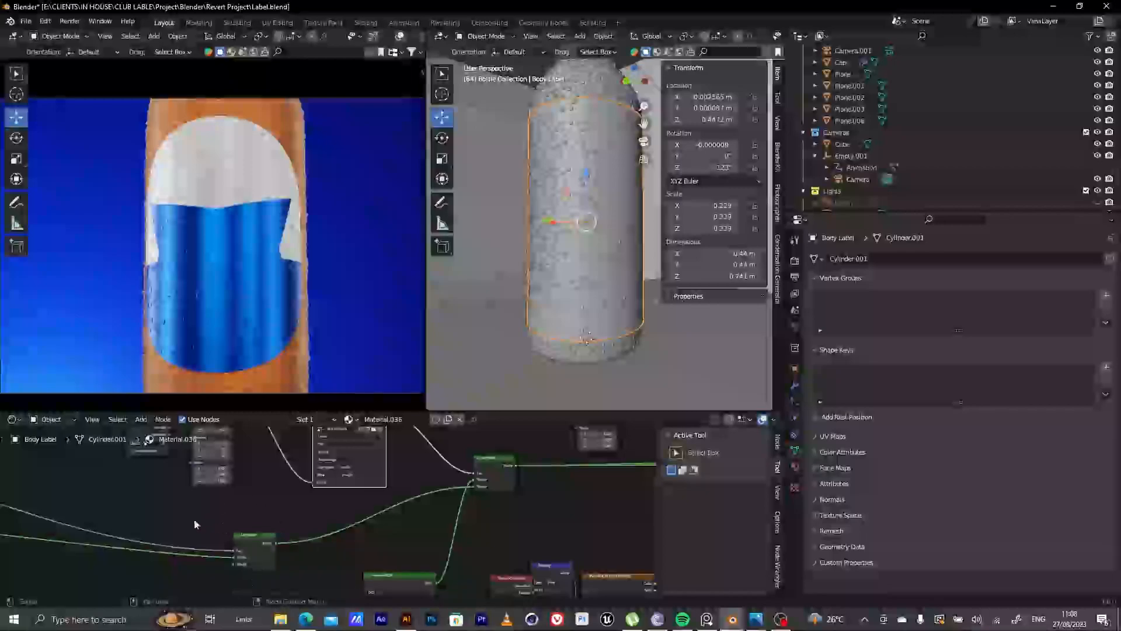
scroll(476, 490, "up", 6)
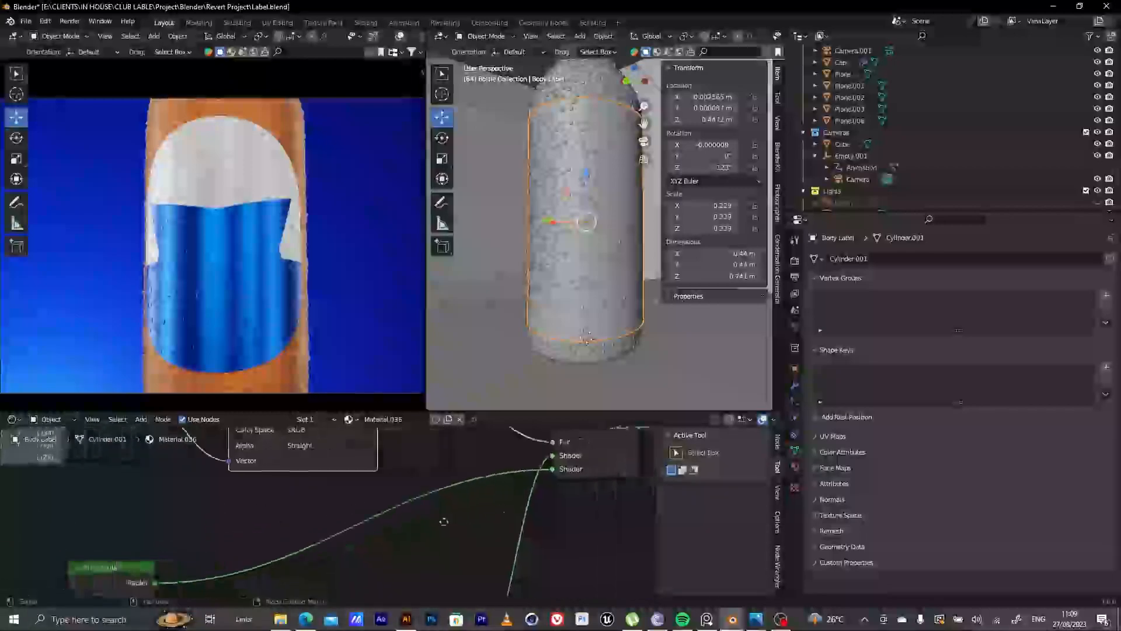
scroll(476, 484, "down", 8)
middle_click_drag(433, 503, 430, 415)
scroll(278, 543, "down", 3)
scroll(377, 510, "up", 6)
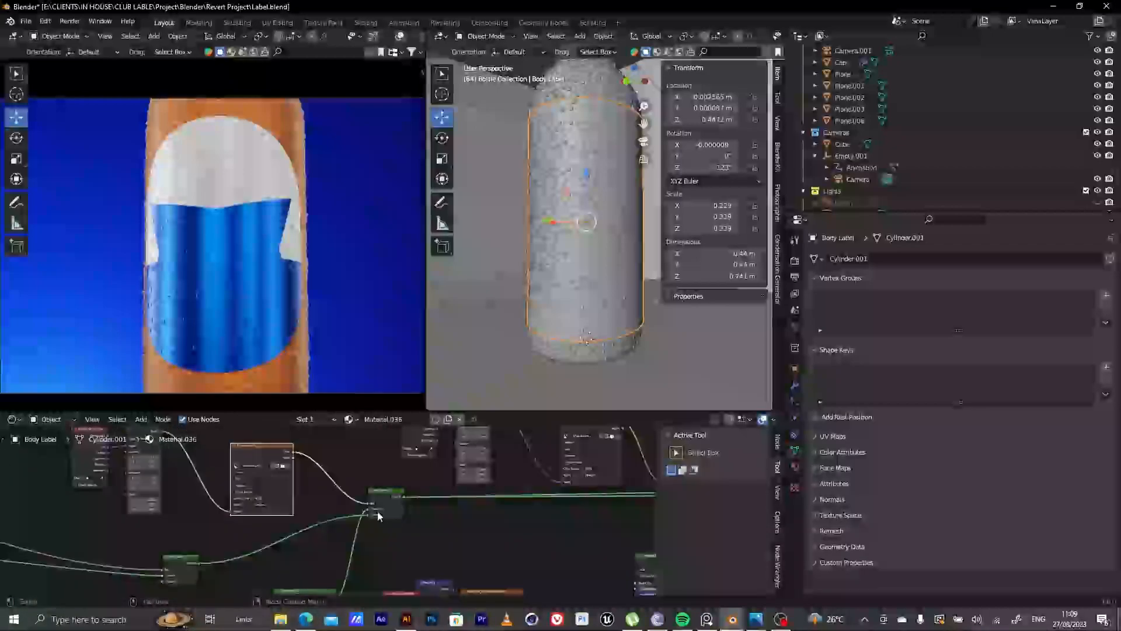
scroll(446, 527, "down", 6)
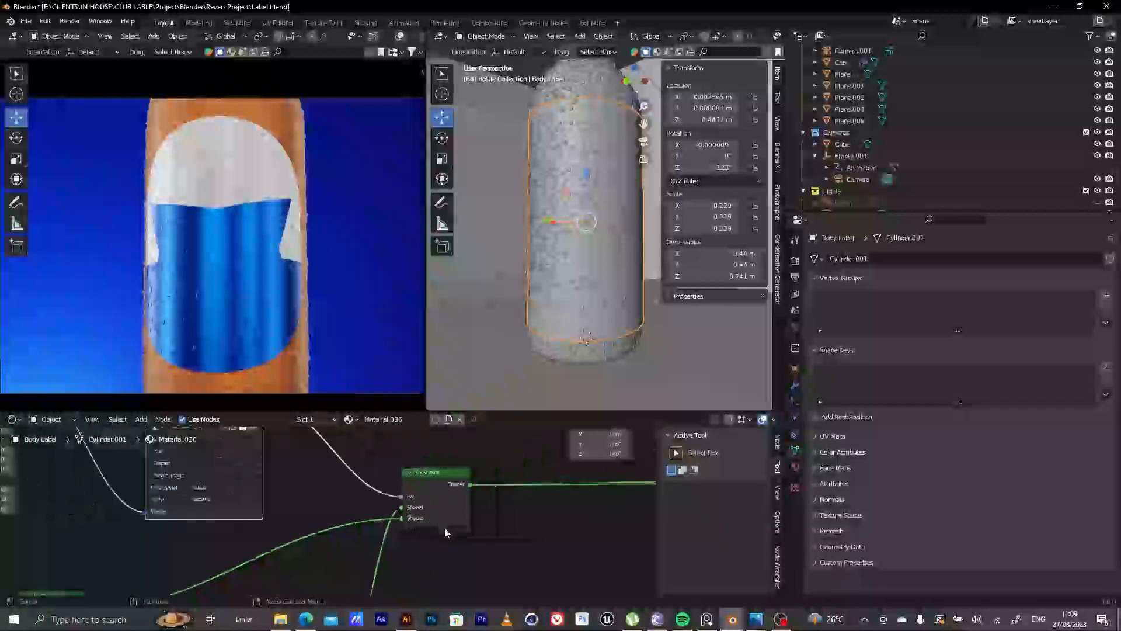
middle_click_drag(506, 457, 531, 448)
scroll(411, 524, "down", 4)
middle_click_drag(401, 520, 432, 524)
Move the upper Texture Coordinate, Mapping and image texture nodes of the blue shader farther away from their Color Ramp
scroll(419, 526, "up", 2)
scroll(432, 524, "up", 3)
middle_click_drag(280, 514, 315, 548)
left_click_drag(117, 468, 399, 539)
left_click_drag(376, 456, 286, 472)
scroll(336, 496, "down", 2)
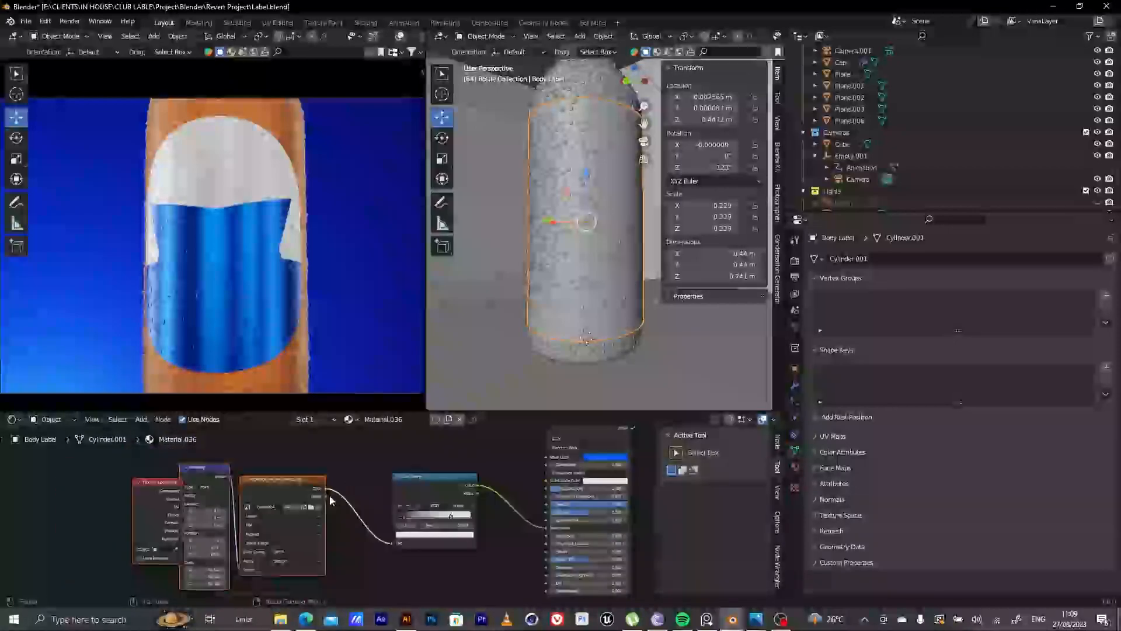
Move the lower Texture Coordinate, Mapping and image texture nodes away from the Color Ramp that feeds the blue shader's Bump node
scroll(222, 507, "down", 4)
middle_click_drag(222, 508, 490, 451)
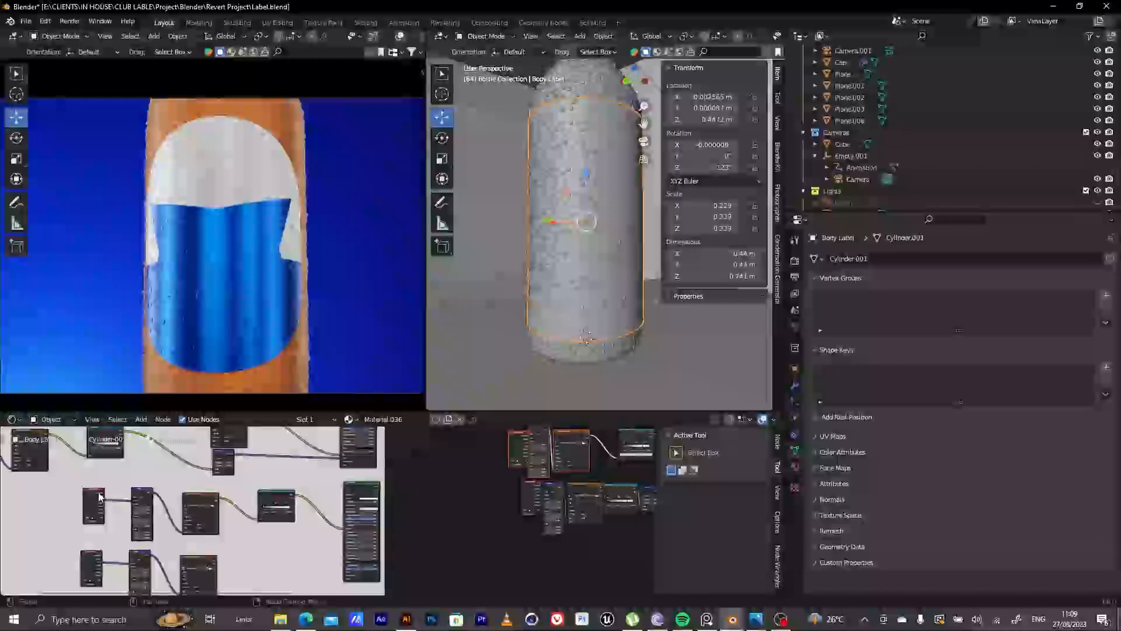
middle_click_drag(508, 495, 252, 521)
scroll(362, 507, "up", 5)
middle_click_drag(377, 494, 311, 522)
middle_click_drag(395, 535, 417, 475)
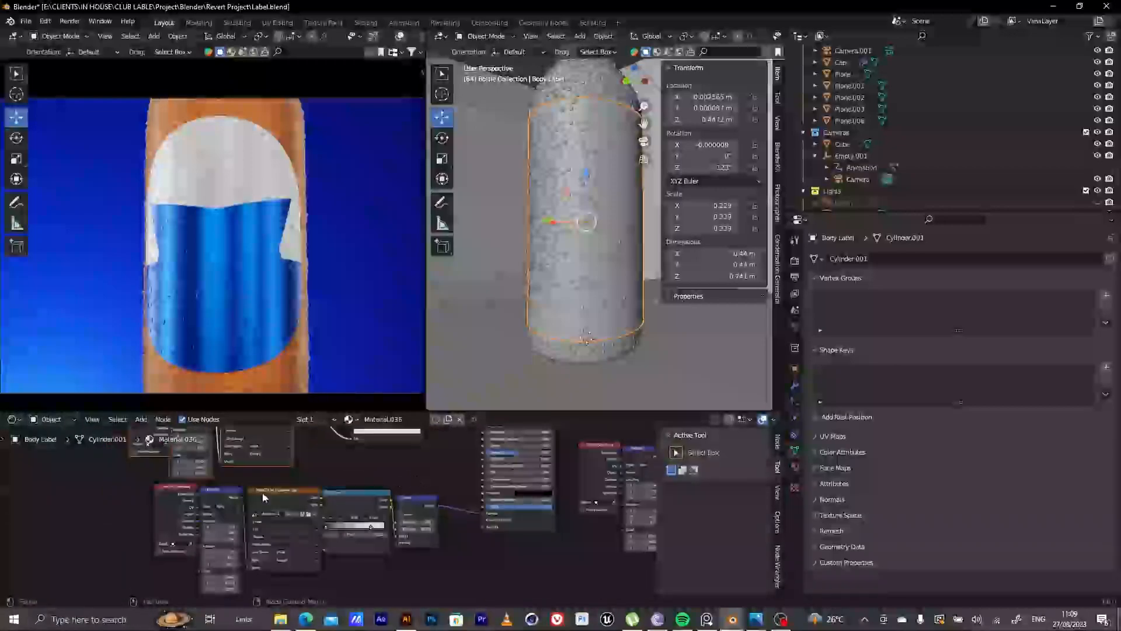
left_click_drag(114, 510, 291, 572)
left_click_drag(279, 492, 216, 507)
scroll(342, 510, "up", 4)
Preview the Mix Shader directly after the blue layer, which adds the white Club text to the label
scroll(381, 548, "down", 6)
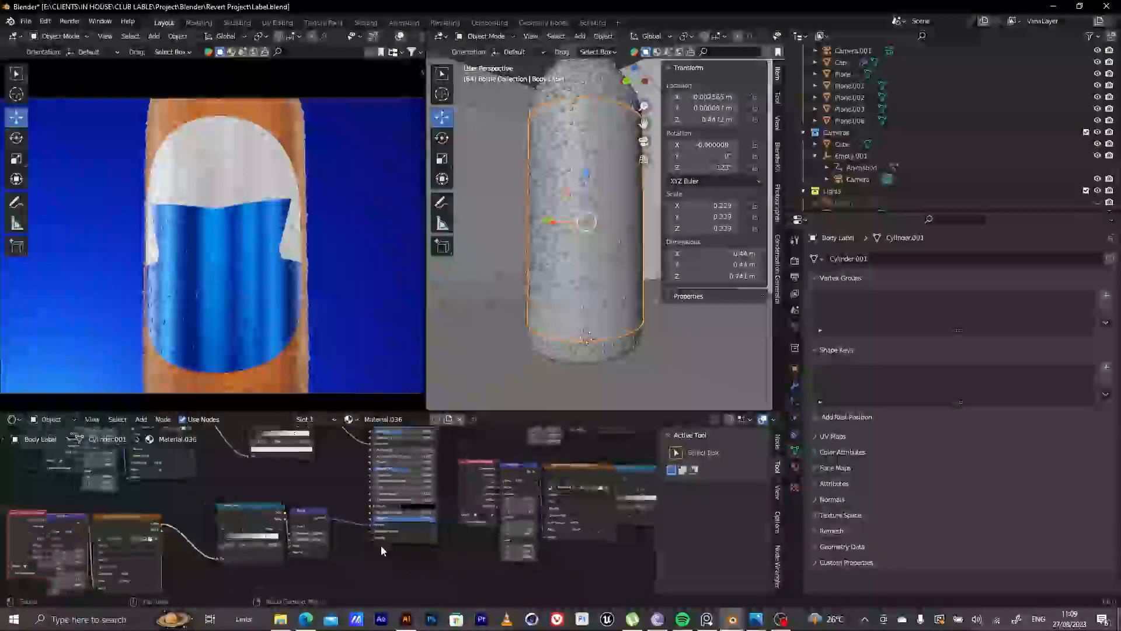
scroll(381, 545, "up", 5)
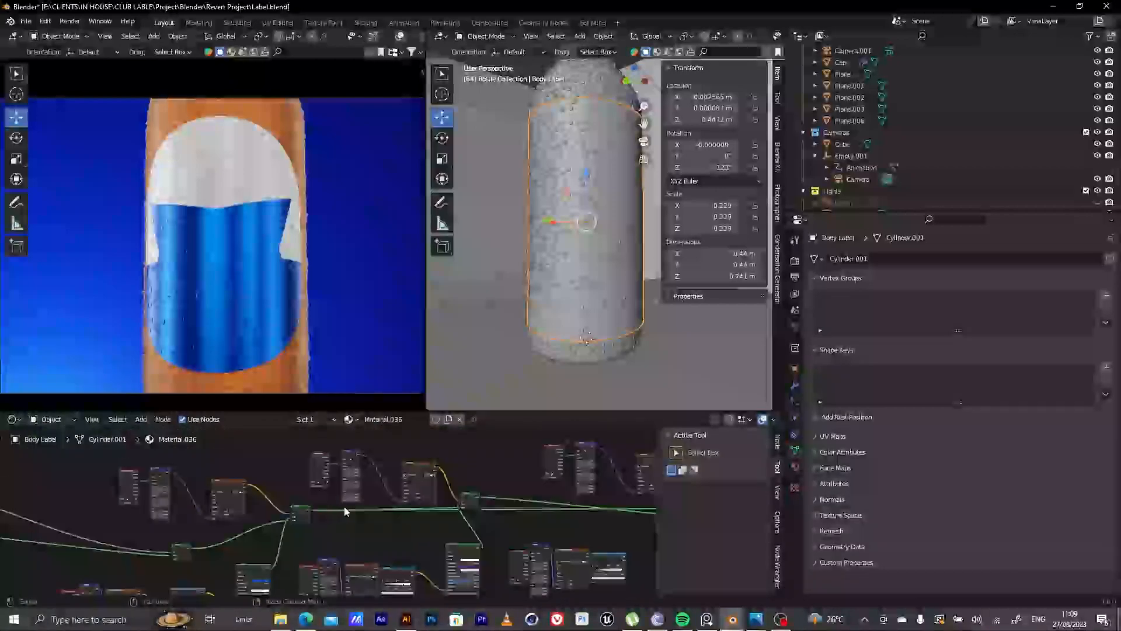
middle_click_drag(377, 515, 272, 515)
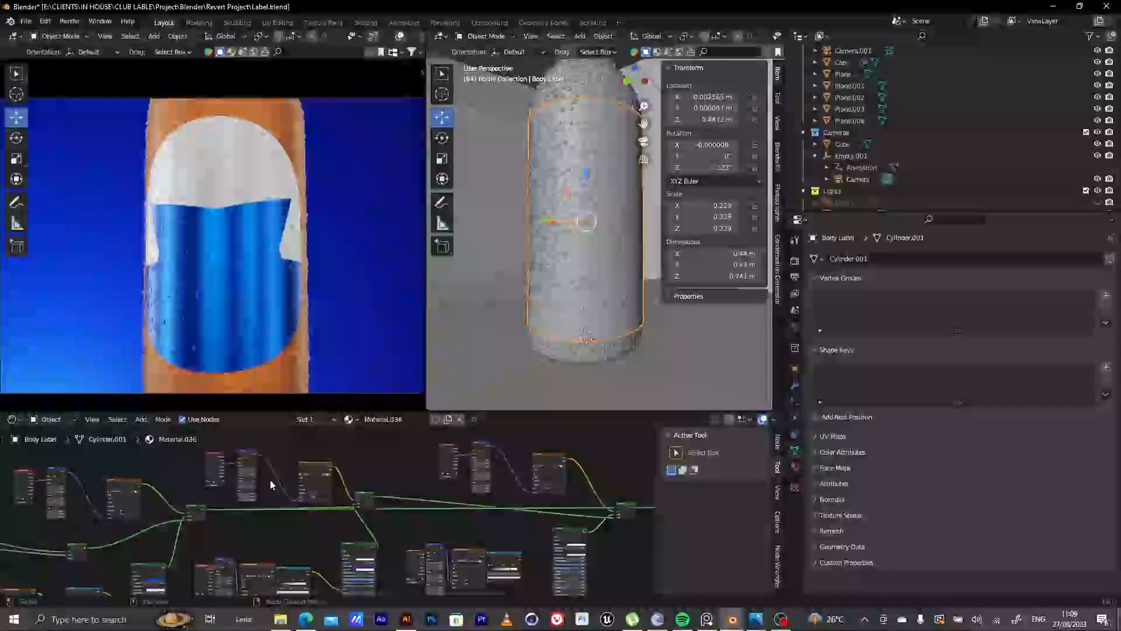
left_click(367, 498, "ctrl+shift")
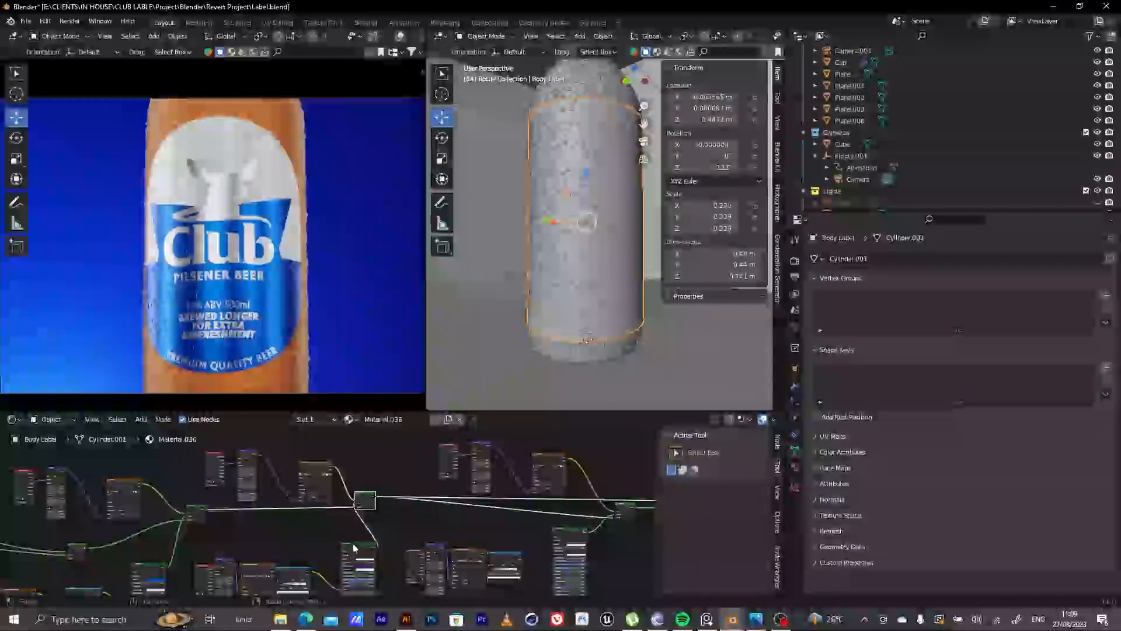
Preview the next two Mix Shaders in turn, the fine lines layer and the one adding the blue antelope
middle_click_drag(438, 519, 204, 528)
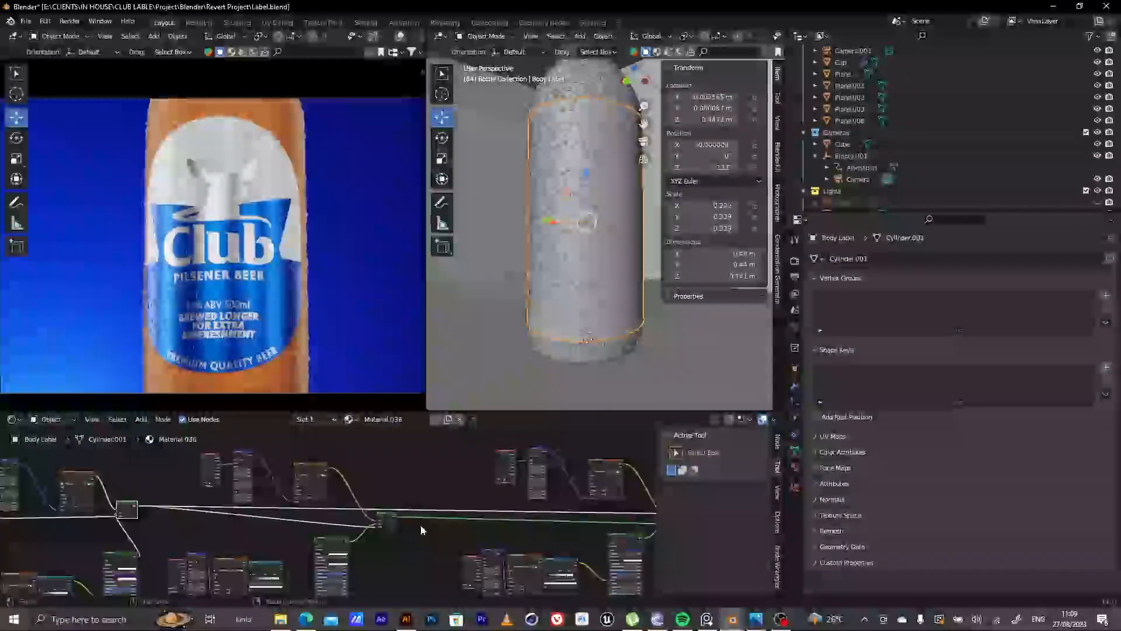
left_click(392, 521)
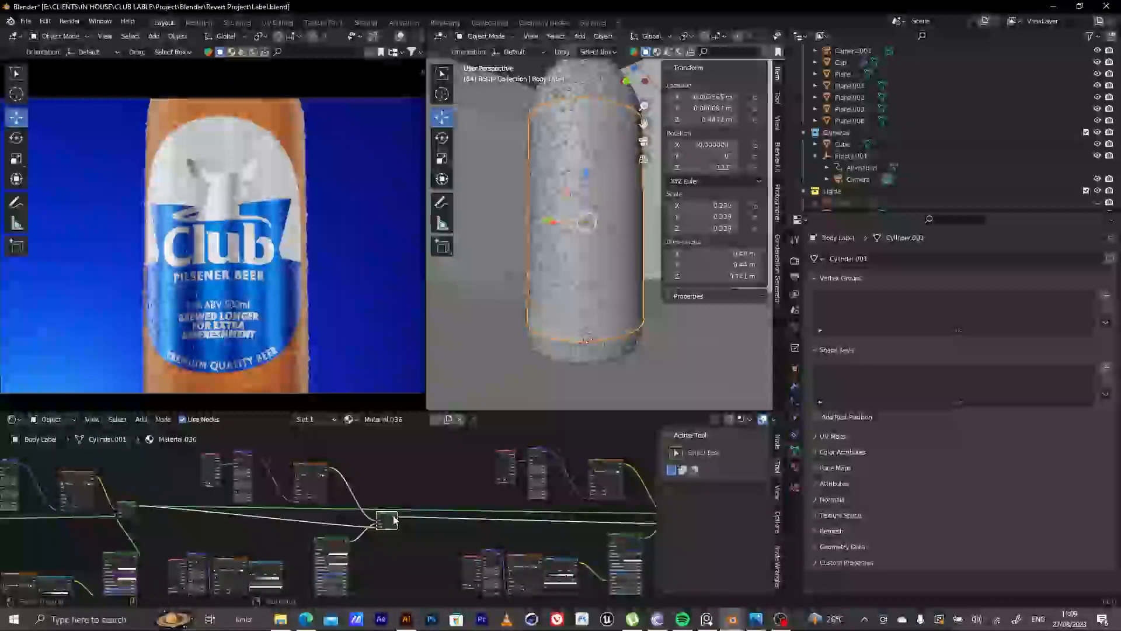
left_click(394, 520, "ctrl+shift")
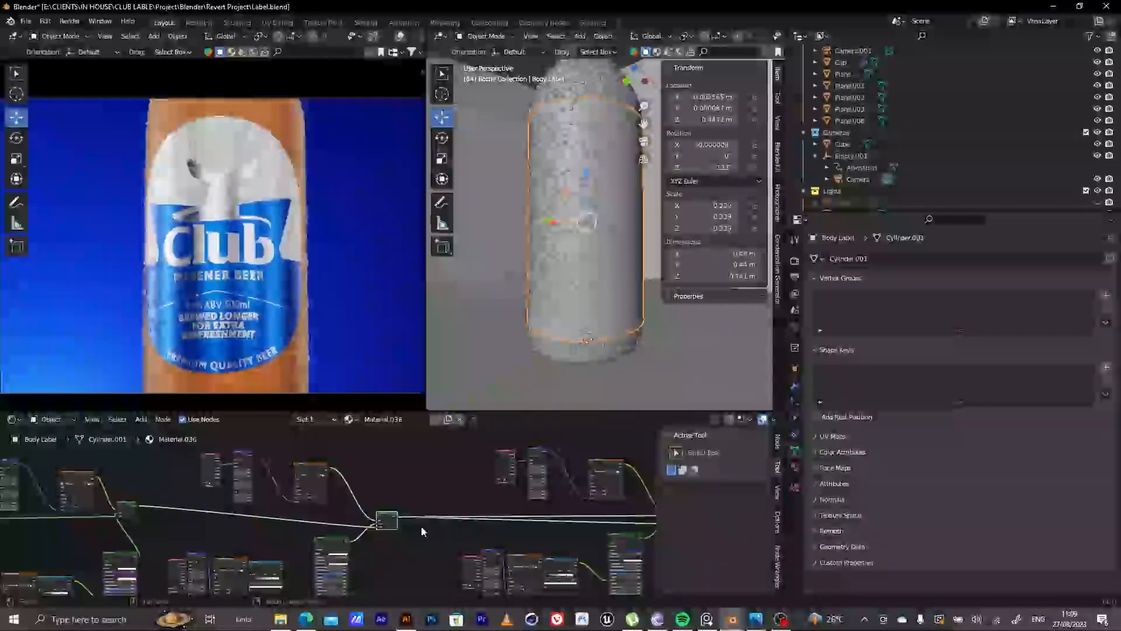
middle_click_drag(424, 528, 258, 500)
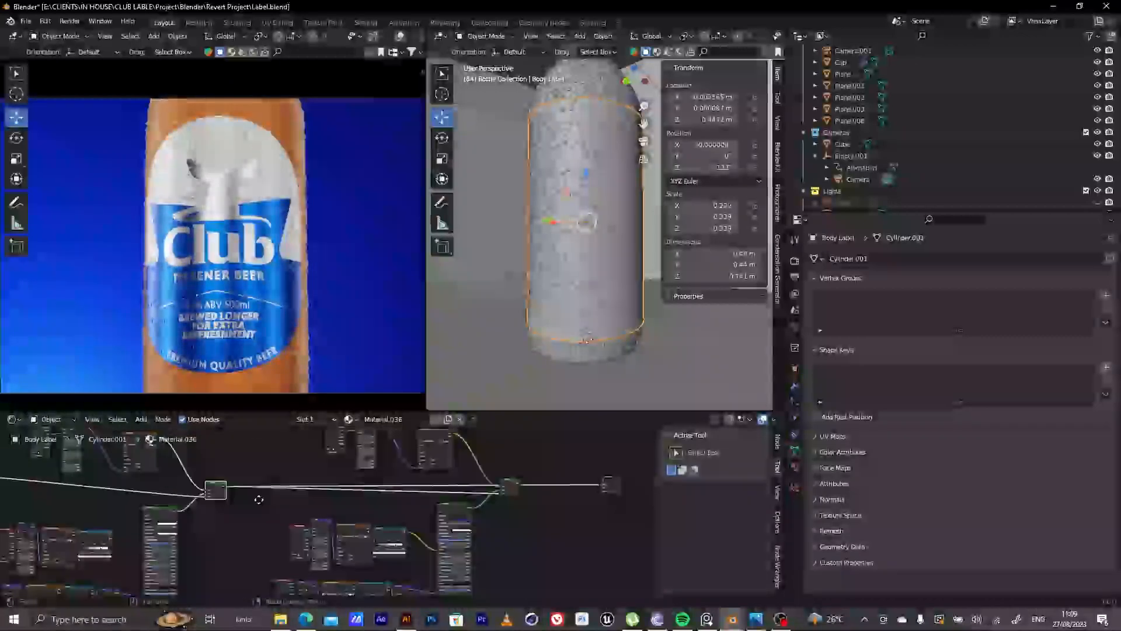
left_click(513, 486)
left_click(514, 486, "ctrl+shift")
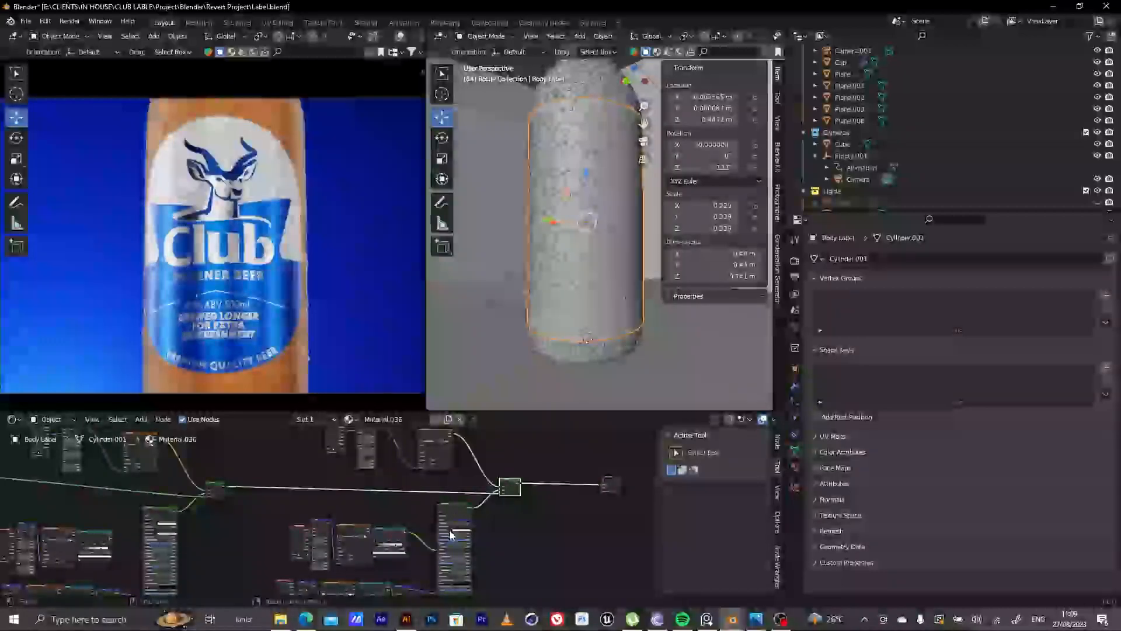
Try a more saturated blue, hex 0016FF, as the base color of the blue layer's Principled BSDF
middle_click_drag(320, 528, 502, 453)
scroll(466, 505, "up", 5)
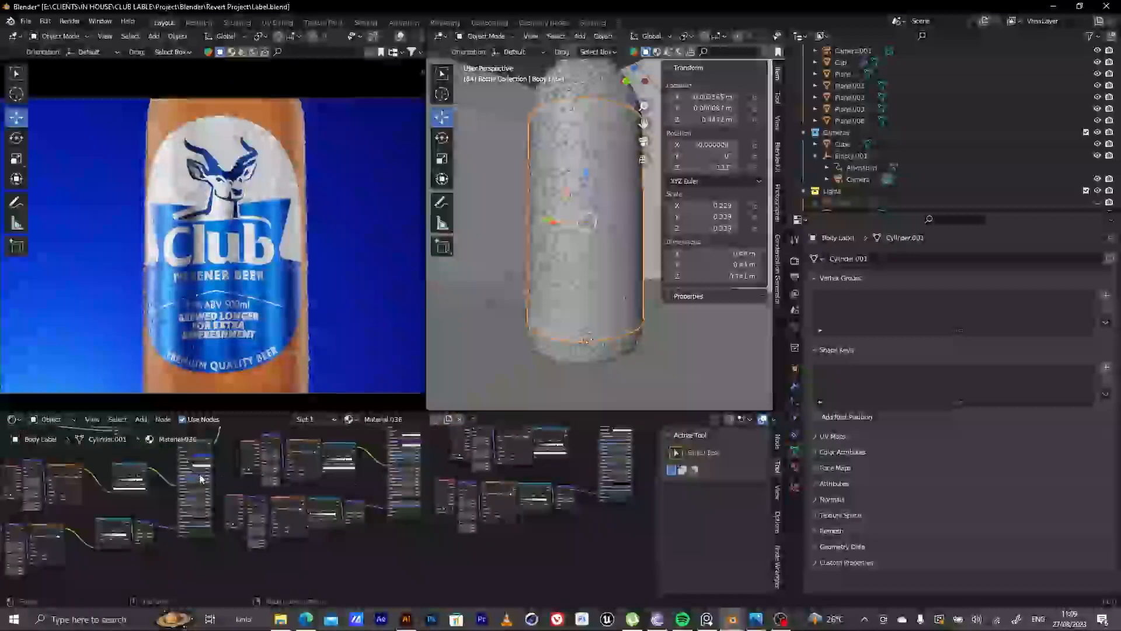
scroll(466, 505, "up", 3)
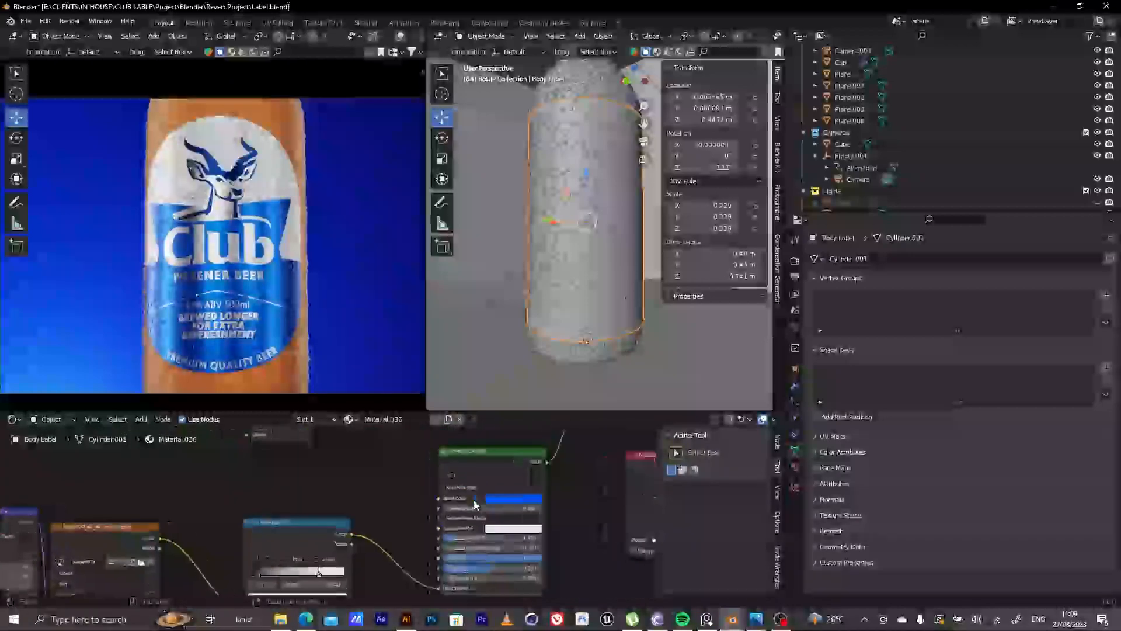
left_click(514, 498)
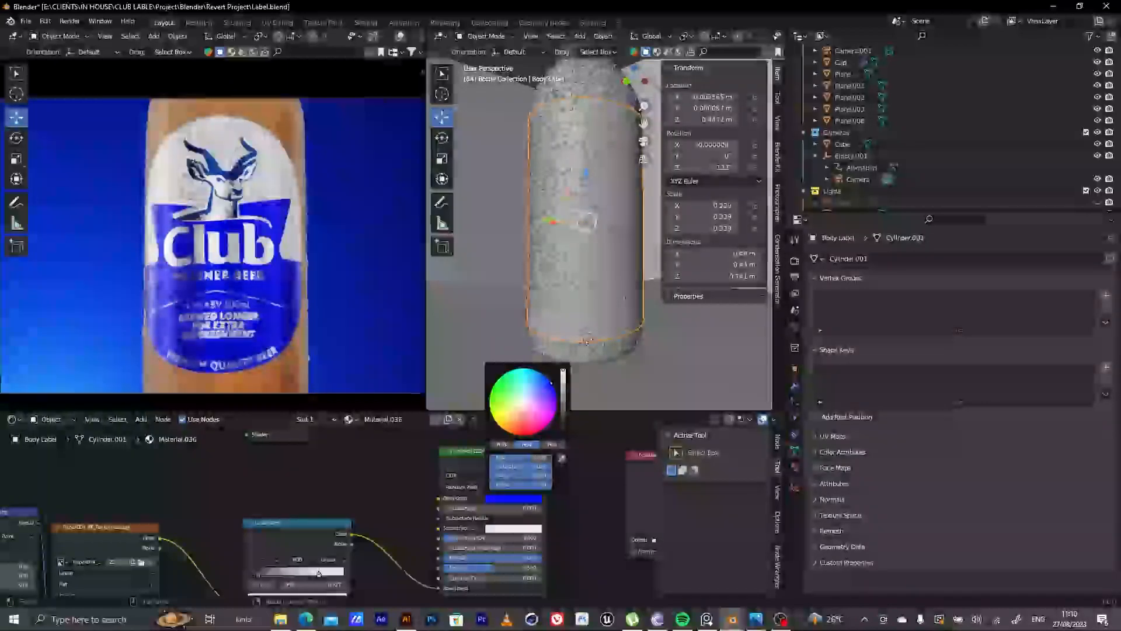
Copy the hex value 092D74 from the base color of the antelope layer's Principled BSDF
middle_click_drag(666, 538, 299, 528)
scroll(516, 513, "down", 3)
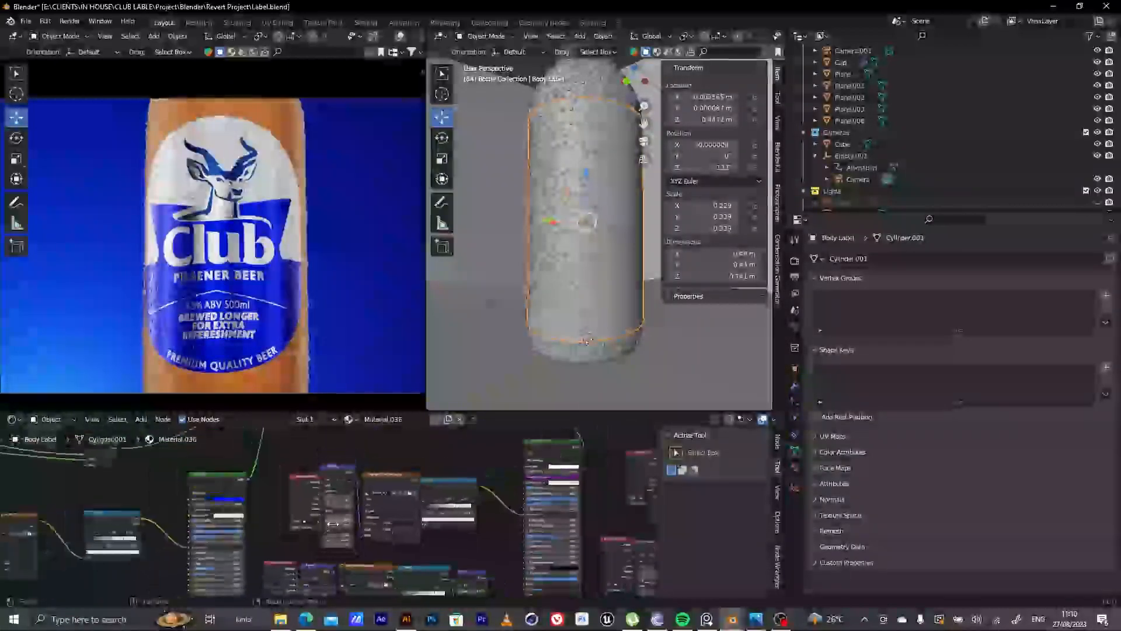
middle_click_drag(516, 511, 296, 527)
scroll(489, 518, "up", 4)
middle_click_drag(489, 518, 301, 571)
scroll(380, 548, "down", 4)
scroll(384, 547, "down", 5)
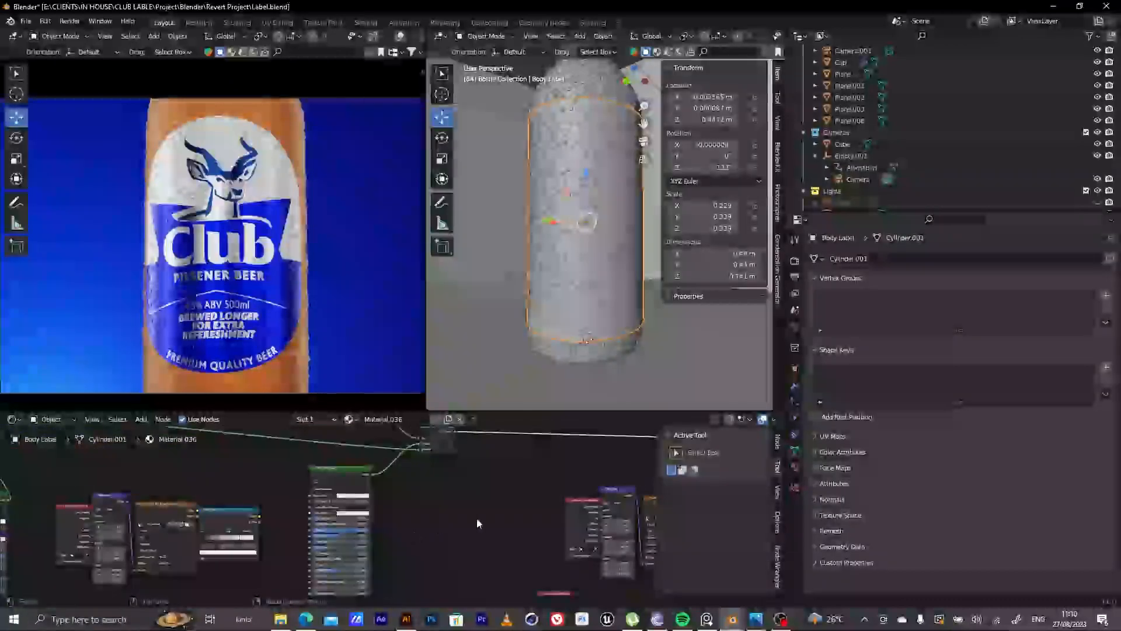
middle_click_drag(473, 519, 271, 523)
scroll(380, 513, "down", 8)
middle_click_drag(465, 499, 349, 517)
scroll(183, 495, "up", 6)
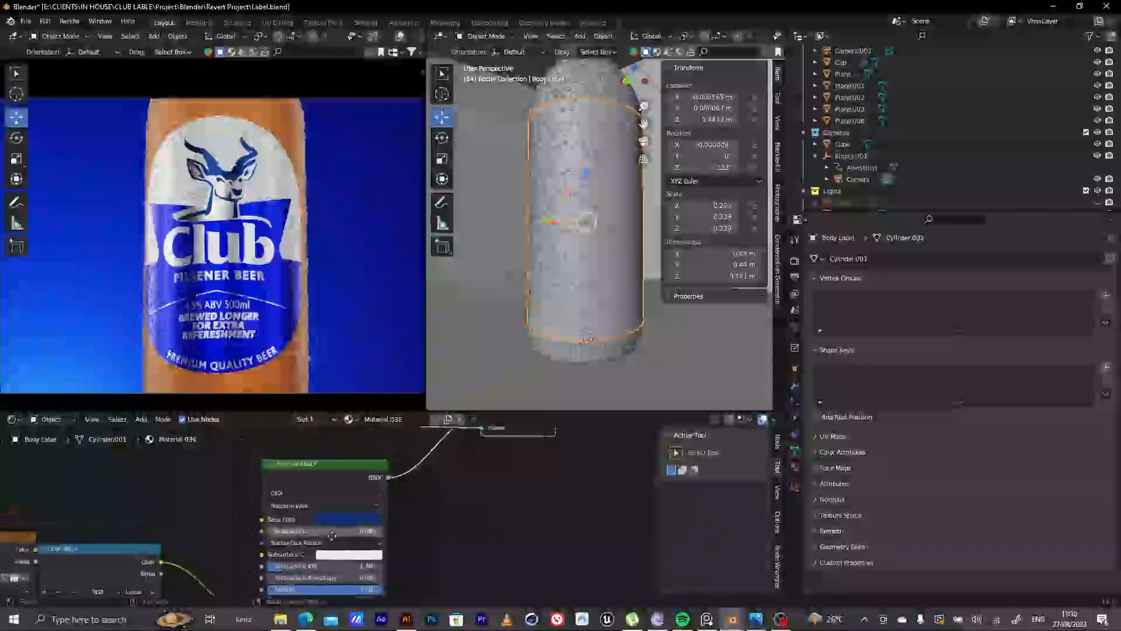
left_click(351, 518)
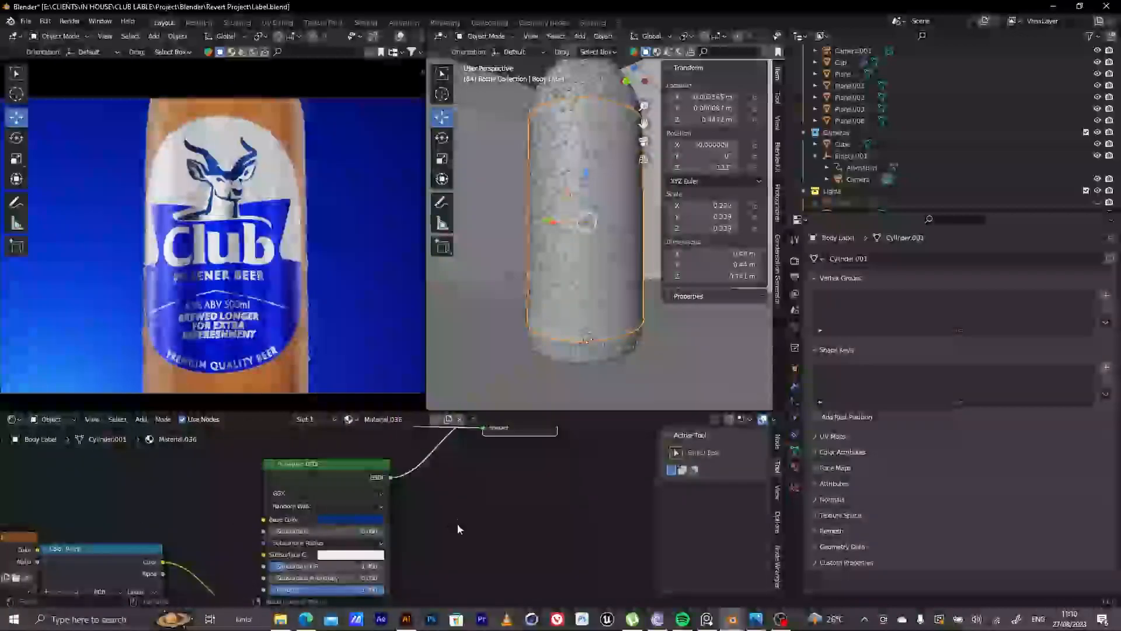
scroll(453, 526, "up", 8)
left_click(442, 535)
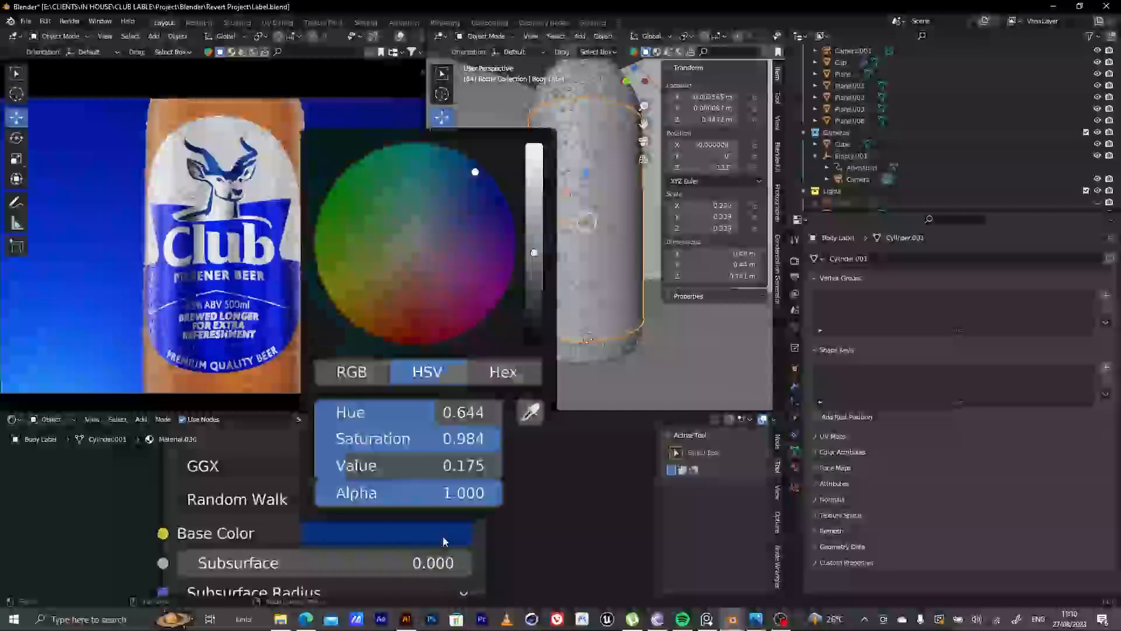
left_click(504, 372)
left_click(432, 417)
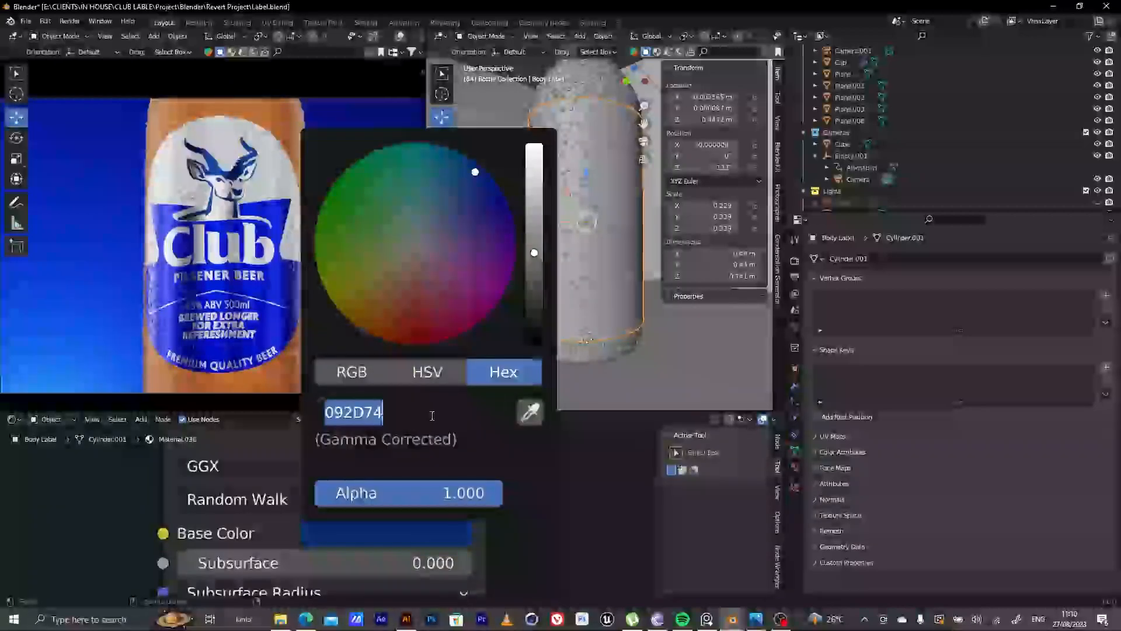
key("Return")
Set the base color of the blue layer's Principled BSDF to the antelope's hex value 092D74
scroll(496, 507, "down", 6)
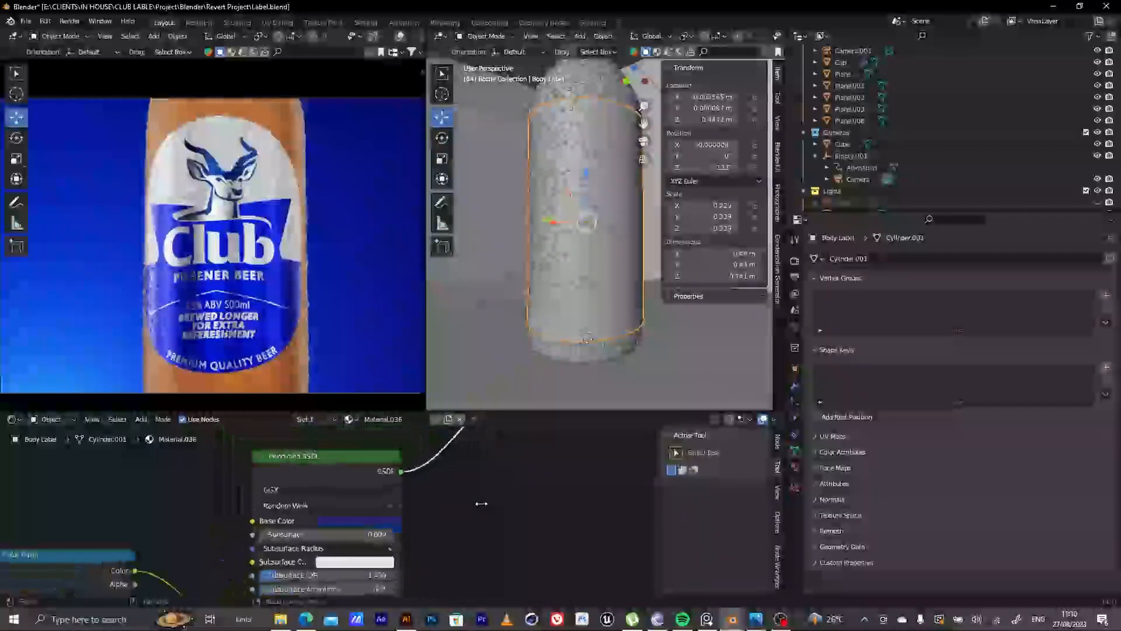
scroll(351, 529, "down", 8)
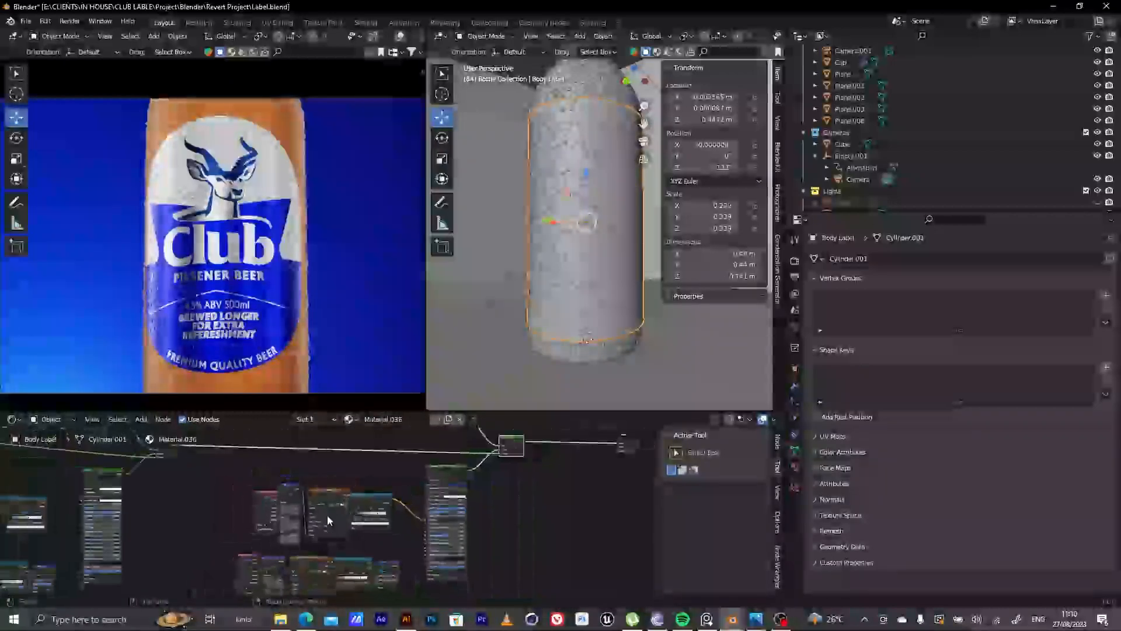
scroll(196, 475, "up", 10)
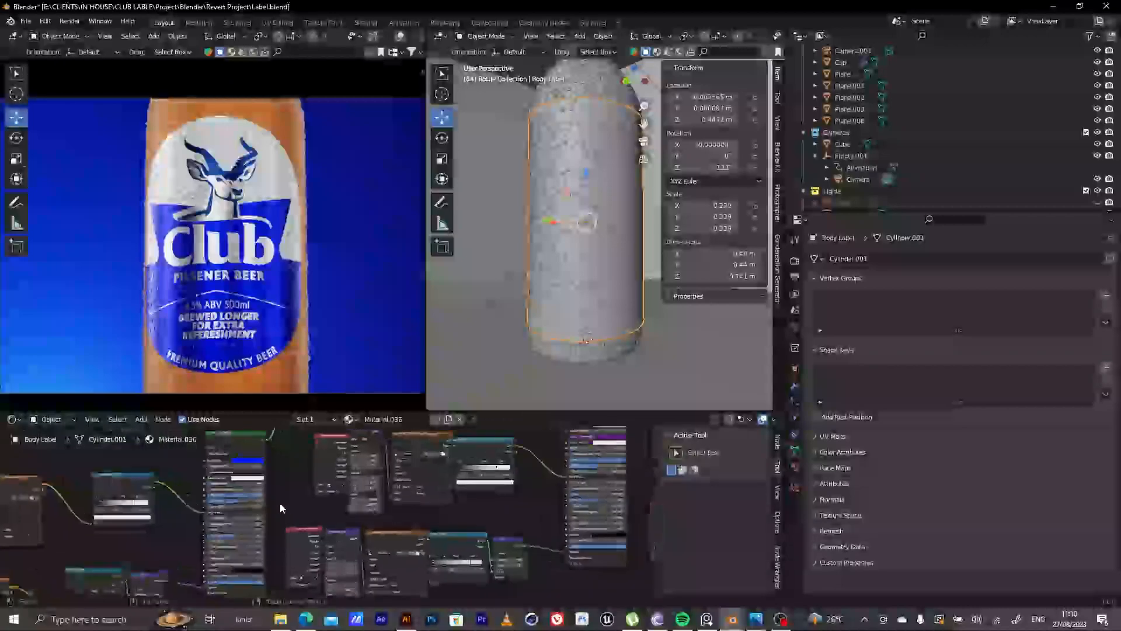
middle_click_drag(176, 462, 414, 572)
scroll(458, 542, "up", 8)
left_click(489, 552)
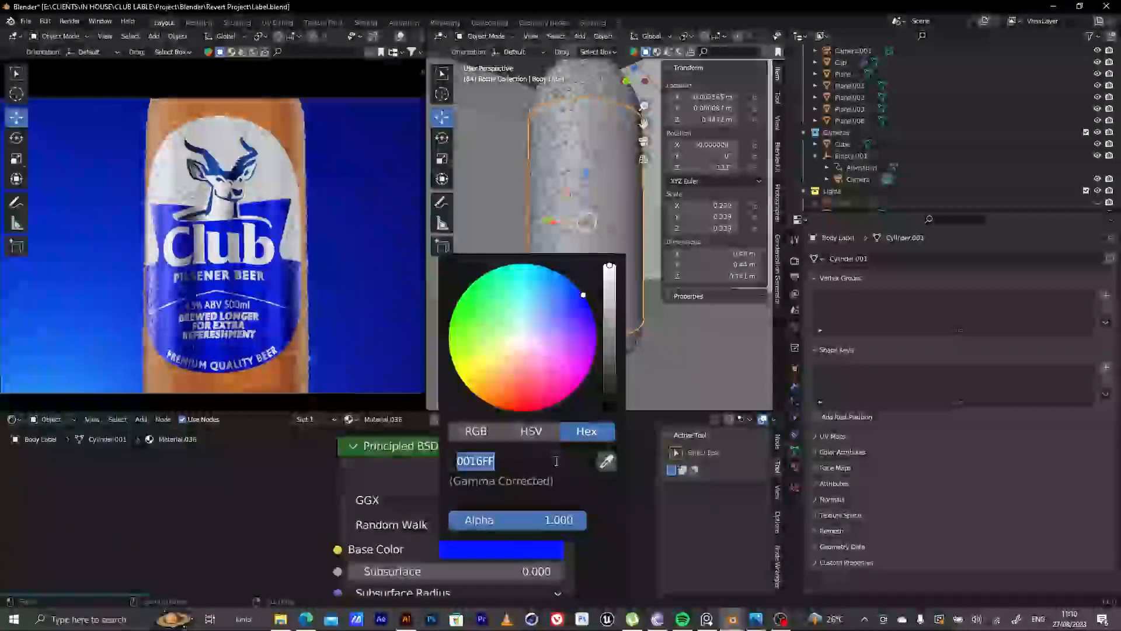
key("Return")
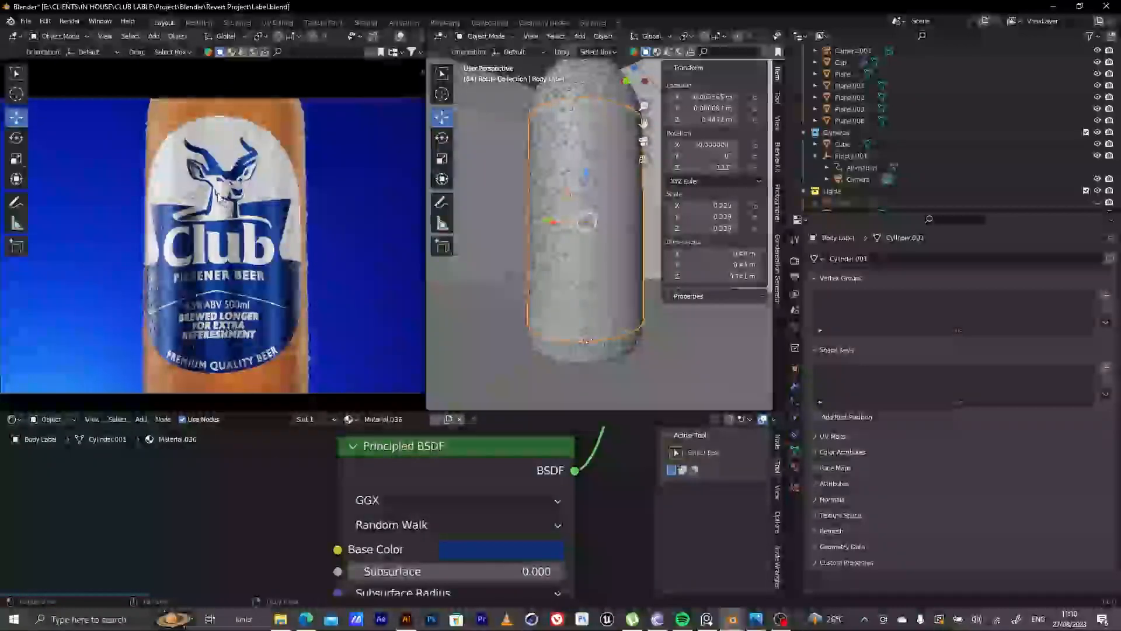
Examine the rendered label up close, covering the Club lettering, the antelope, the fine lines and the water droplets
scroll(226, 132, "up", 10)
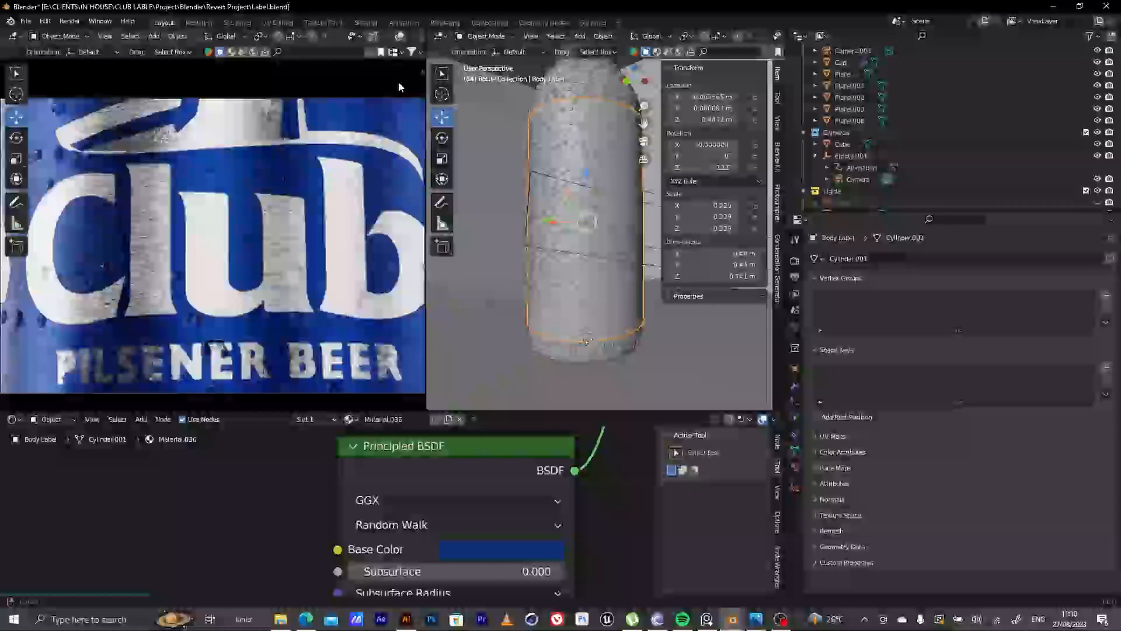
middle_click_drag(378, 113, 235, 366, "ctrl")
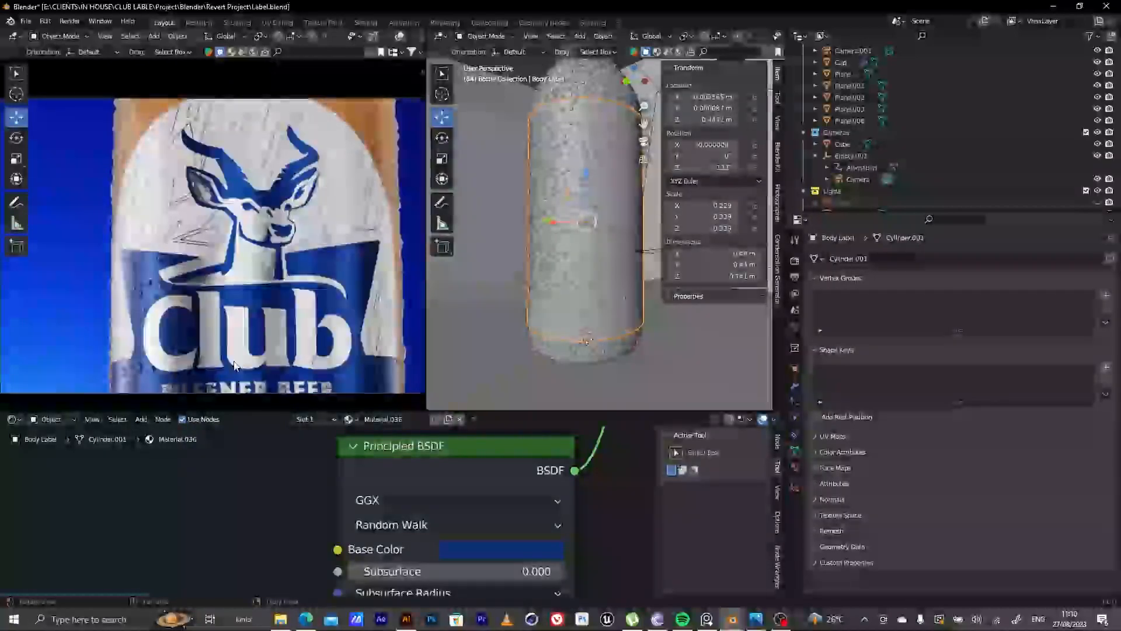
scroll(235, 366, "up", 5)
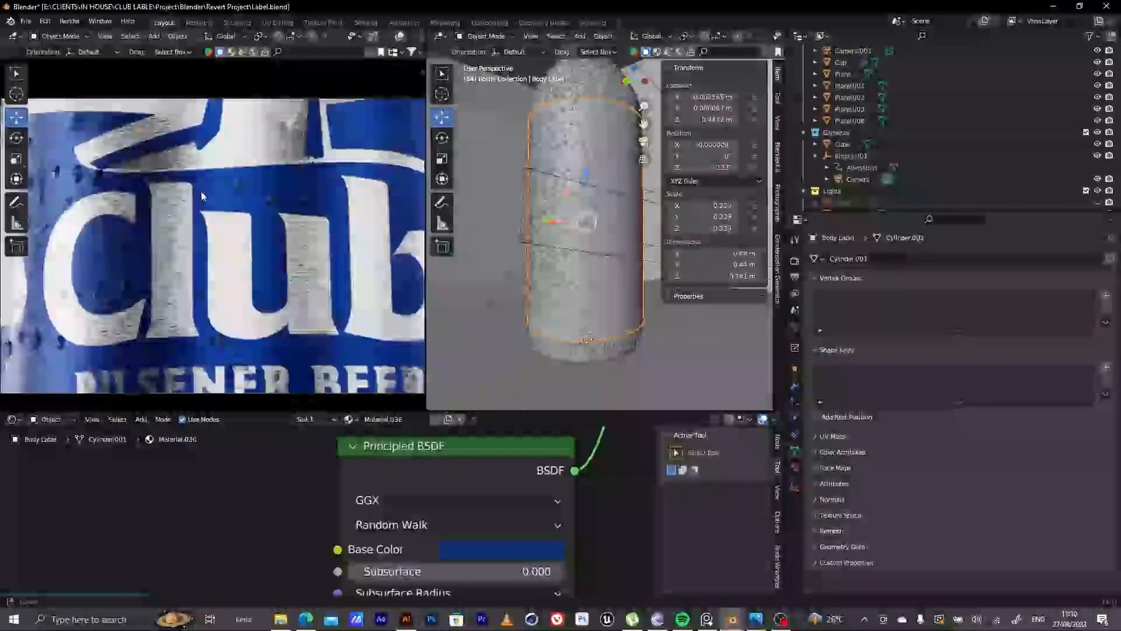
middle_click_drag(224, 315, 316, 275)
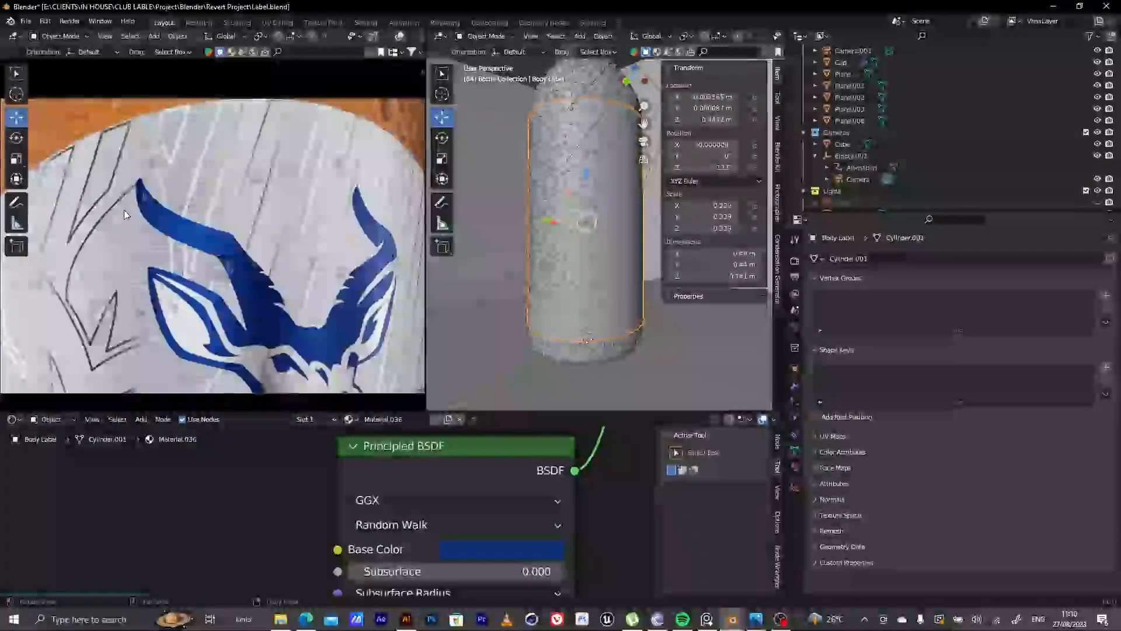
scroll(123, 211, "up", 4)
middle_click_drag(111, 202, 75, 198)
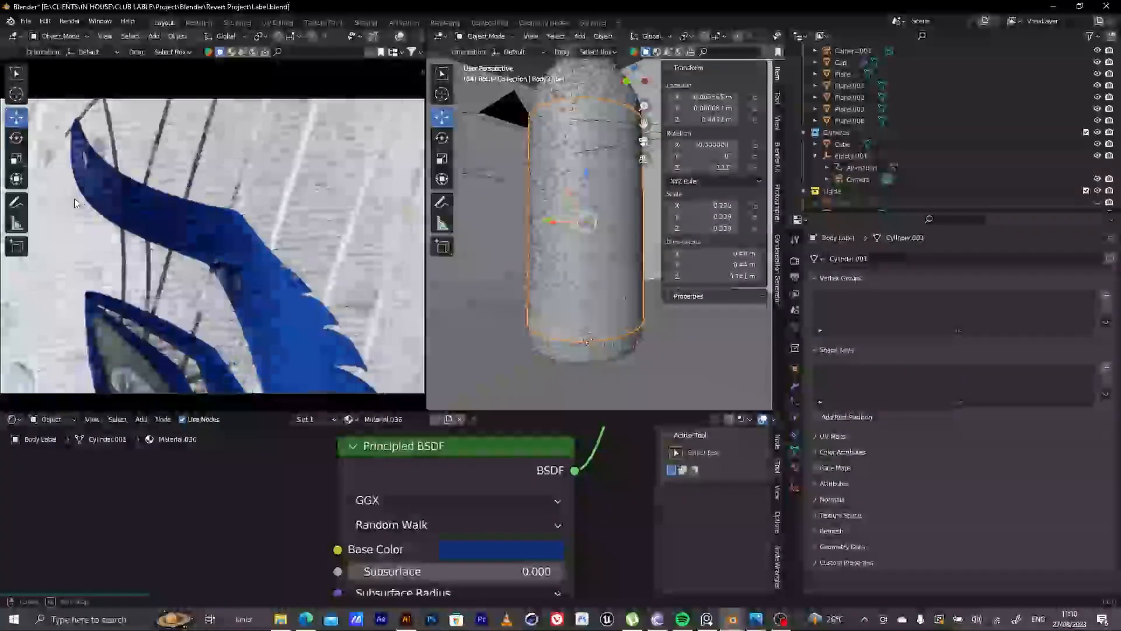
middle_click_drag(207, 186, 280, 162)
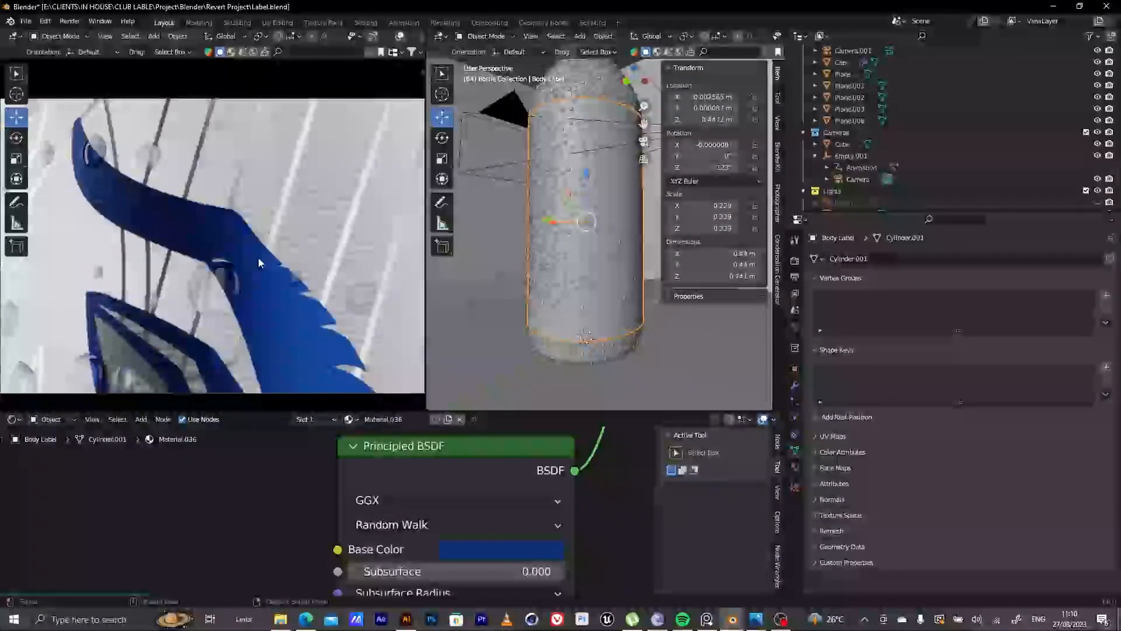
scroll(258, 263, "down", 6)
middle_click_drag(258, 262, 241, 211)
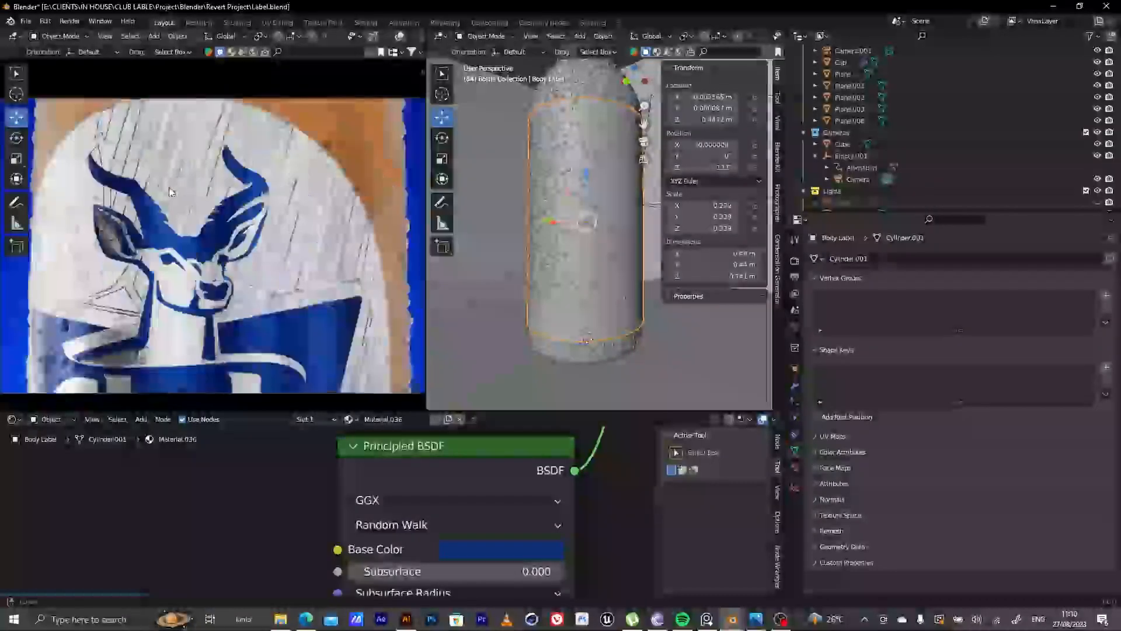
scroll(240, 211, "down", 5)
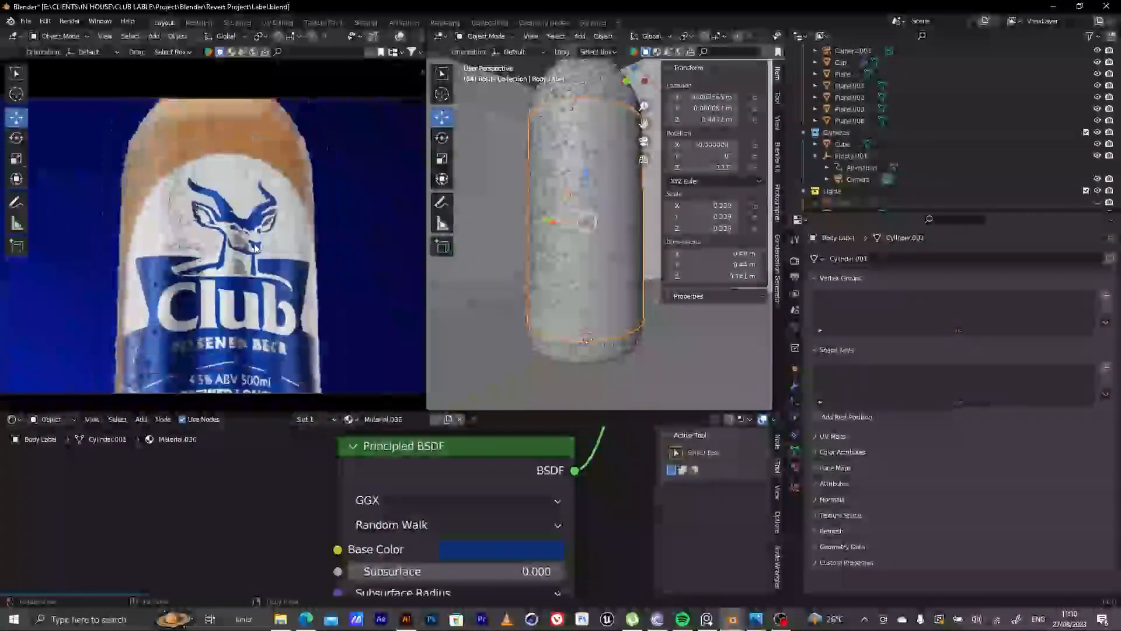
mouse_move(257, 258)
middle_mouse_down("shift")
mouse_move(265, 208)
mouse_move(255, 244)
middle_mouse_up("shift")
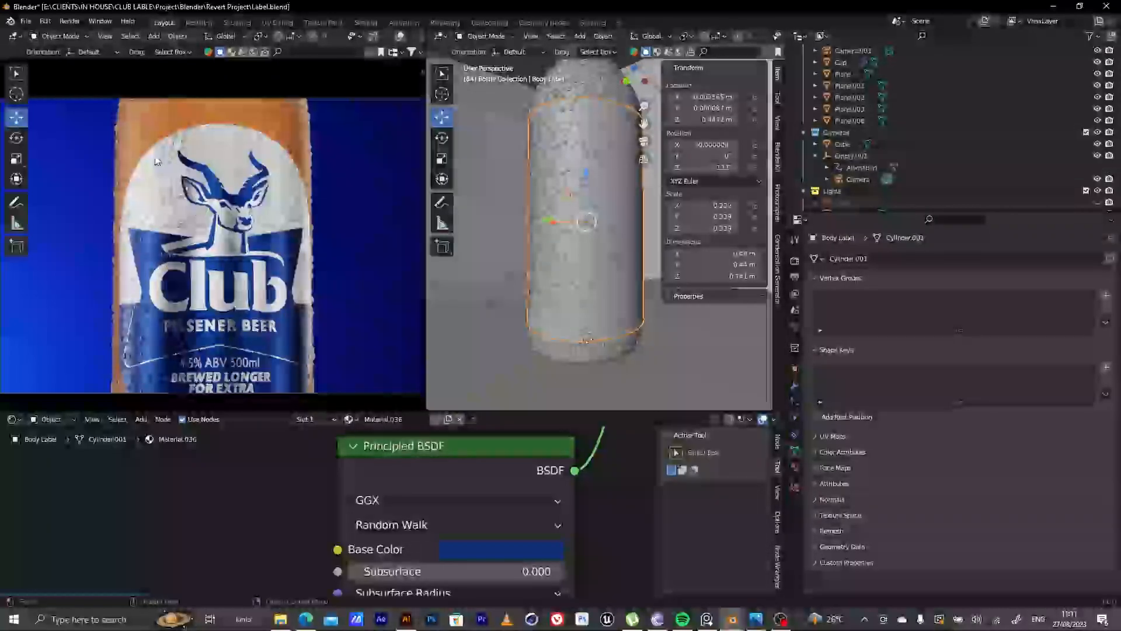
Show the settings of the bottle's GeometryNodes droplet generator modifier
scroll(859, 134, "up", 3)
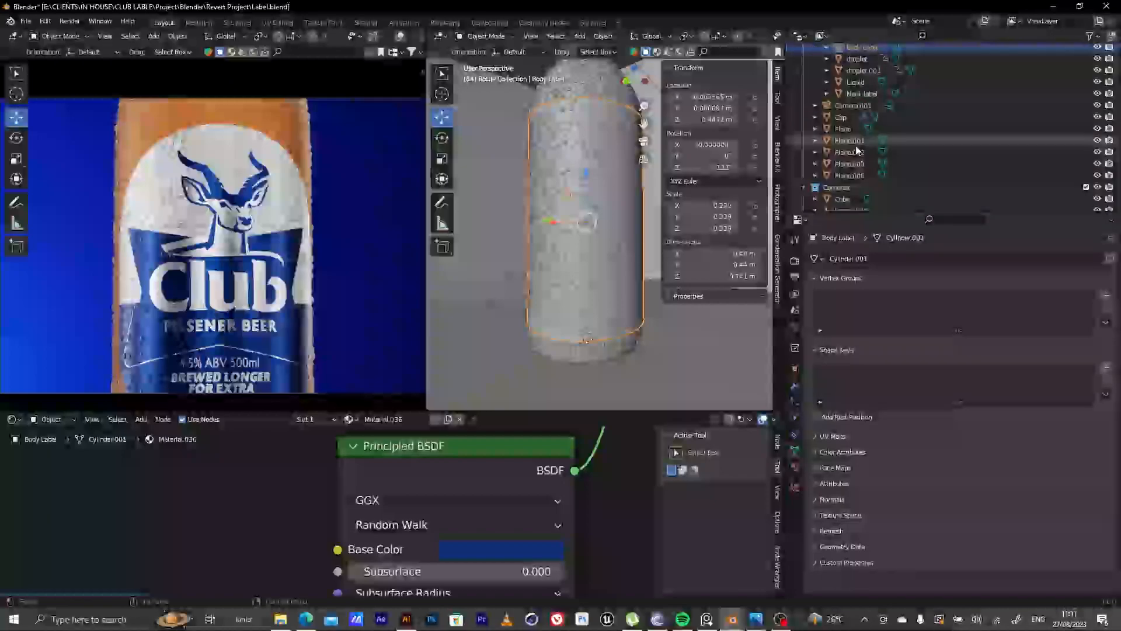
scroll(859, 123, "up", 4)
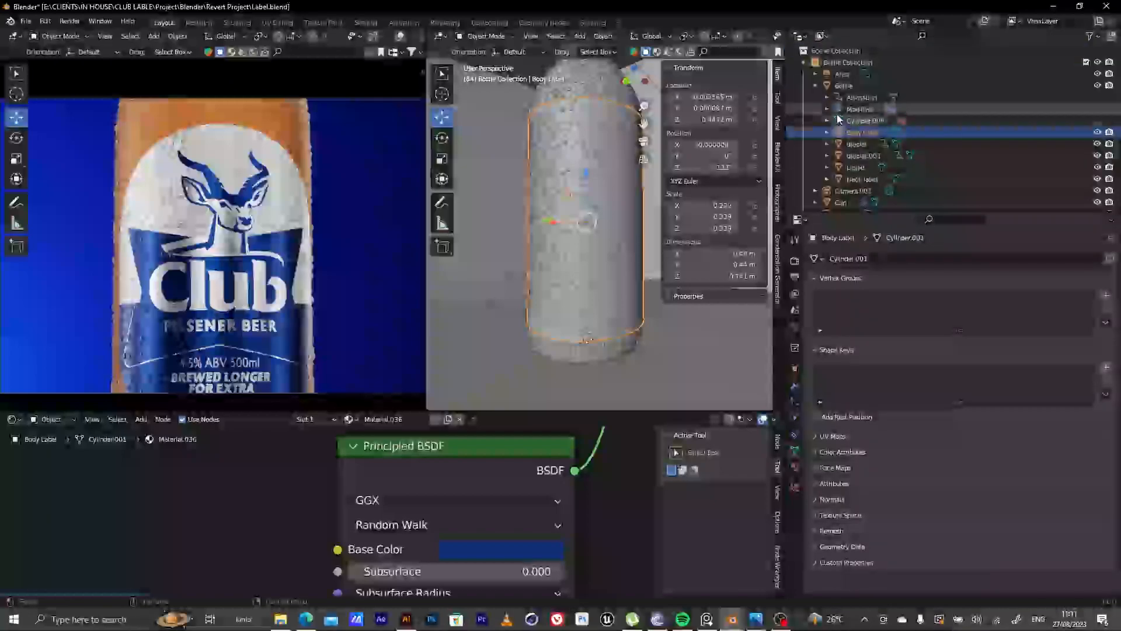
left_click(859, 109)
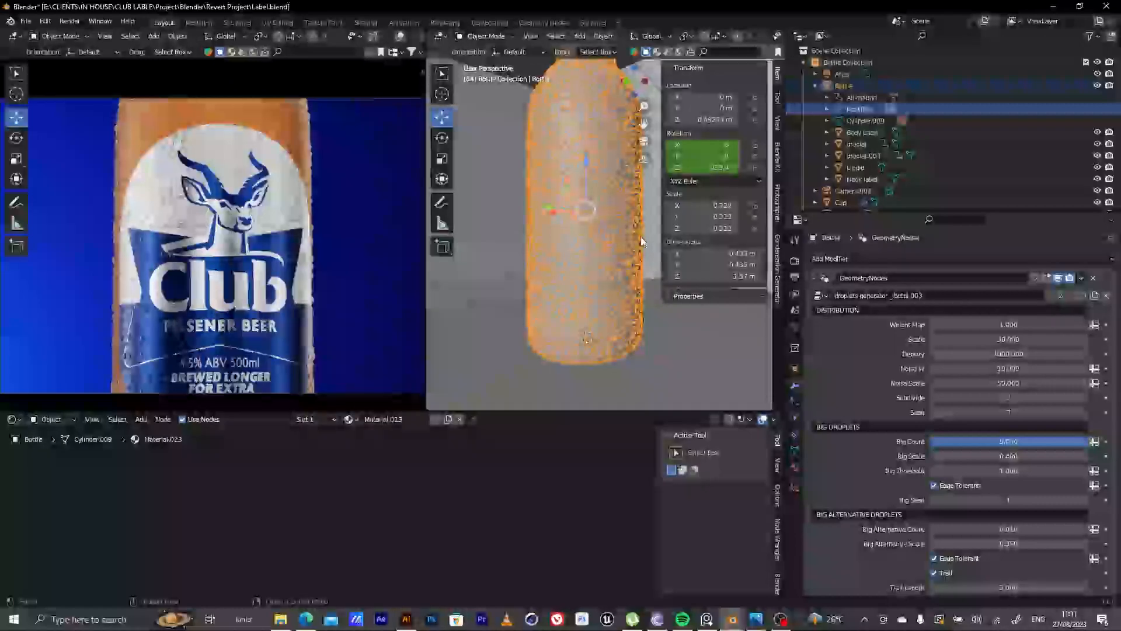
Select Plane.004 and Plane in turn to show the light planes set up around the bottle
scroll(603, 229, "down", 10)
middle_click_drag(554, 307, 553, 359)
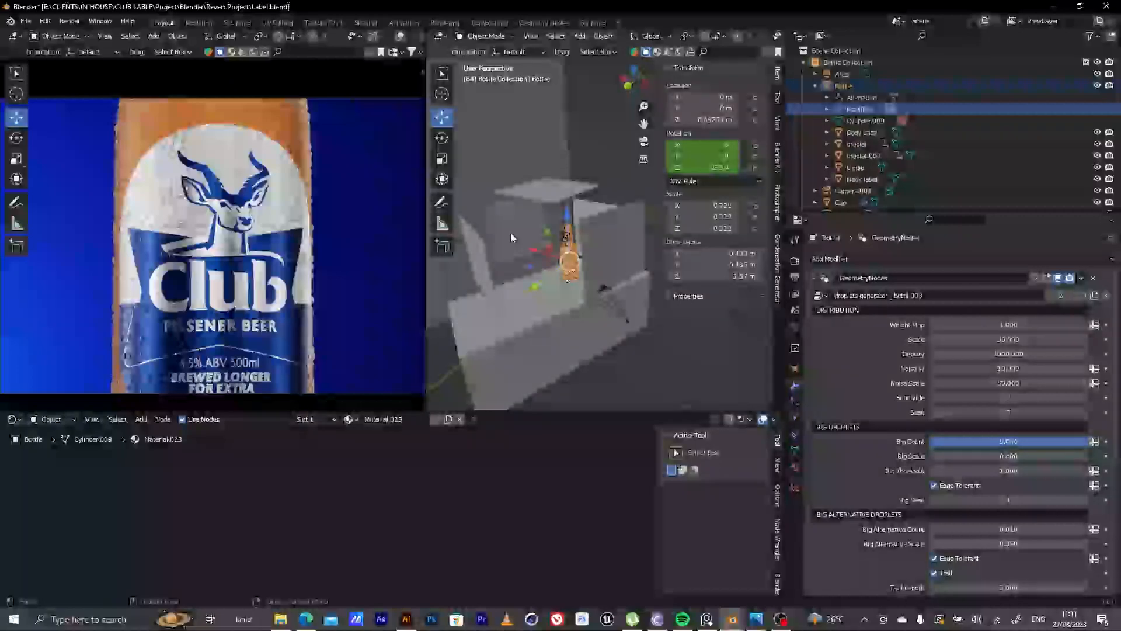
left_click(511, 233)
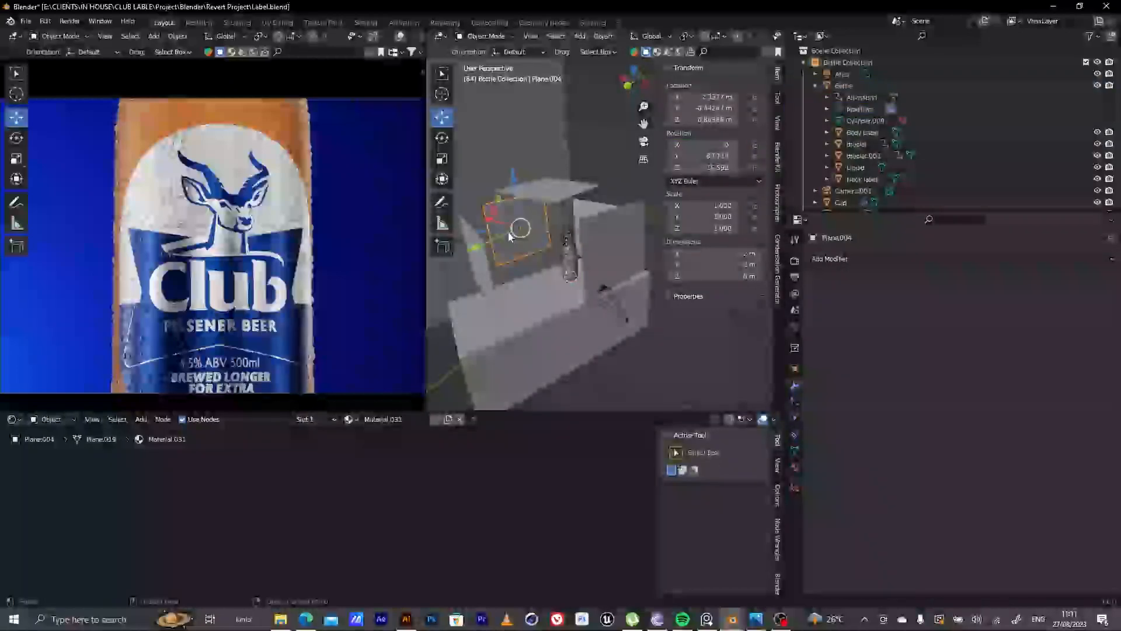
left_click(594, 221)
scroll(596, 219, "up", 2)
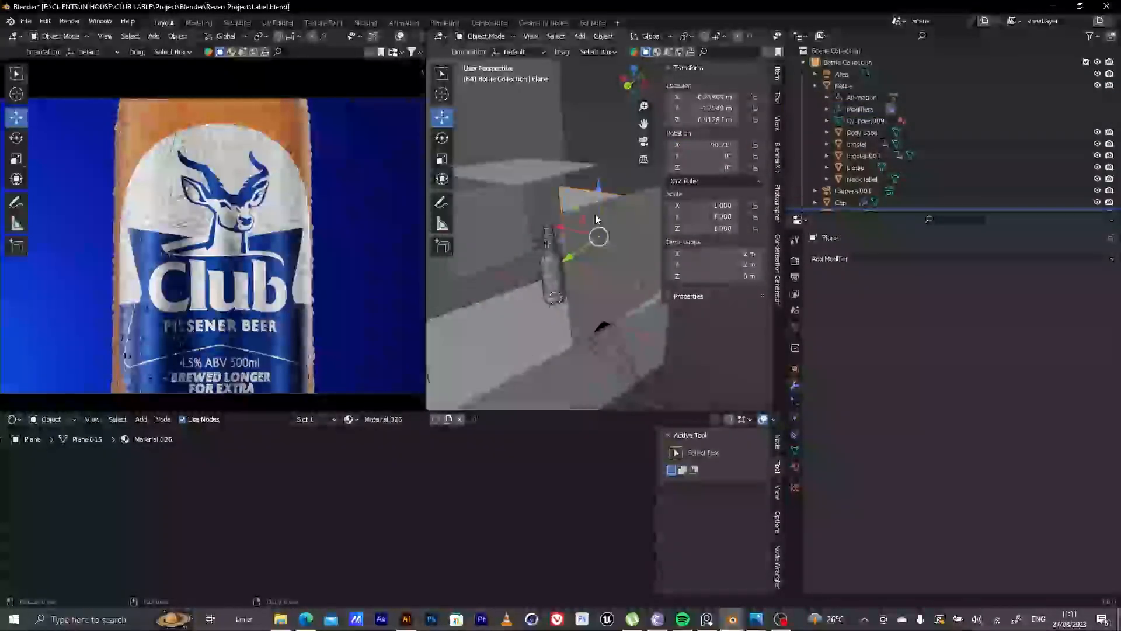
middle_click_drag(550, 242, 620, 275)
scroll(605, 290, "up", 1)
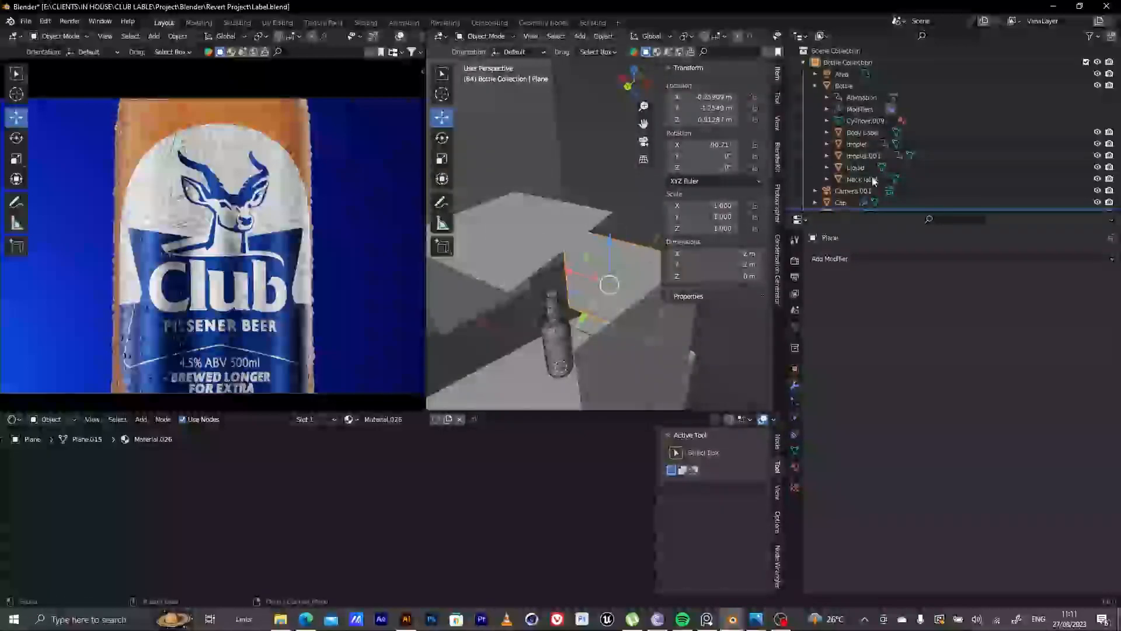
Hide Plane to compare its effect on the bottle's lighting, then show it again and inspect the rendered label
scroll(955, 139, "down", 3)
left_click(1097, 143)
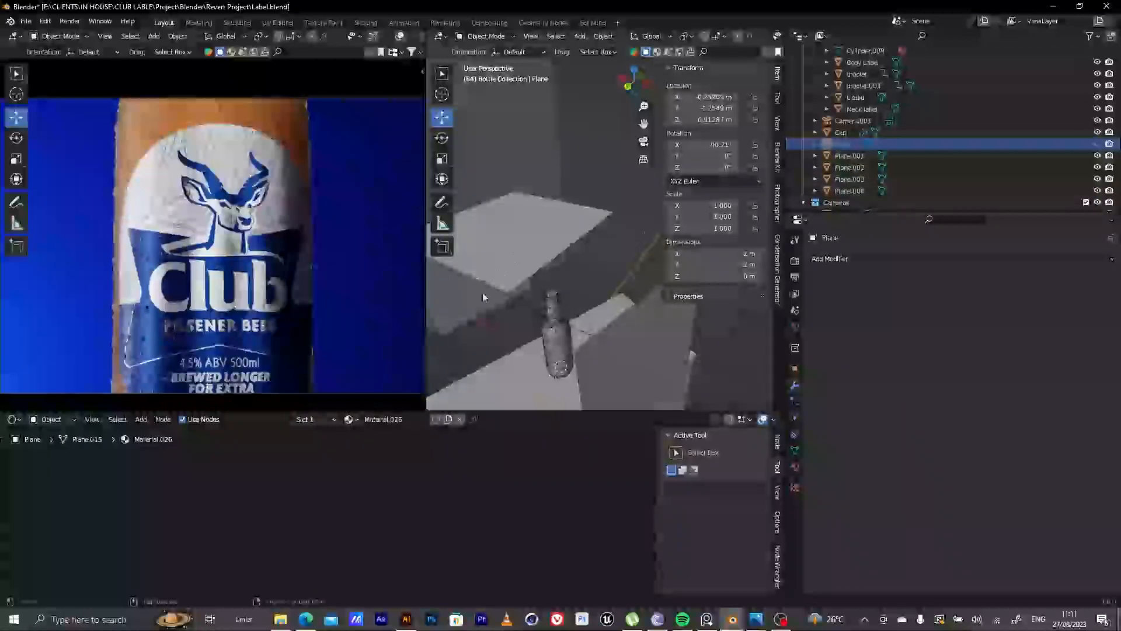
left_click(1046, 178)
left_click(1098, 179)
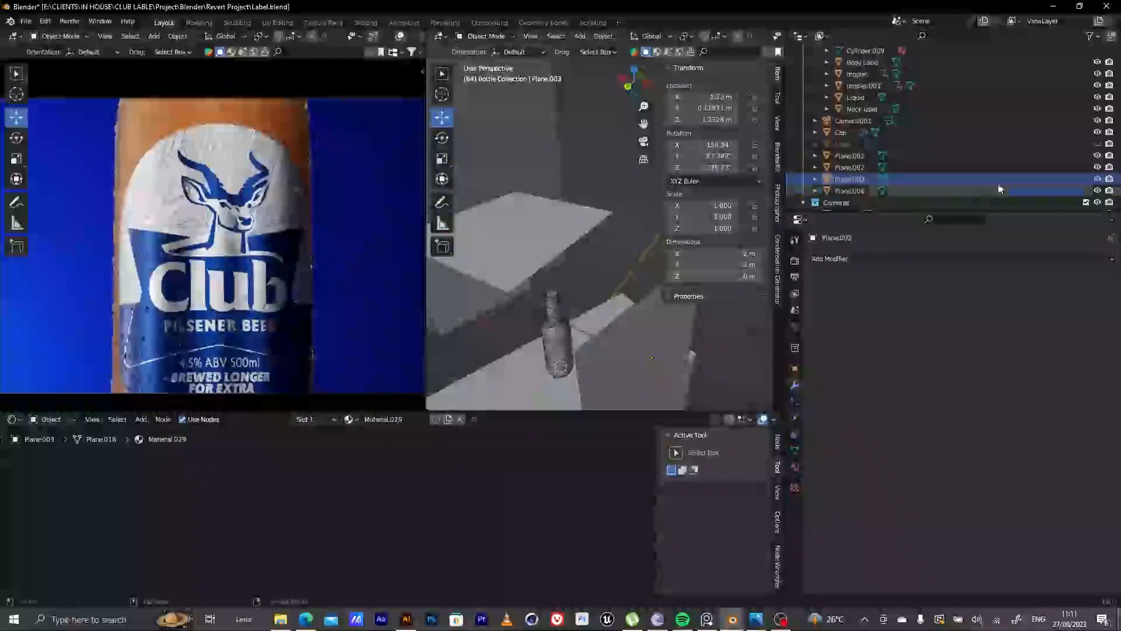
left_click(1097, 143)
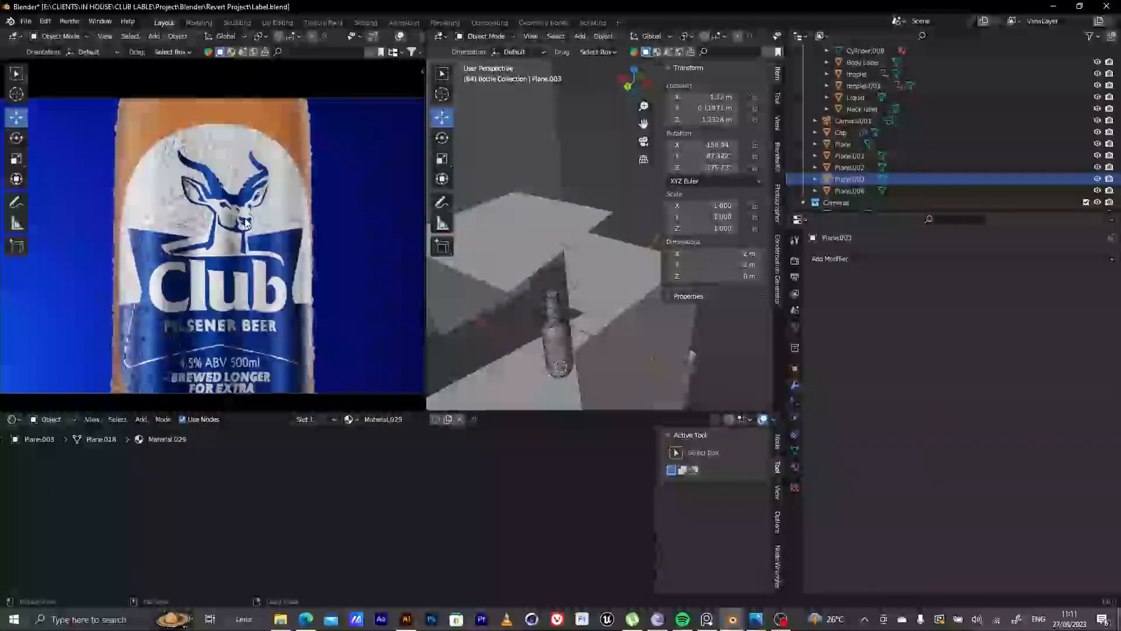
scroll(275, 215, "down", 1)
middle_click_drag(275, 215, 226, 192, "shift")
scroll(227, 192, "up", 1)
scroll(228, 193, "down", 1)
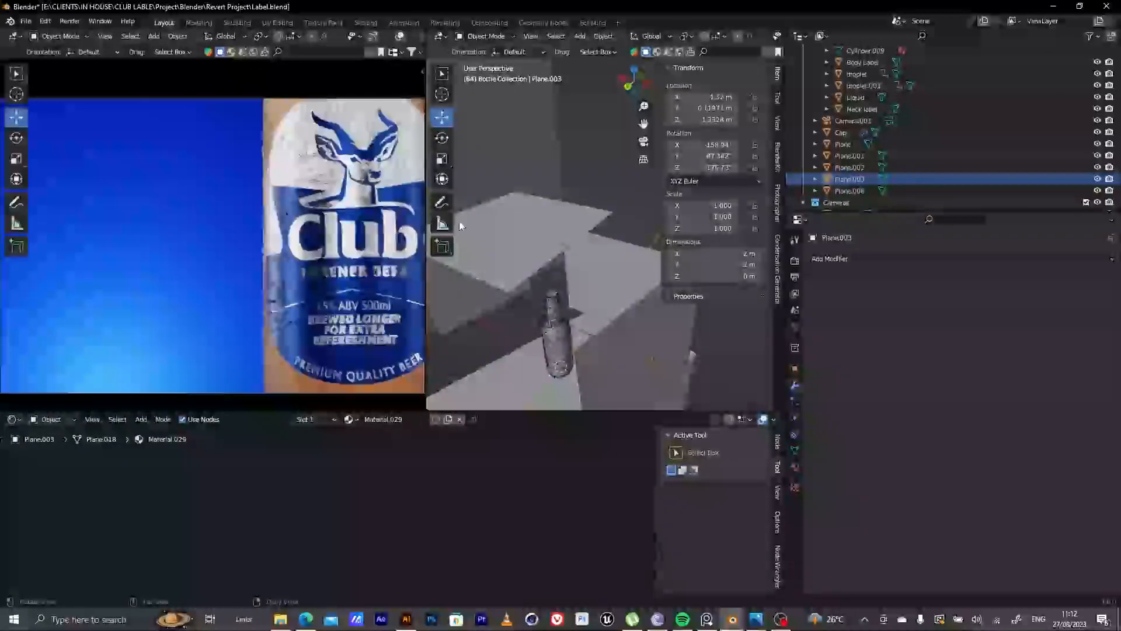
middle_click_drag(281, 247, 176, 216)
scroll(152, 205, "up", 2)
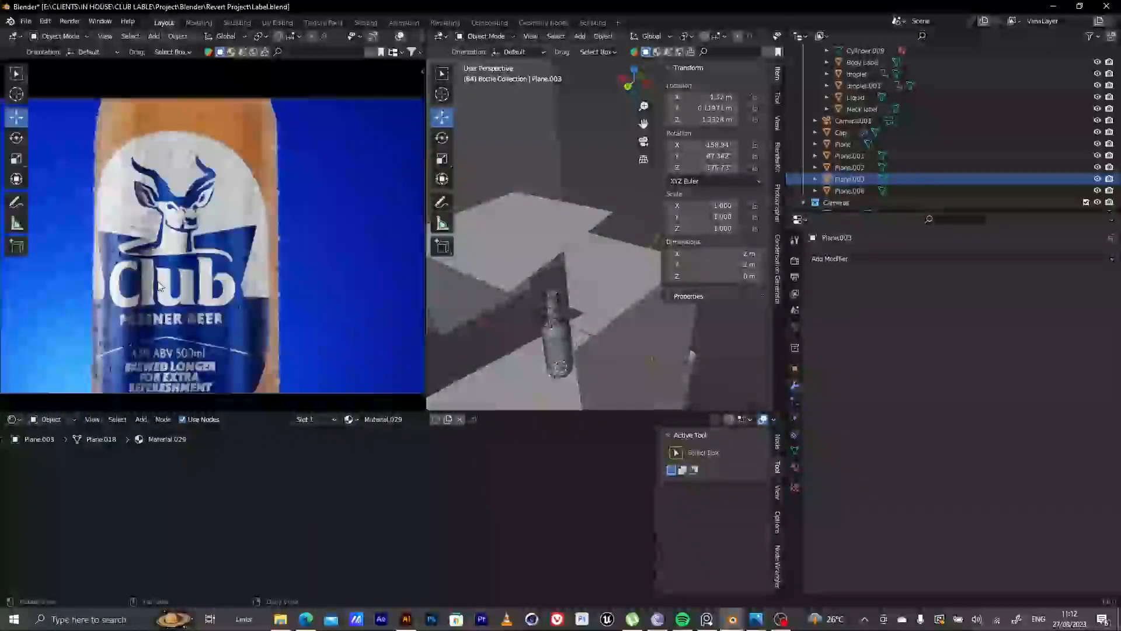
Examine the fine embossed lines on the white area beside the antelope in the rendered label
scroll(253, 302, "up", 2)
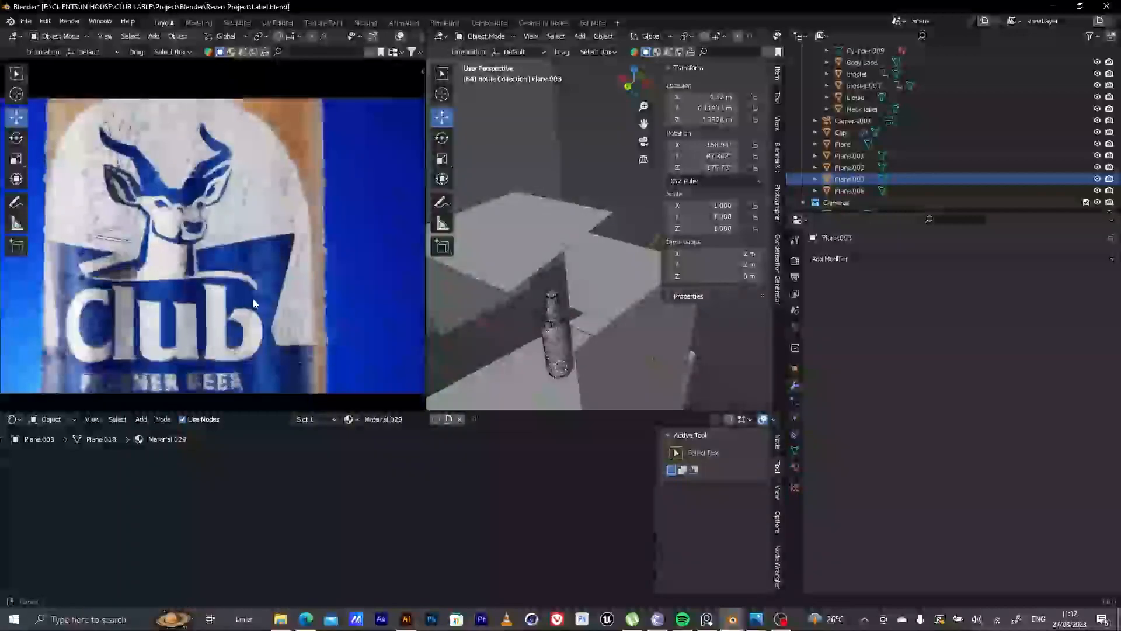
scroll(173, 184, "up", 1)
scroll(254, 203, "up", 5)
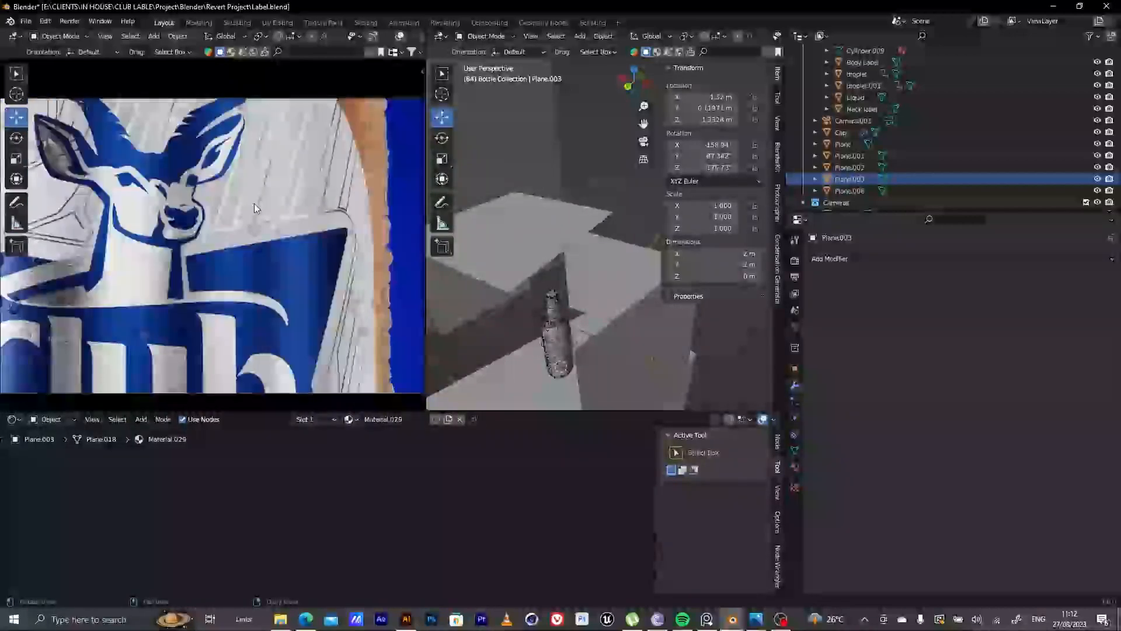
scroll(313, 196, "down", 3)
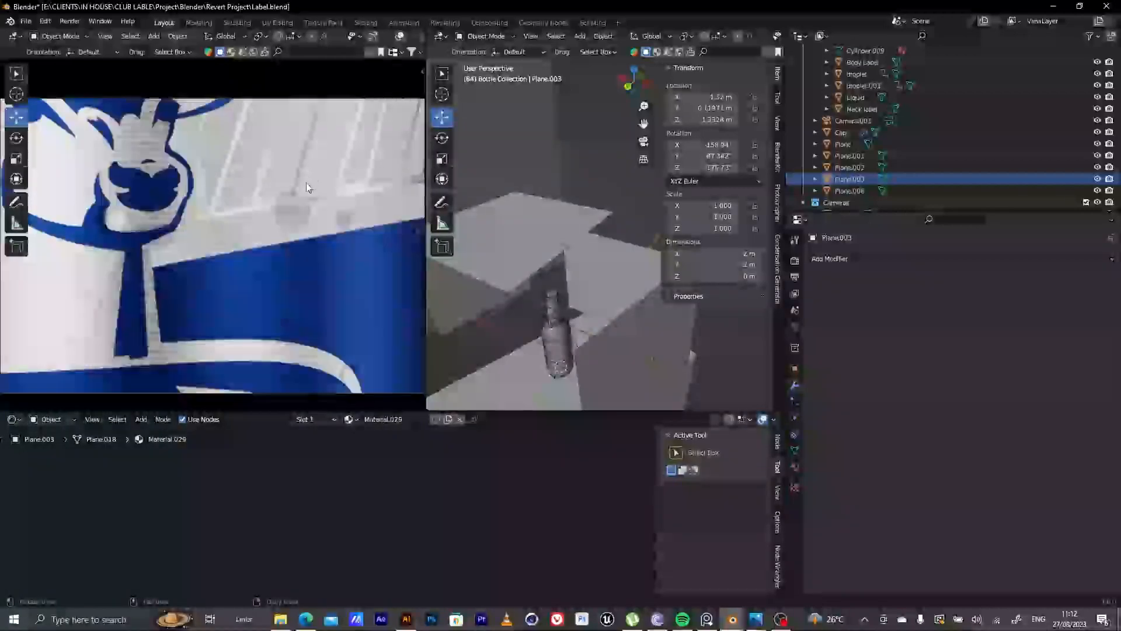
middle_click_drag(266, 323, 257, 373, "shift")
scroll(259, 369, "down", 1)
middle_click_drag(264, 271, 309, 262)
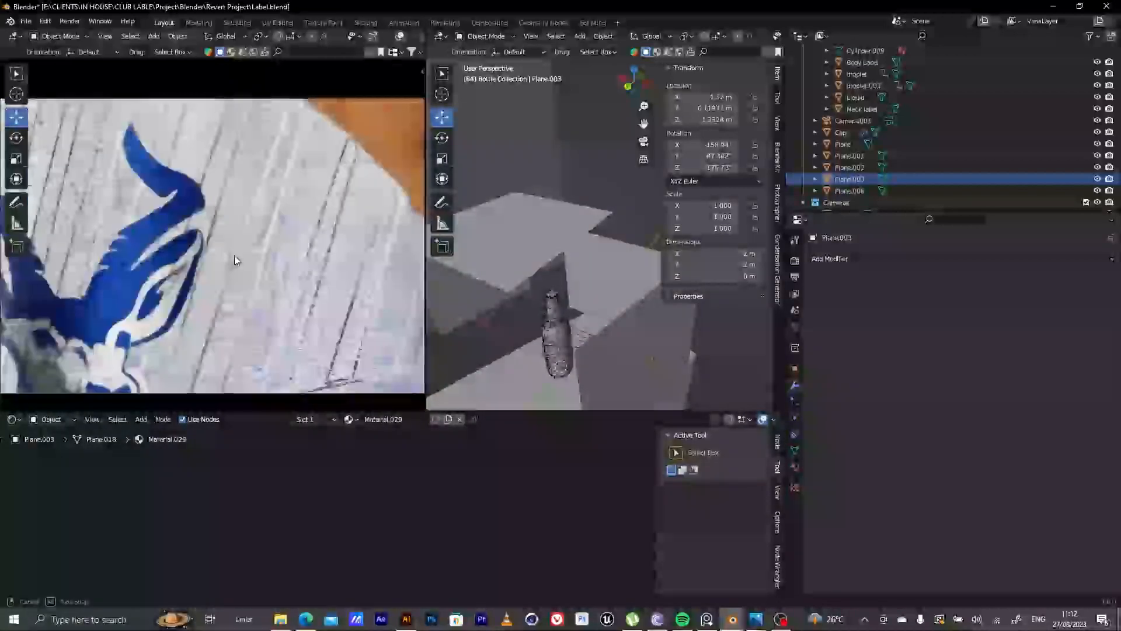
scroll(323, 211, "up", 3)
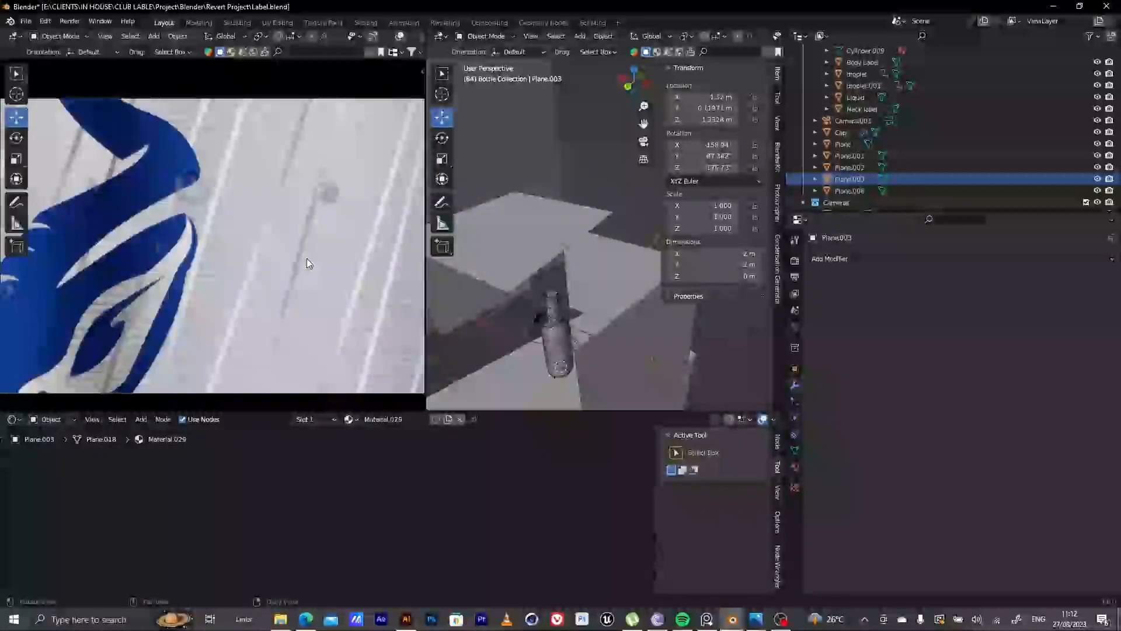
Inspect the antelope's head and horns and the line pattern behind them up close, then view the label's front as a whole
scroll(303, 258, "down", 4)
scroll(296, 263, "down", 3)
left_click_drag(222, 282, 286, 260, "alt")
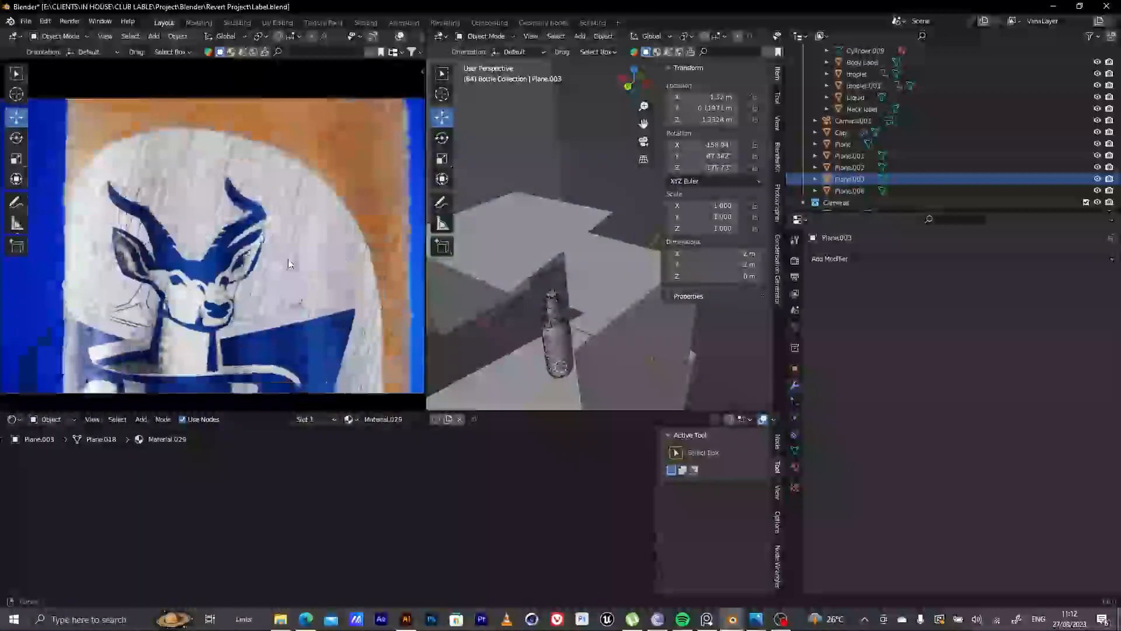
scroll(266, 218, "up", 4)
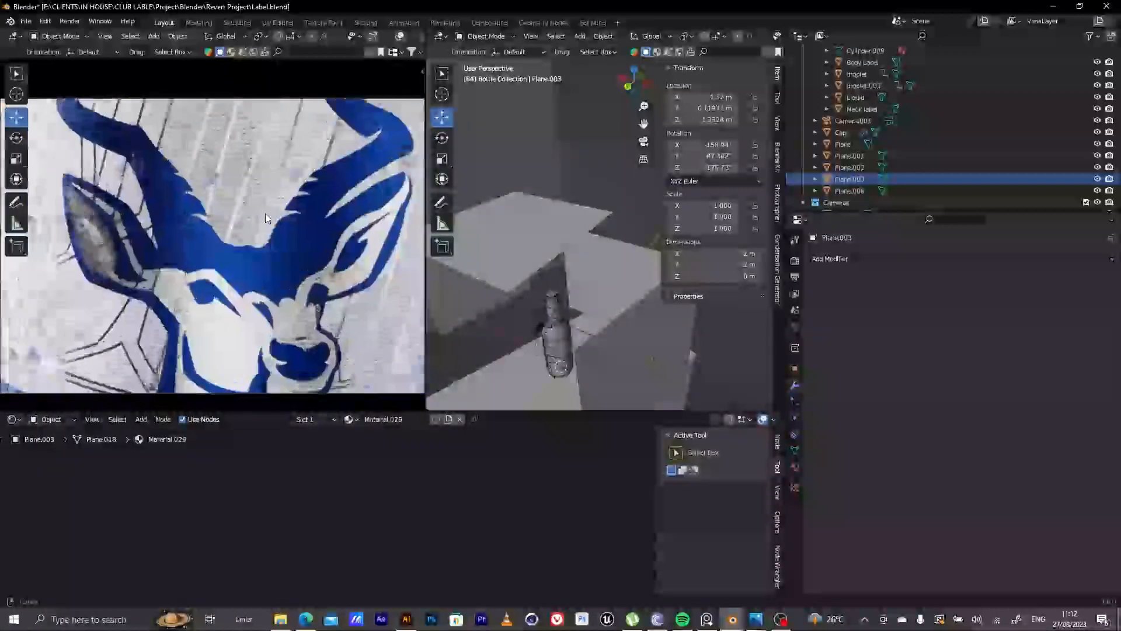
scroll(237, 242, "up", 3)
scroll(231, 244, "down", 5)
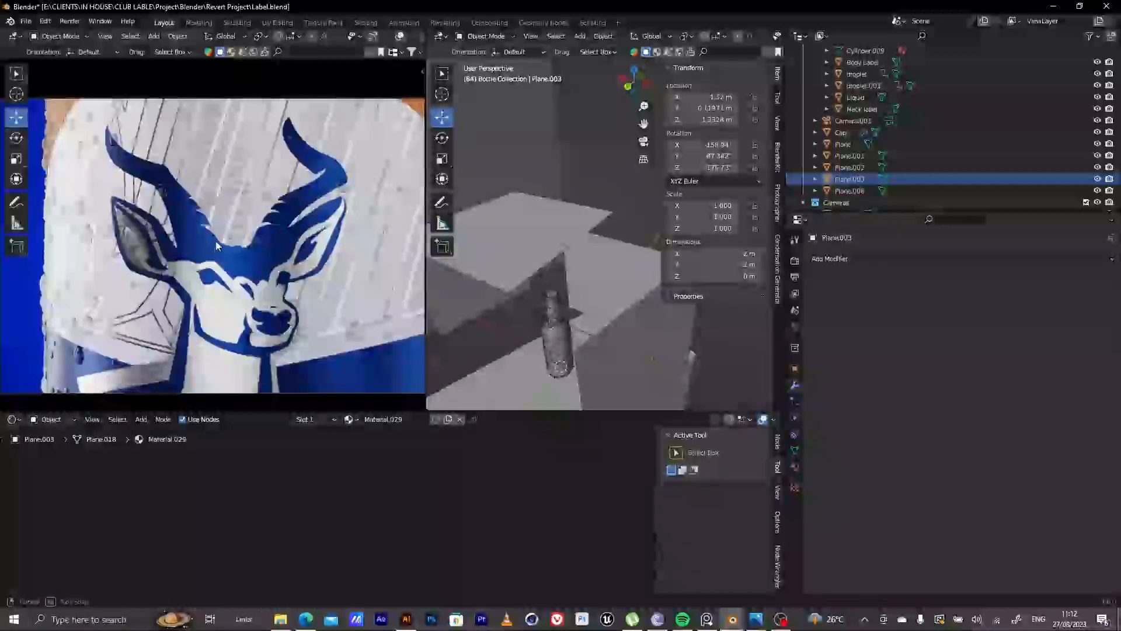
middle_click_drag(215, 241, 216, 232)
scroll(217, 236, "down", 4)
middle_click_drag(217, 238, 238, 312)
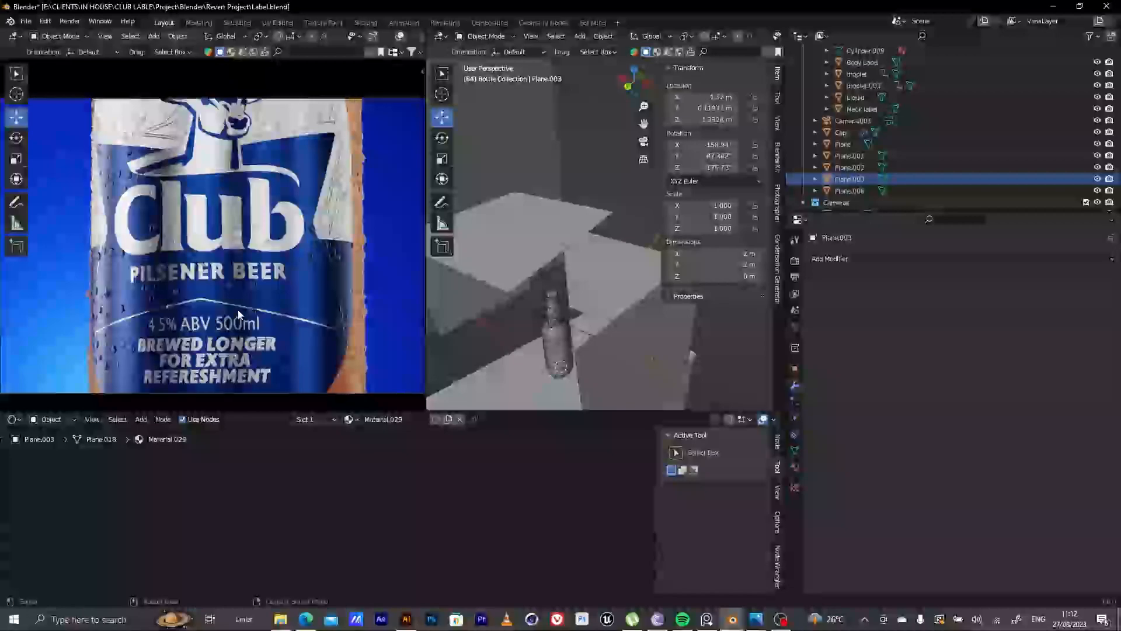
Review the rendered label from the antelope and Club lettering down to the Premium Quality Beer text, including the droplets along its edges
middle_click_drag(226, 222, 229, 297)
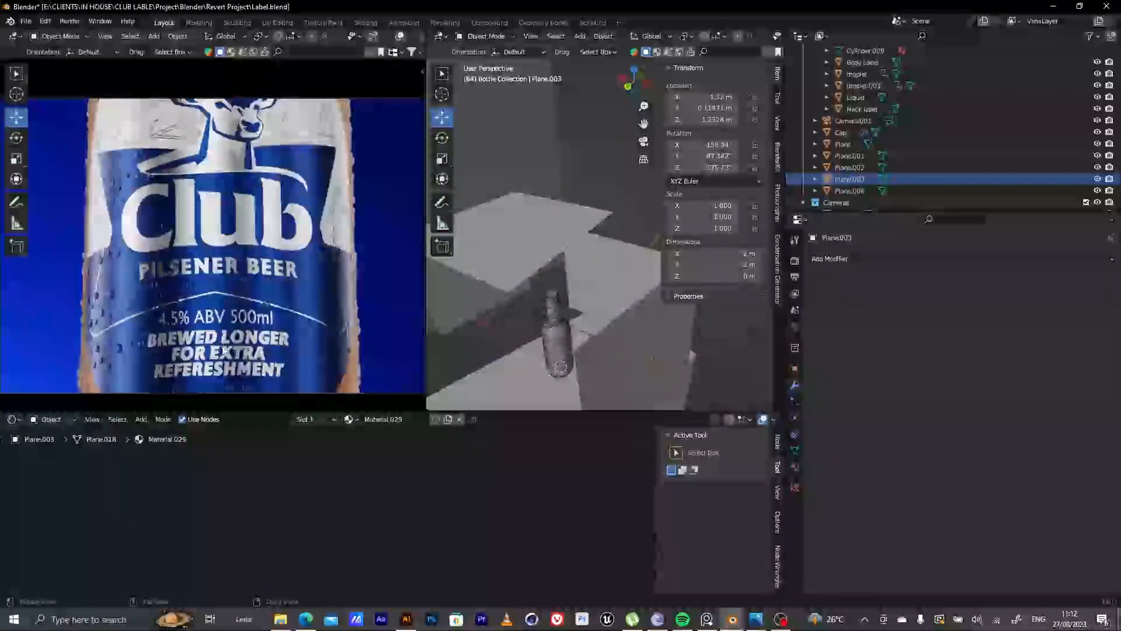
scroll(224, 349, "up", 4)
scroll(226, 346, "down", 3)
middle_click_drag(225, 346, 216, 218, "ctrl")
scroll(146, 313, "up", 3)
middle_click_drag(146, 310, 175, 242)
scroll(169, 247, "up", 2)
scroll(177, 252, "down", 5)
middle_click_drag(228, 296, 193, 219)
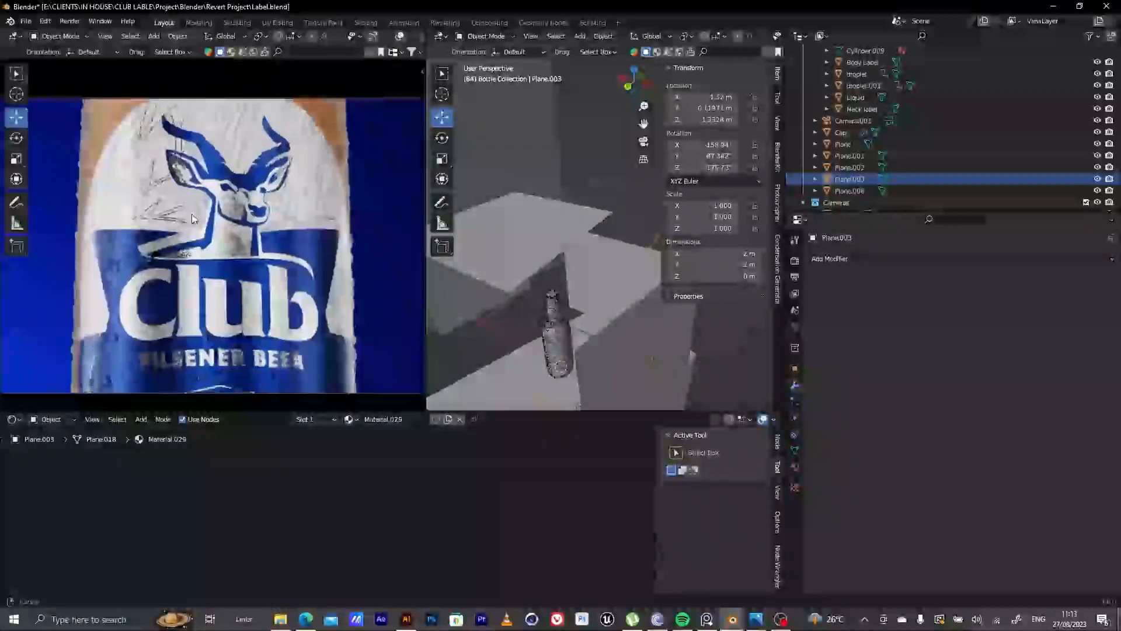
middle_click_drag(233, 339, 232, 257, "shift")
scroll(233, 345, "down", 1)
middle_click_drag(207, 359, 230, 225, "ctrl")
scroll(230, 240, "down", 1)
middle_click_drag(235, 325, 229, 284, "shift")
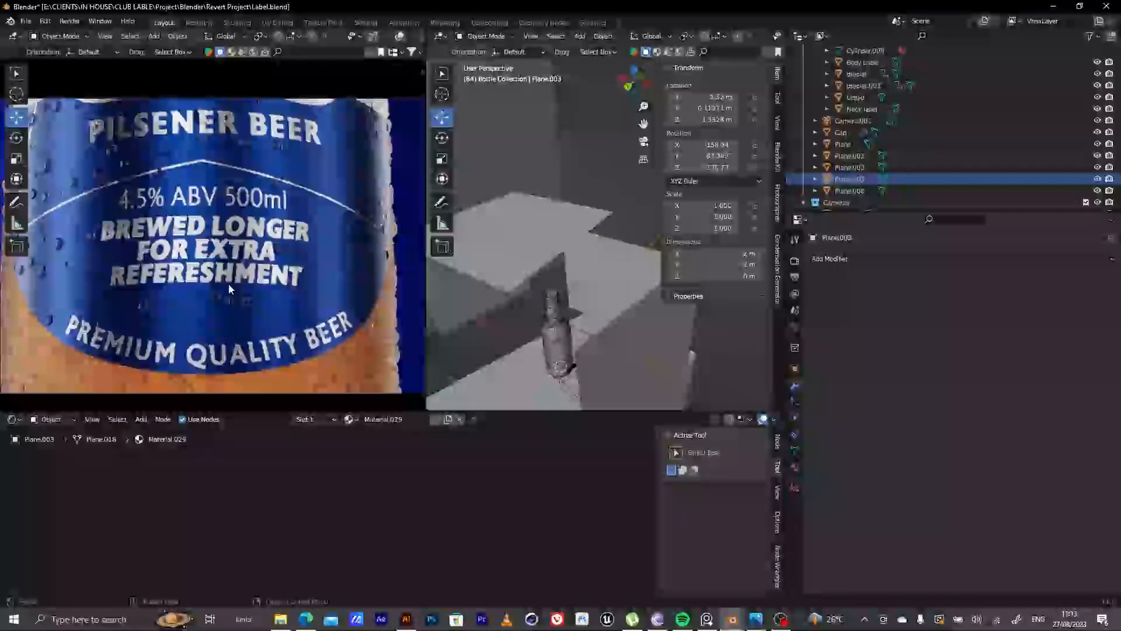